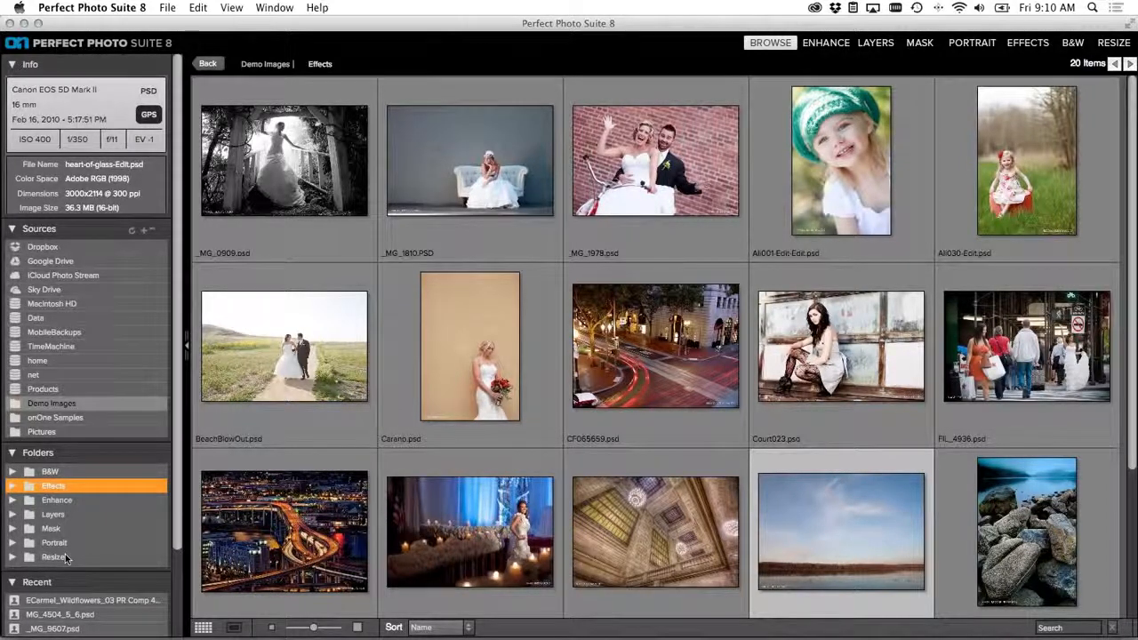
# Step: Show the images in the Enhance folder, select Wish.psd to check its file information, and try the thumbnail size control
pyautogui.click(62, 500)
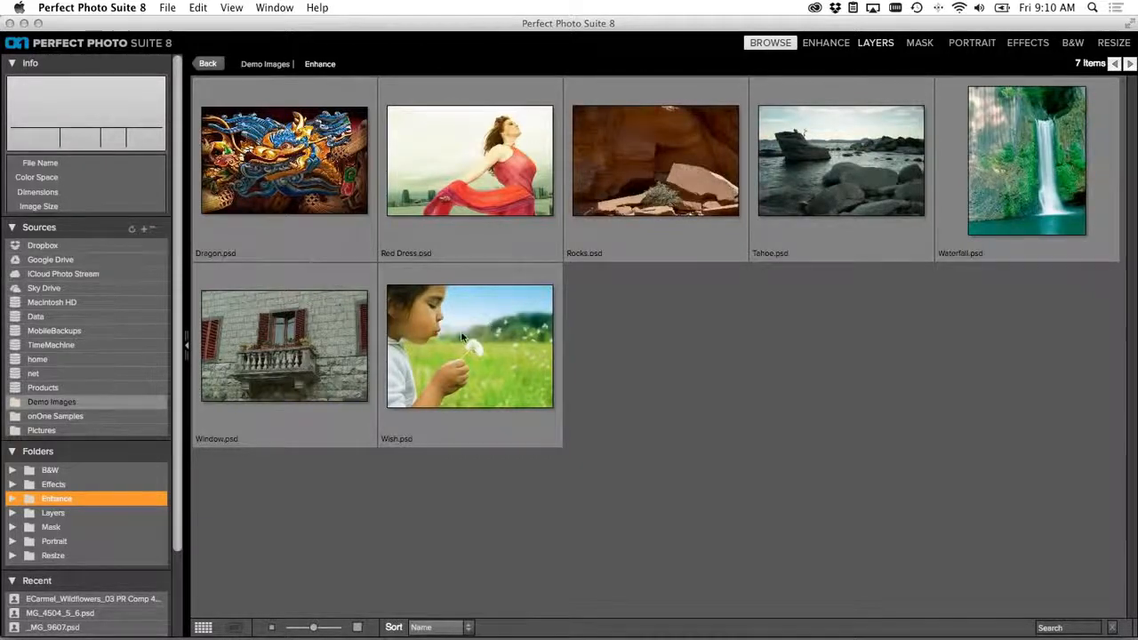
pyautogui.scroll(-3, 174, 525)
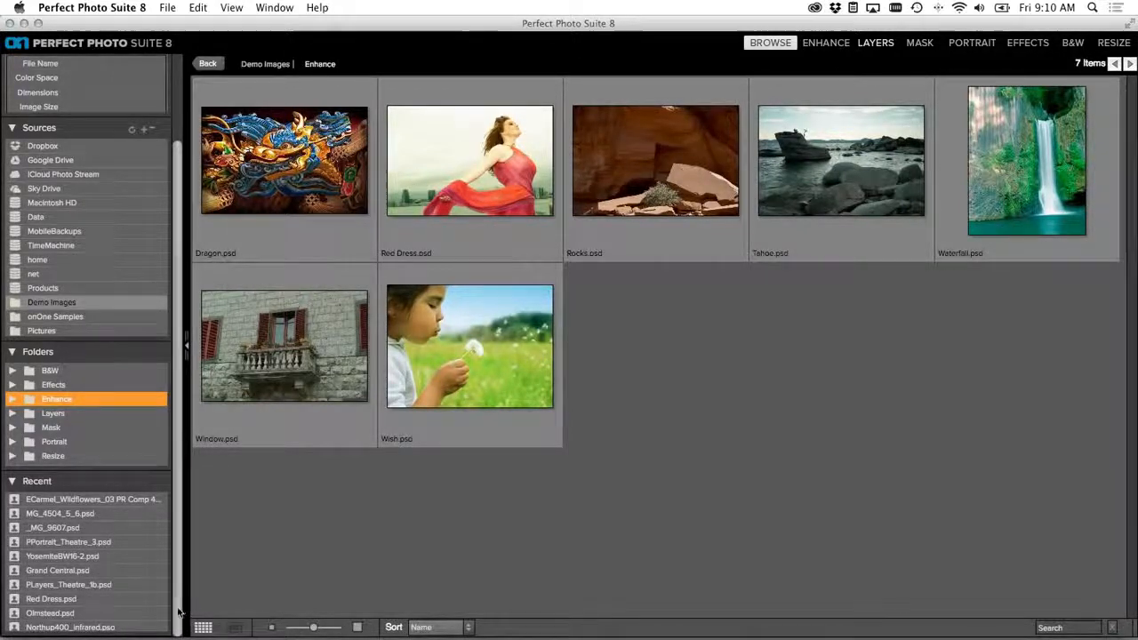
pyautogui.scroll(3, 179, 475)
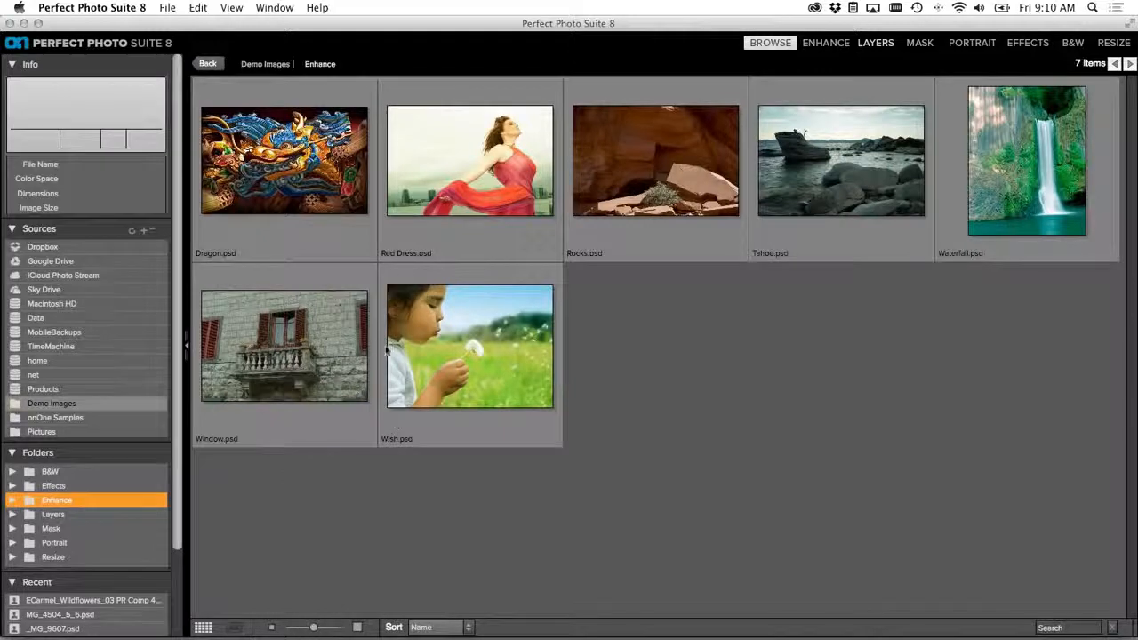
pyautogui.click(427, 342)
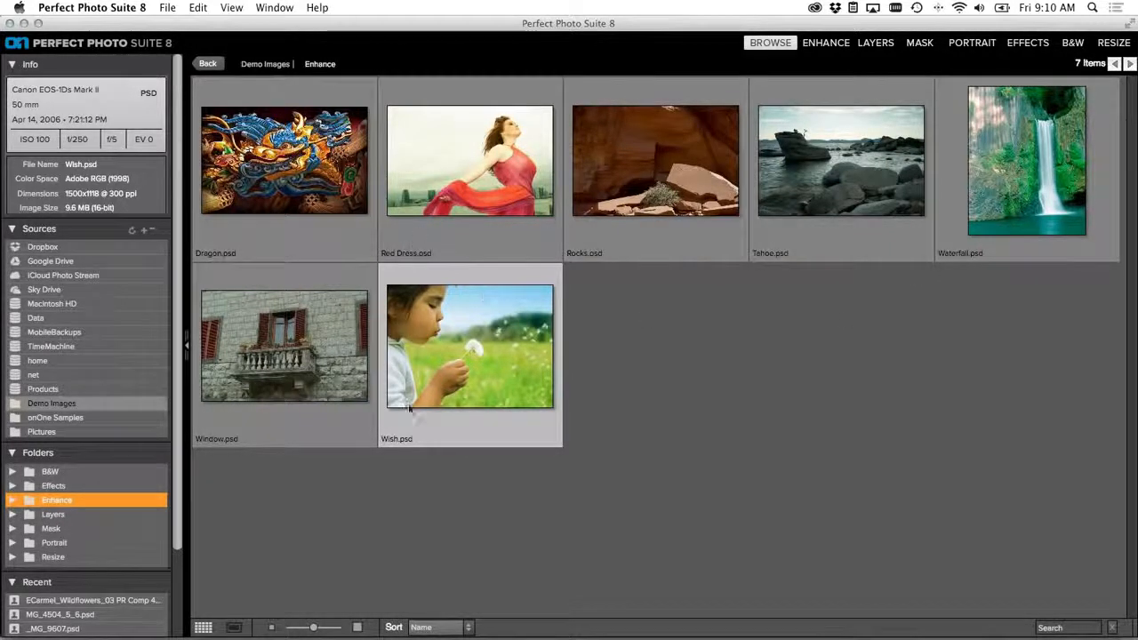
pyautogui.moveTo(328, 628); pyautogui.dragTo(313, 627)
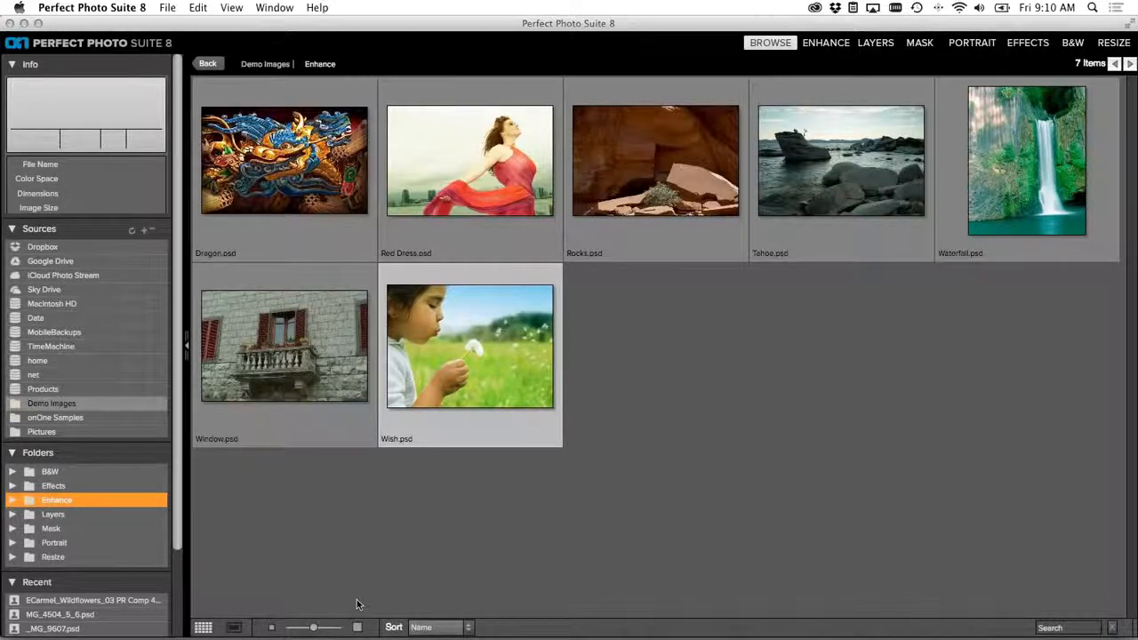
# Step: Open Red Dress.psd for editing in Perfect Enhance and hide the presets browser
pyautogui.click(547, 152)
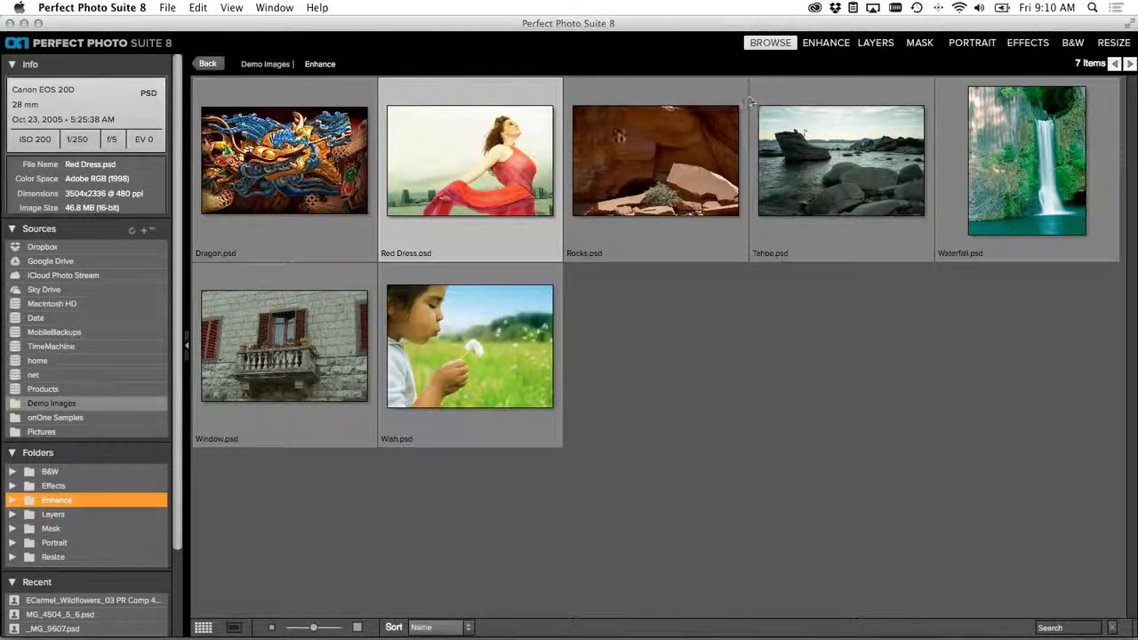
pyautogui.rightClick(472, 154)
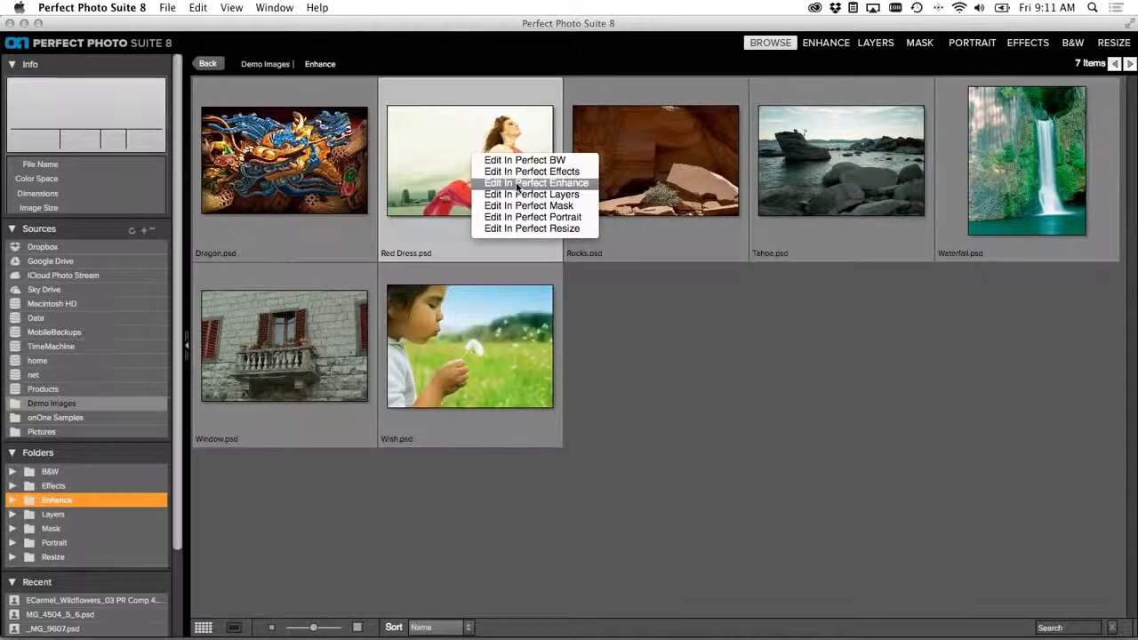
pyautogui.click(515, 183)
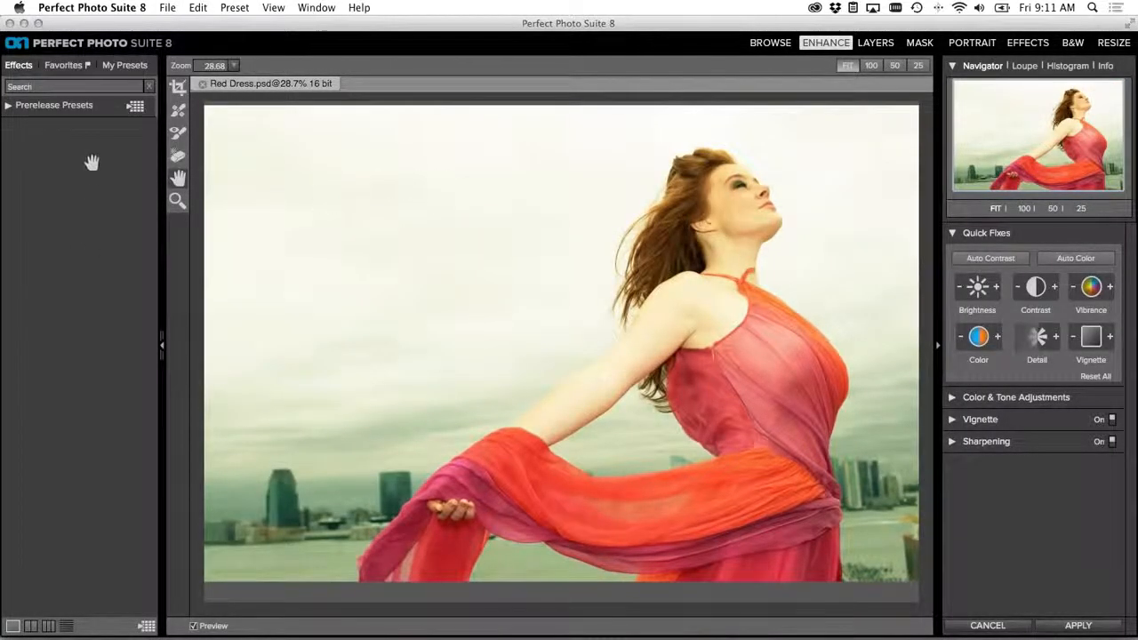
pyautogui.press('super+Left')
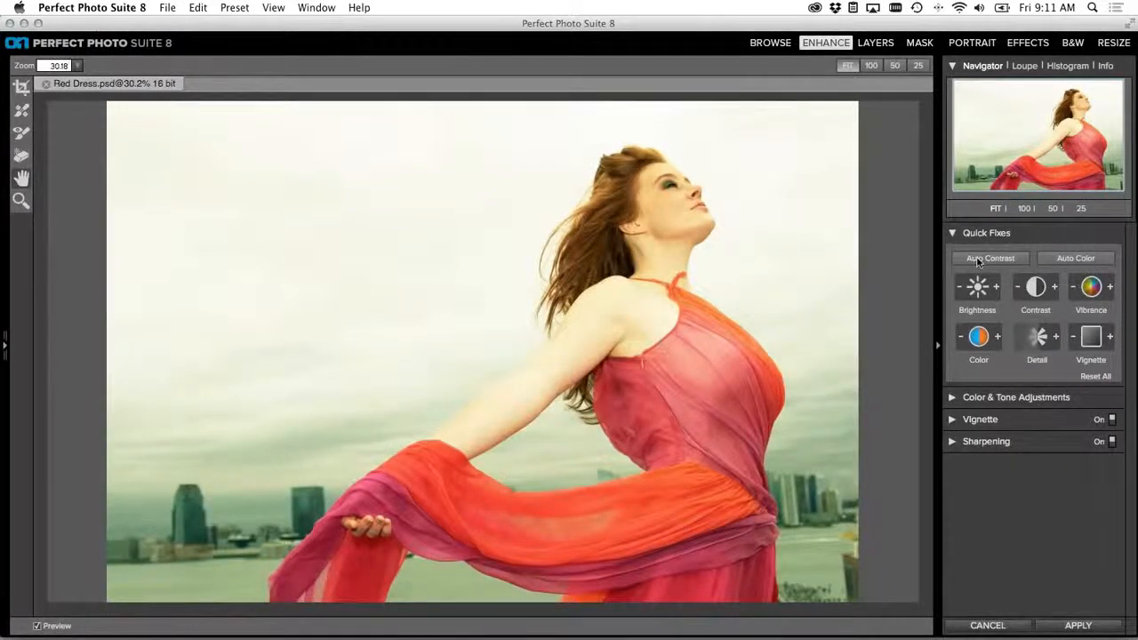
# Step: Apply the Auto Contrast and Auto Color quick fixes and darken the photo's edges with the Vignette quick fix
pyautogui.click(978, 258)
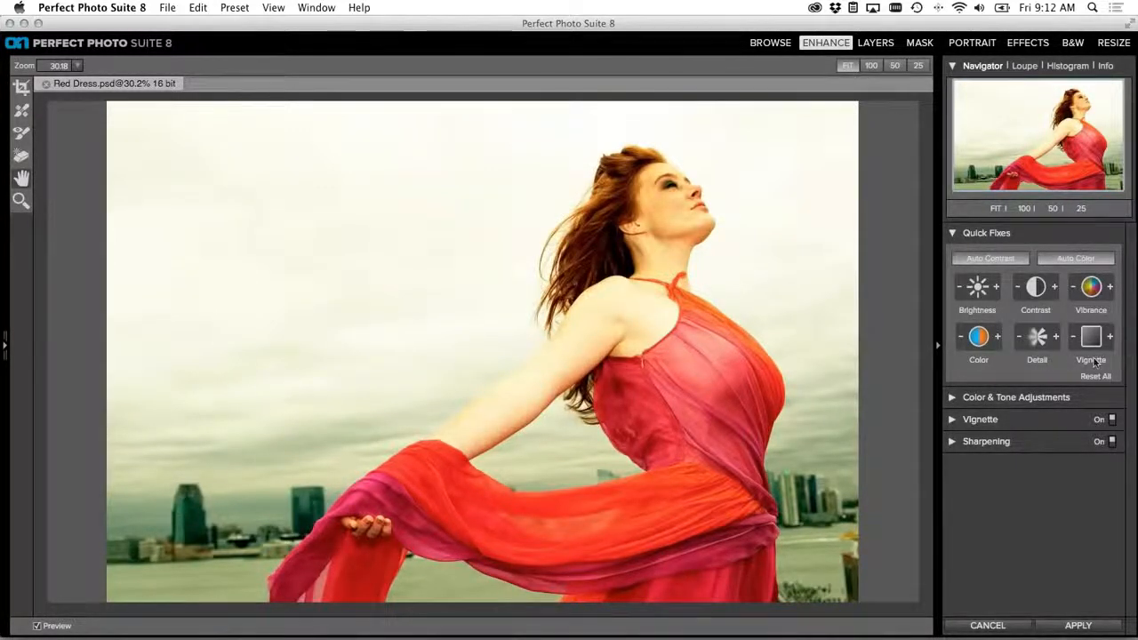
pyautogui.click(1074, 336)
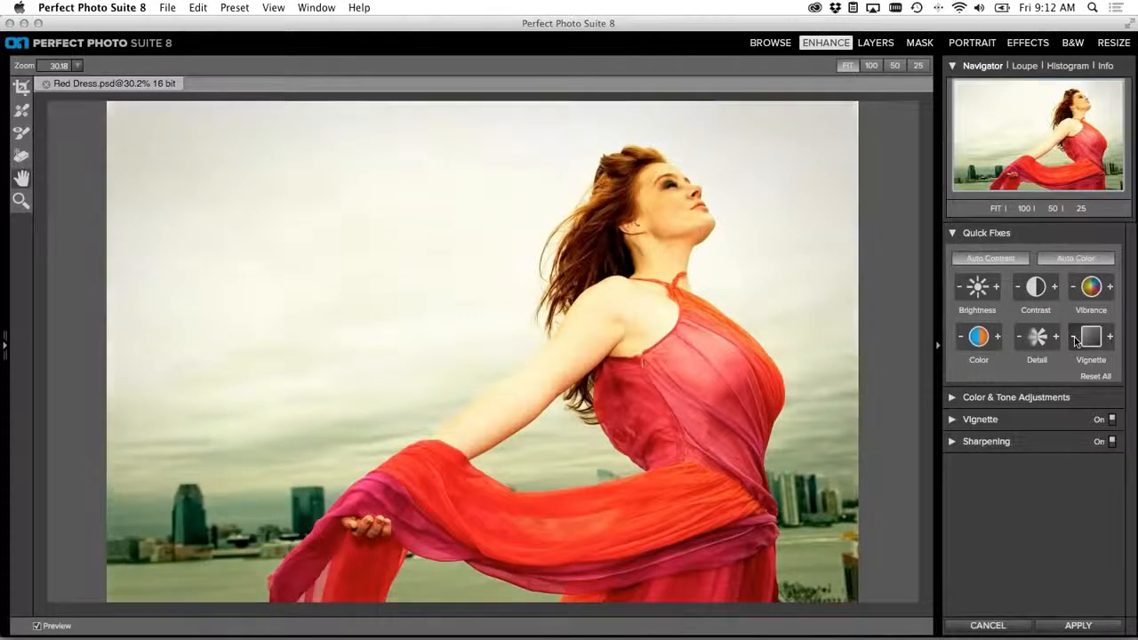
pyautogui.click(1074, 336)
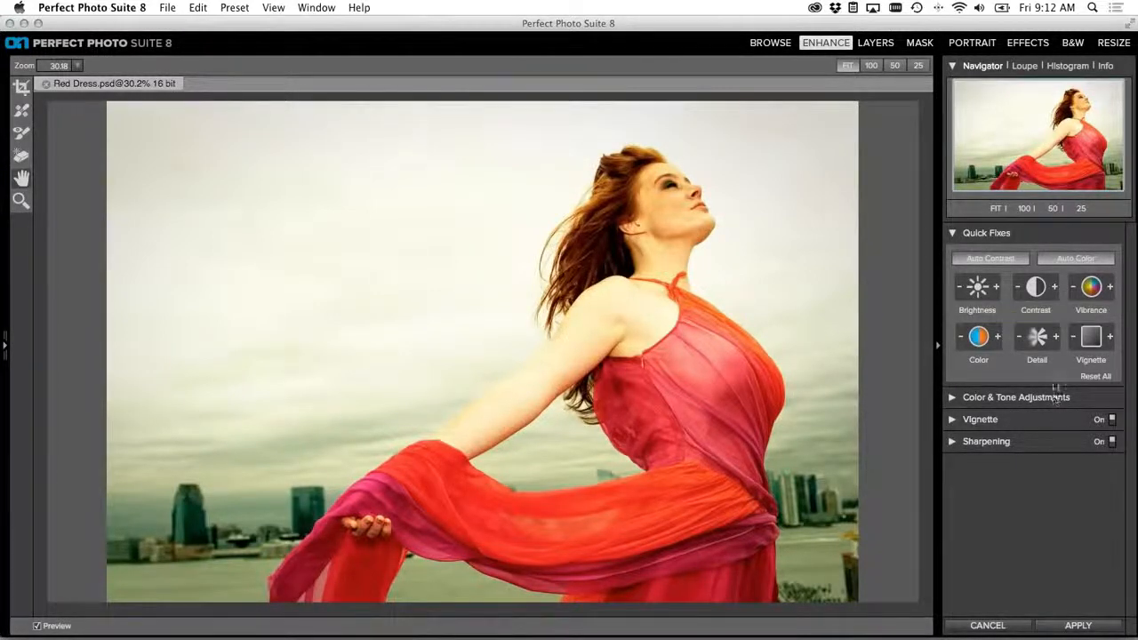
# Step: Neutralize the green cast by sampling the grey water behind the dress with the color adjustment eyedropper, and close the Color & Tone Adjustments
pyautogui.click(952, 399)
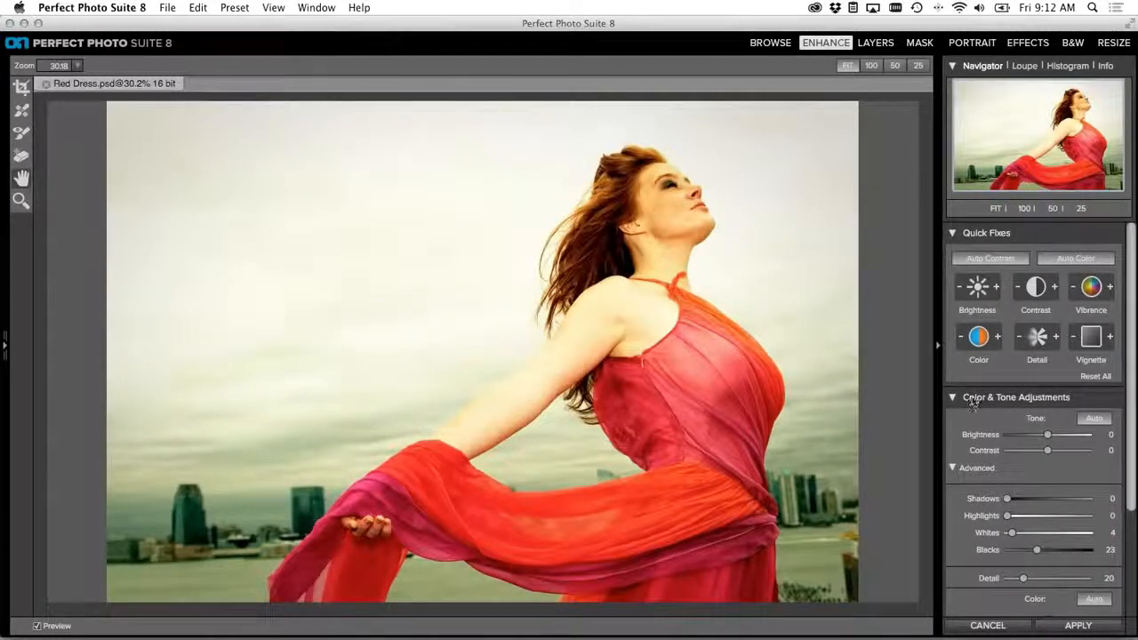
pyautogui.scroll(-1, 1014, 404)
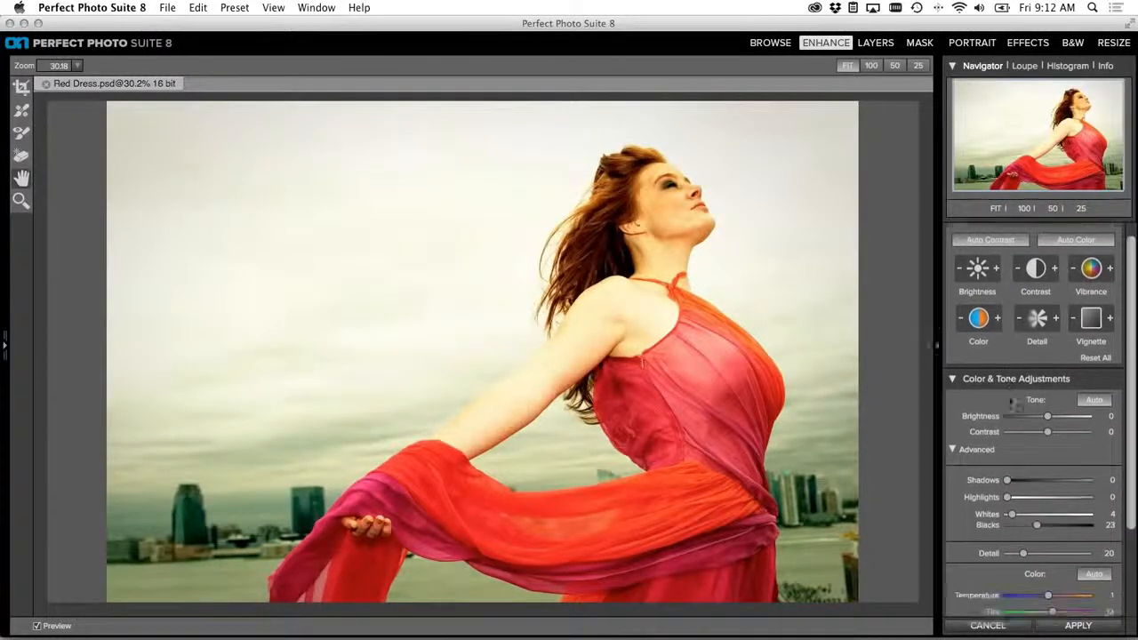
pyautogui.scroll(-6, 1014, 404)
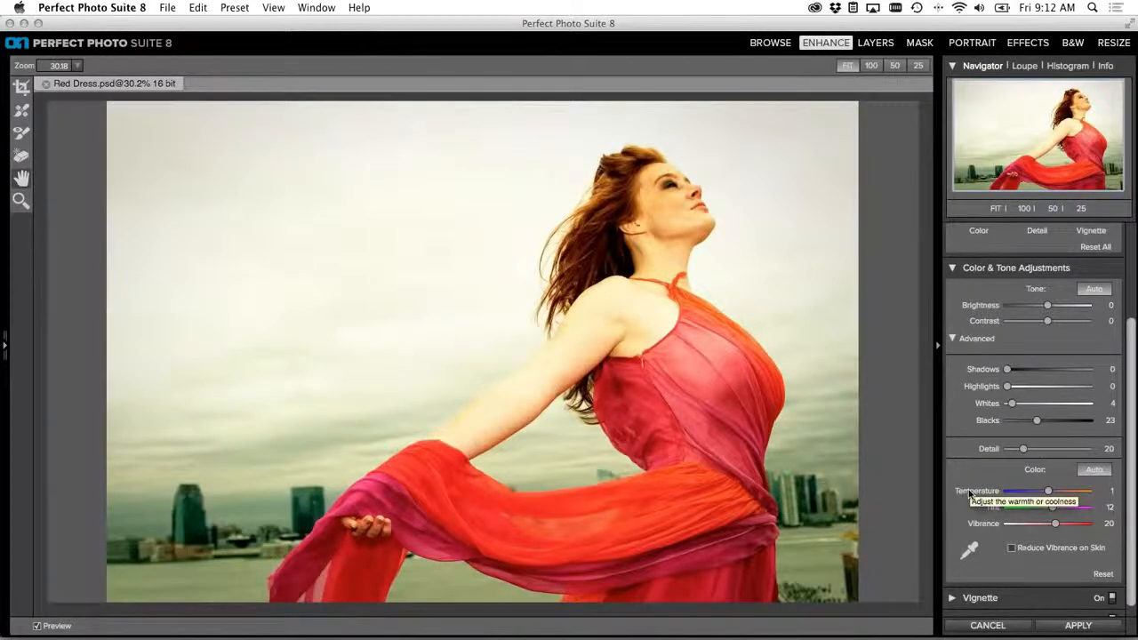
pyautogui.click(968, 553)
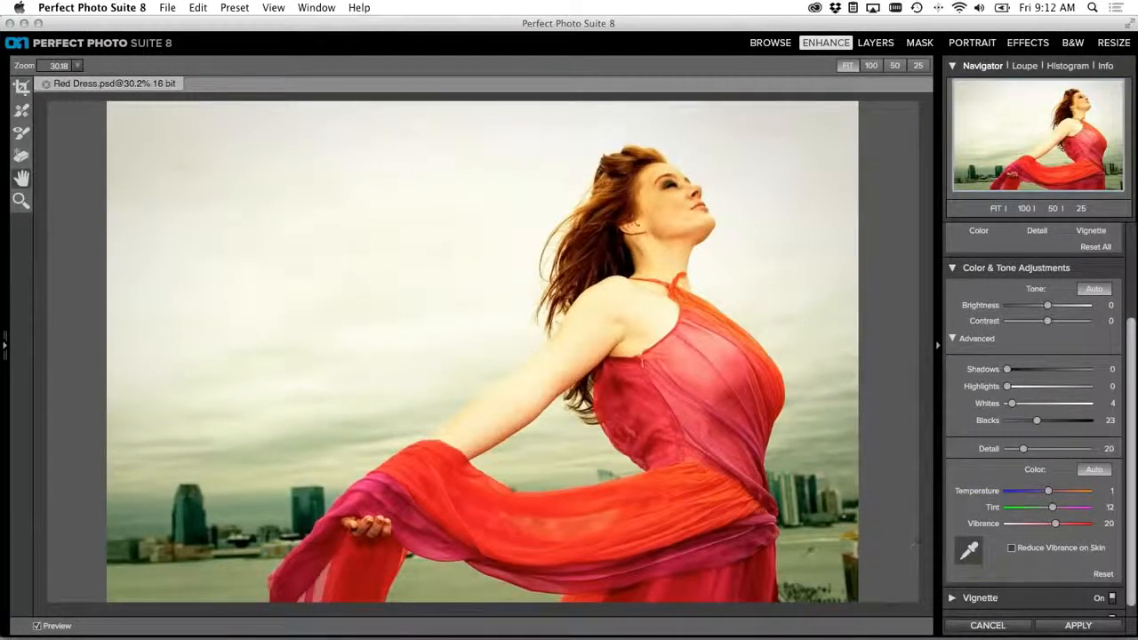
pyautogui.click(827, 545)
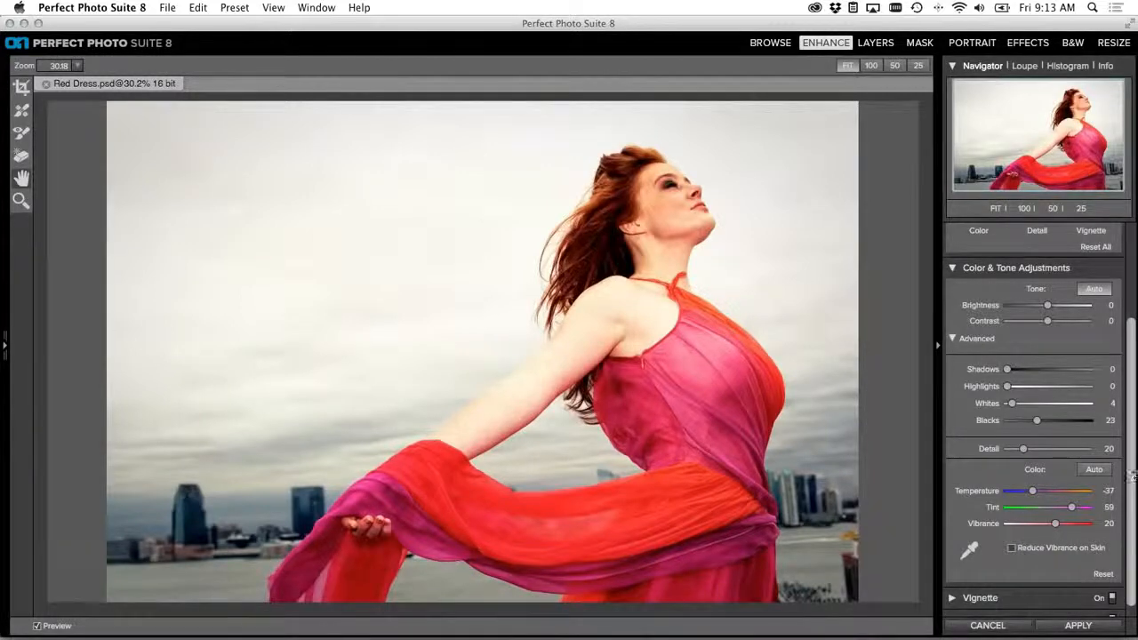
pyautogui.scroll(-2, 1129, 496)
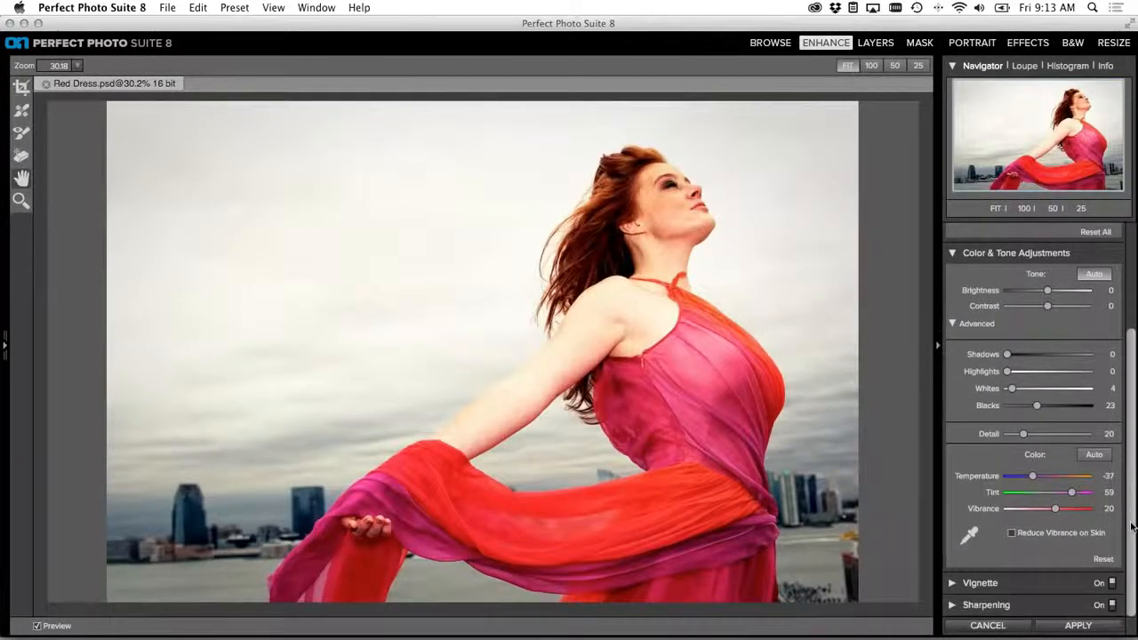
pyautogui.click(963, 256)
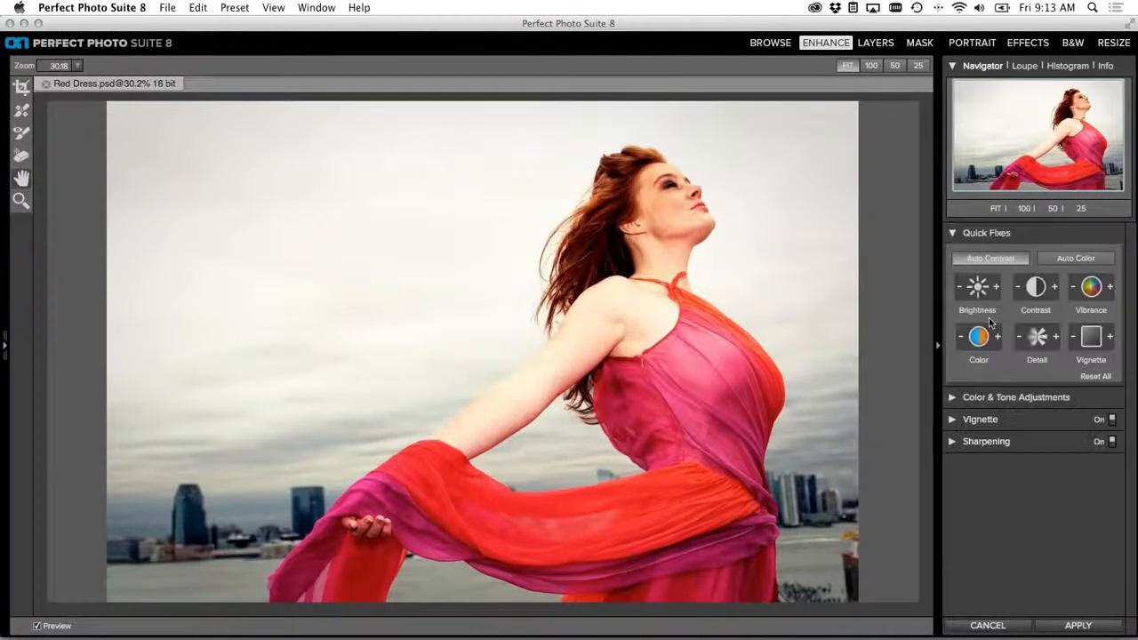
# Step: Apply the Subtle vignette and the Screen sharpening to the photo
pyautogui.click(953, 420)
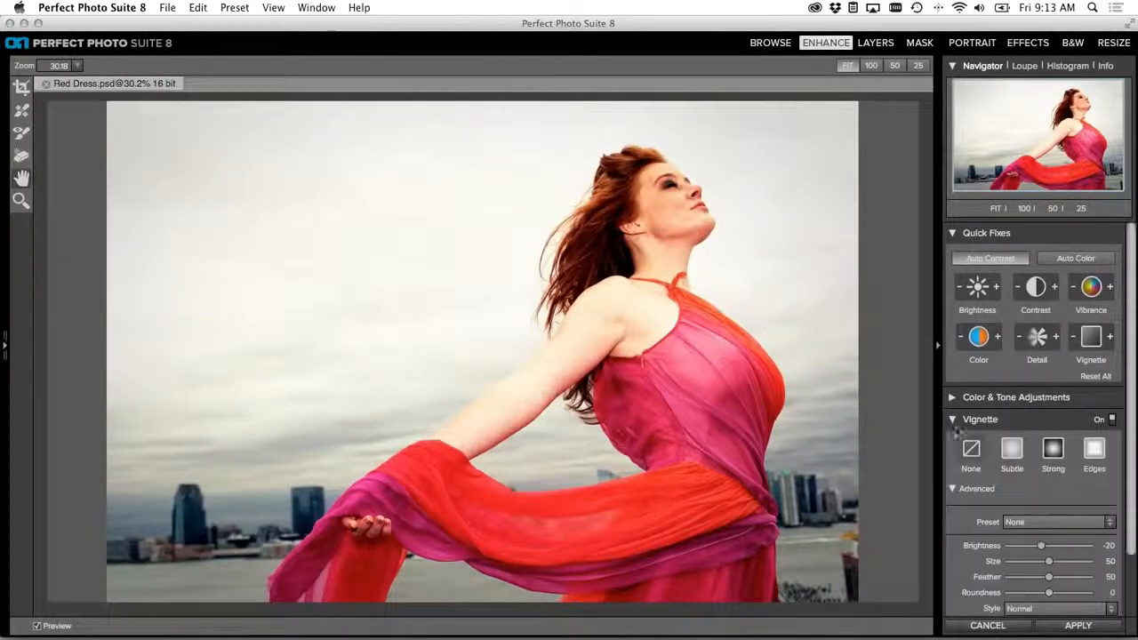
pyautogui.scroll(-3, 958, 498)
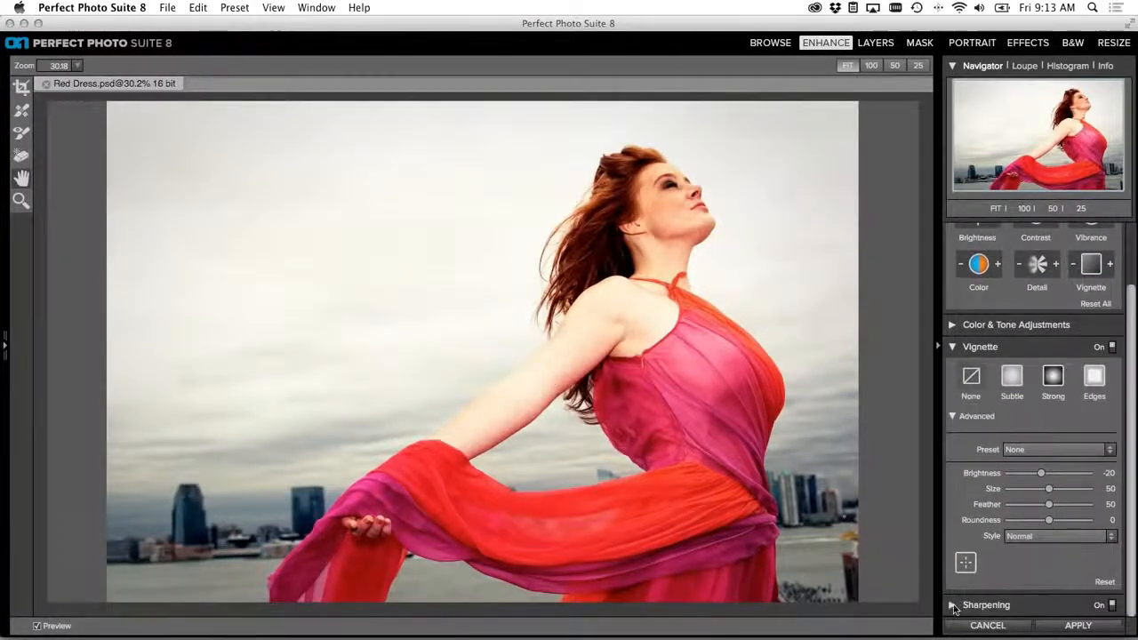
pyautogui.click(954, 604)
pyautogui.scroll(-1, 971, 416)
pyautogui.click(953, 407)
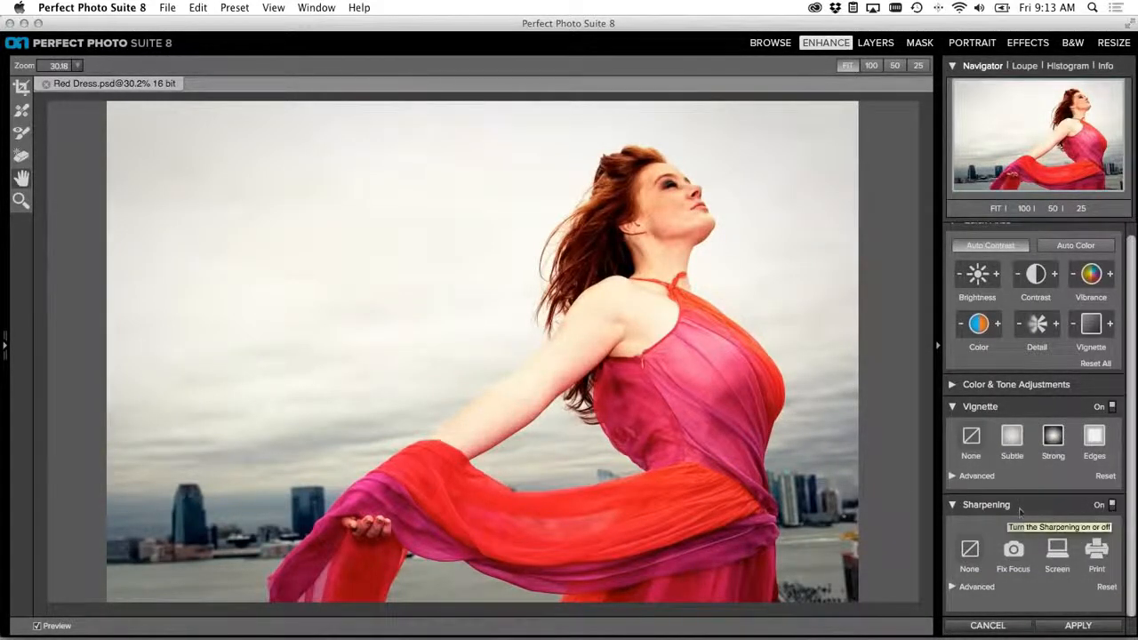
pyautogui.click(1015, 445)
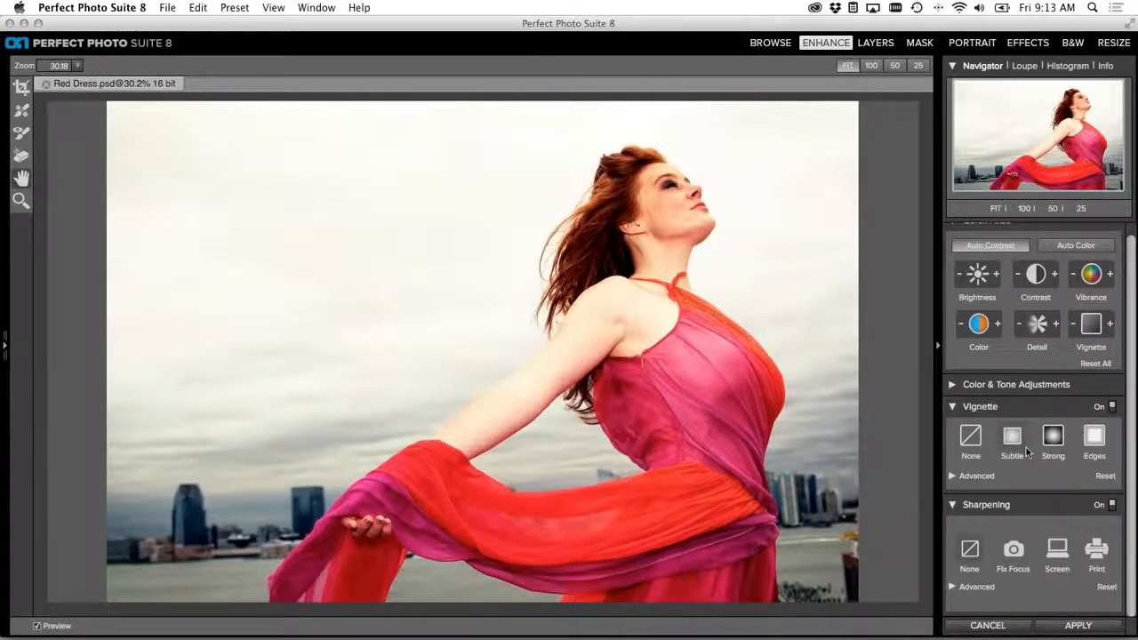
pyautogui.click(1057, 552)
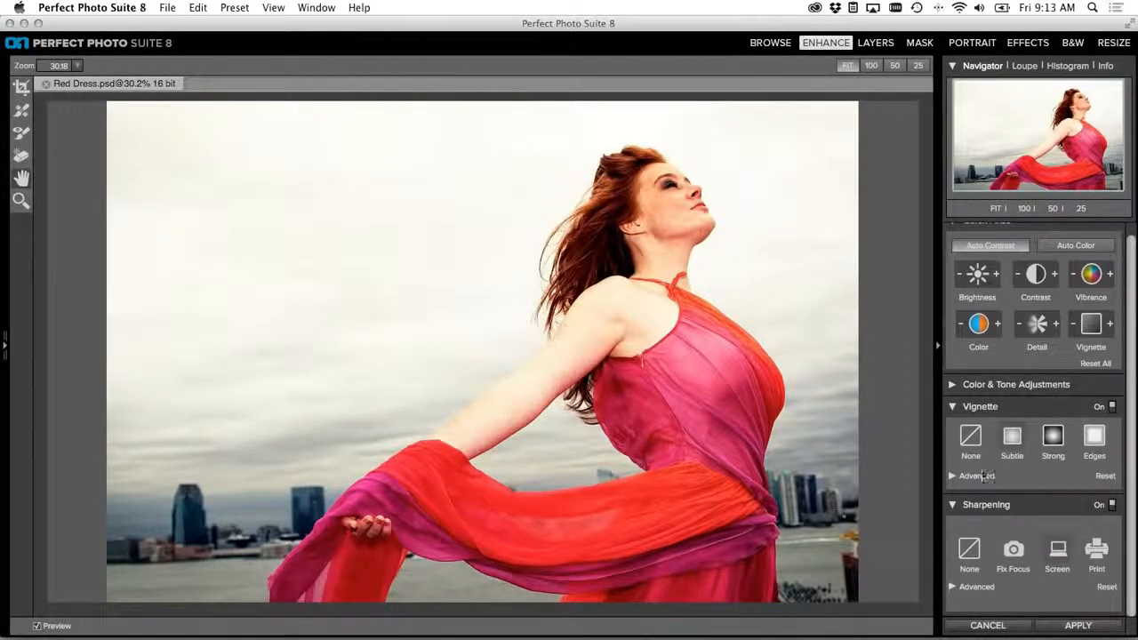
# Step: Review the vignette's advanced settings and its list of available presets
pyautogui.click(952, 477)
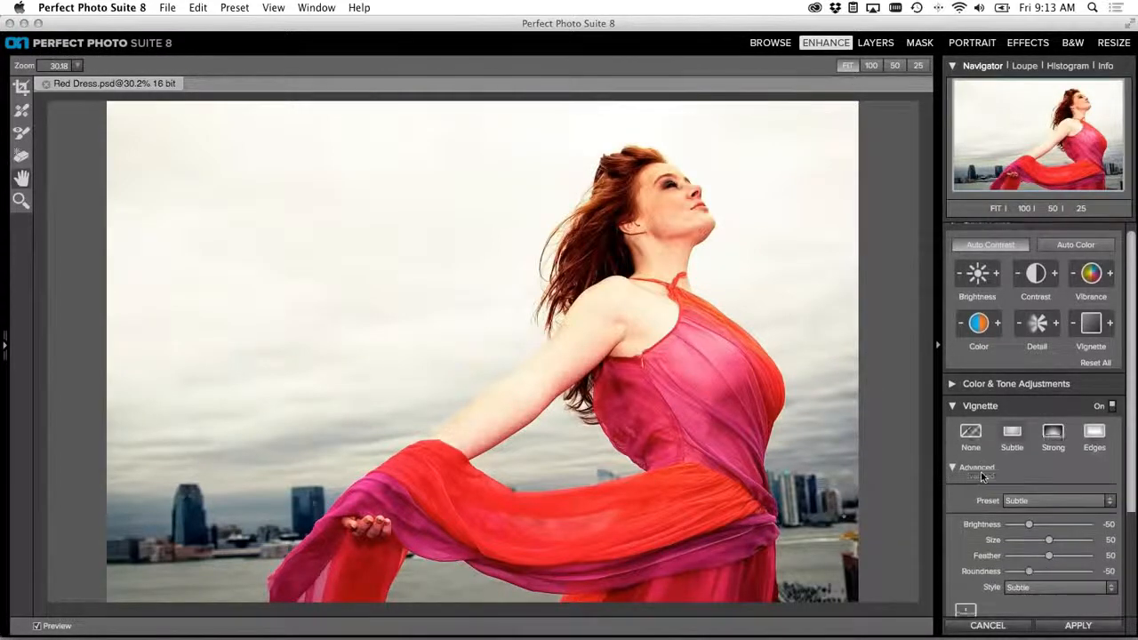
pyautogui.scroll(-2, 983, 477)
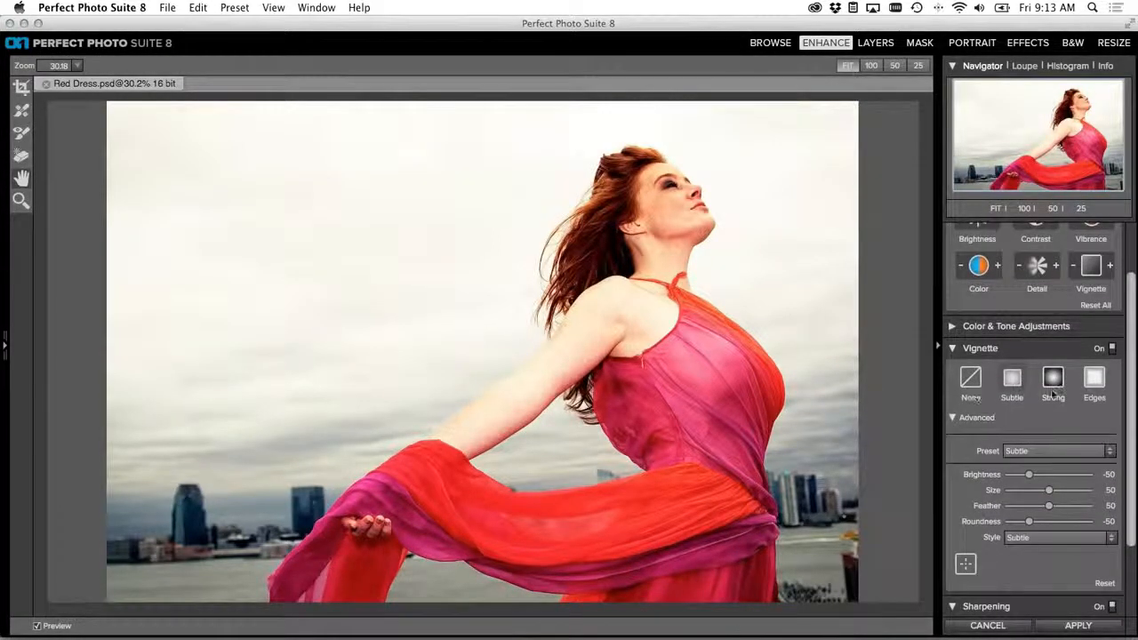
pyautogui.click(1042, 453)
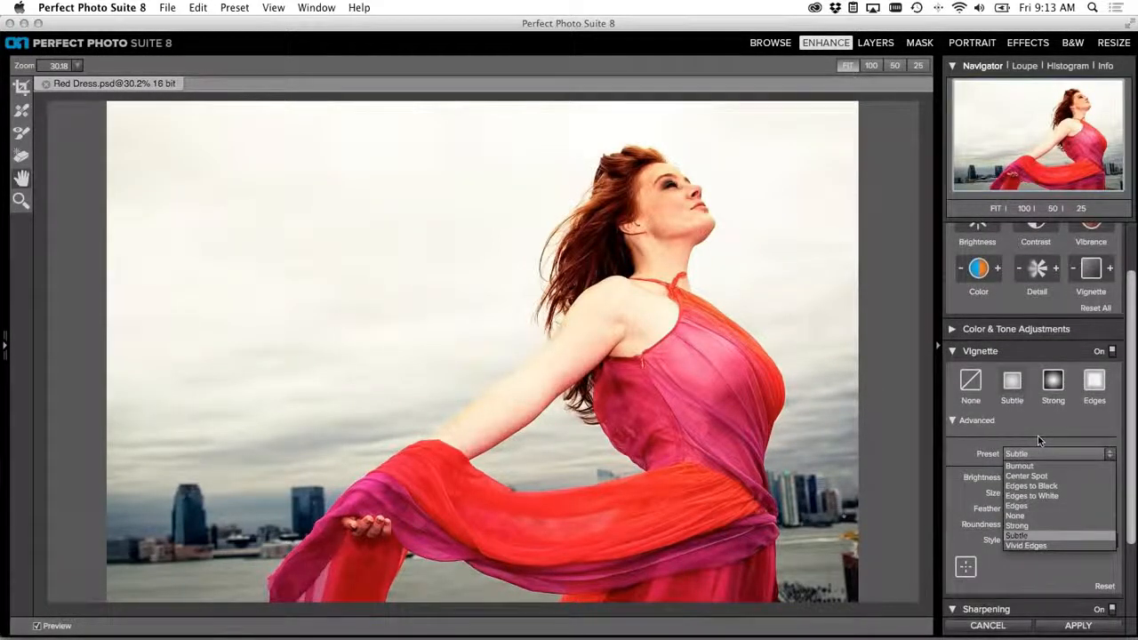
pyautogui.click(1038, 440)
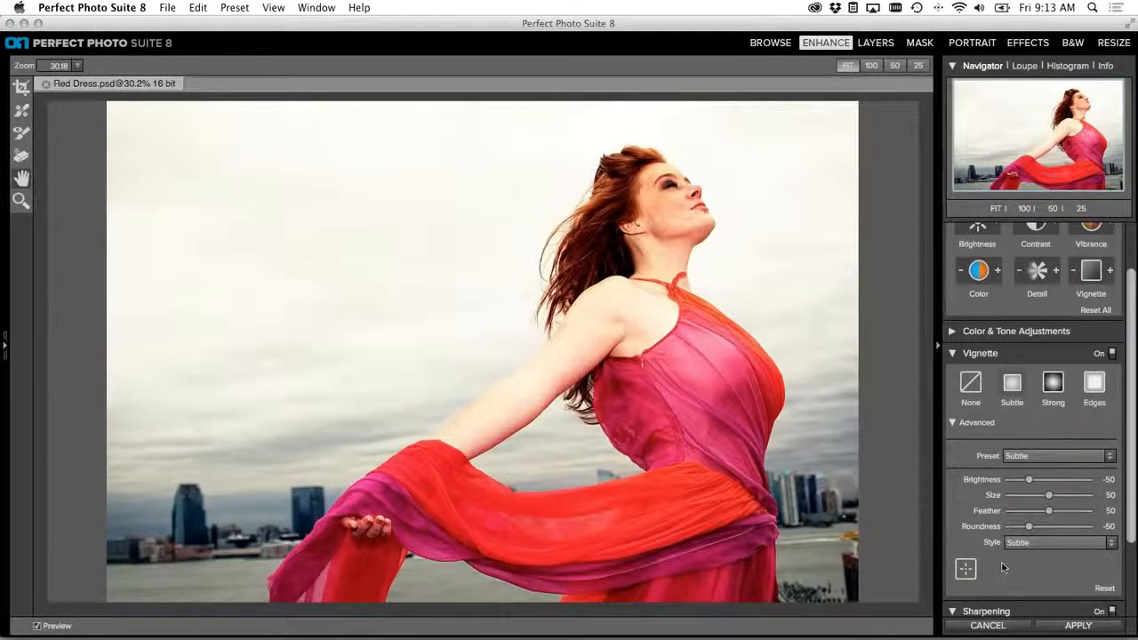
# Step: Review the advanced sharpening settings and the available Sharpen For options
pyautogui.scroll(-4, 993, 564)
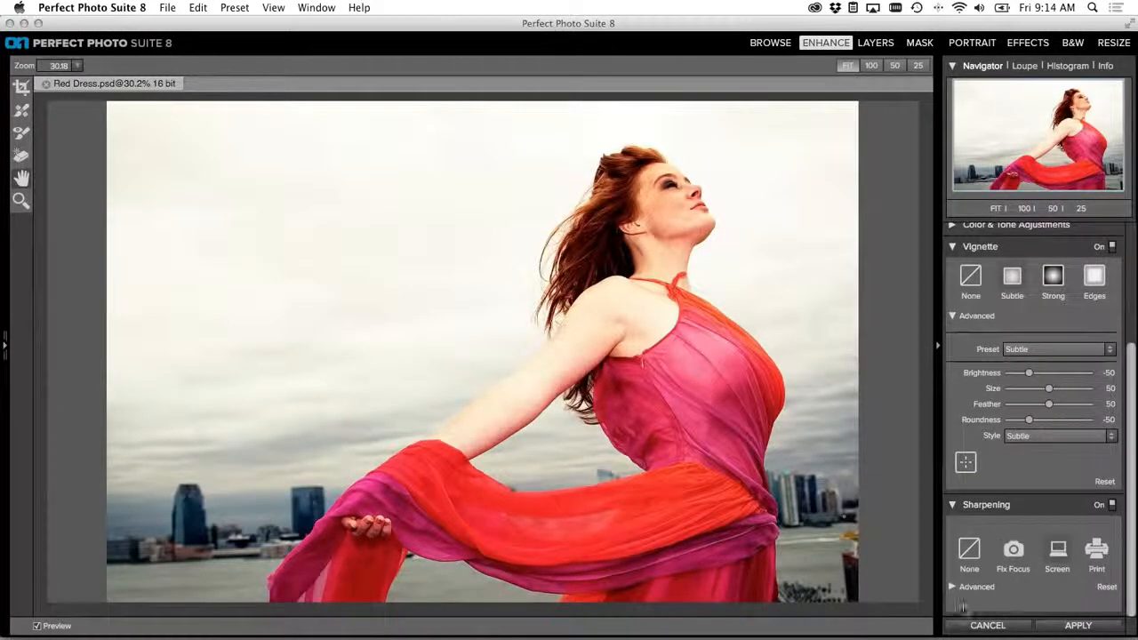
pyautogui.click(954, 586)
pyautogui.scroll(-1, 1031, 558)
pyautogui.scroll(-2, 1029, 558)
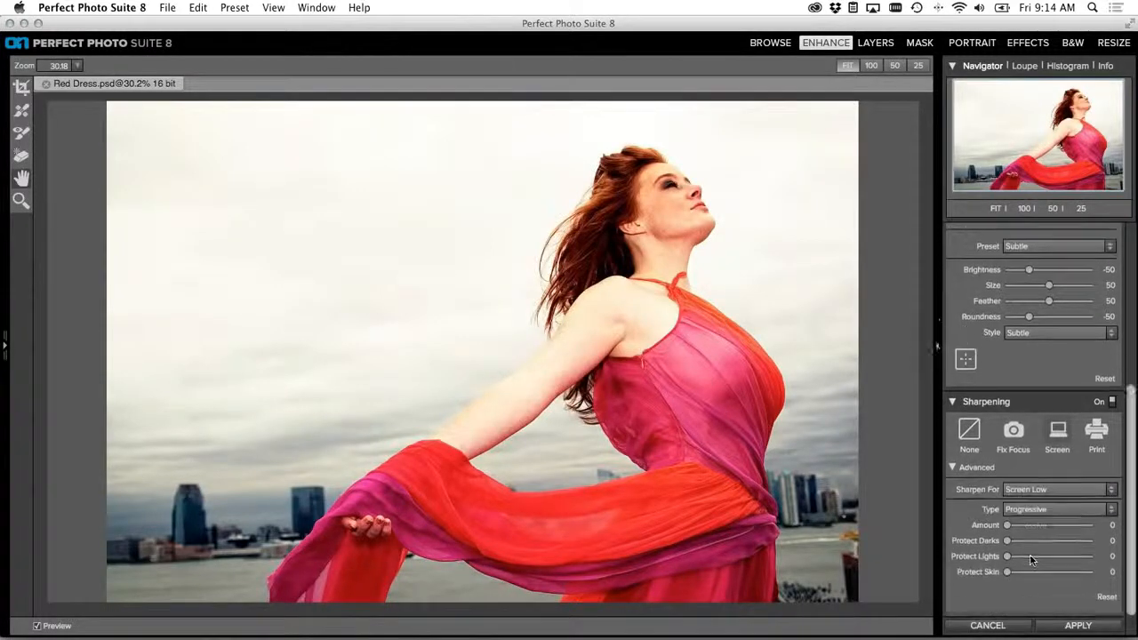
pyautogui.click(1037, 484)
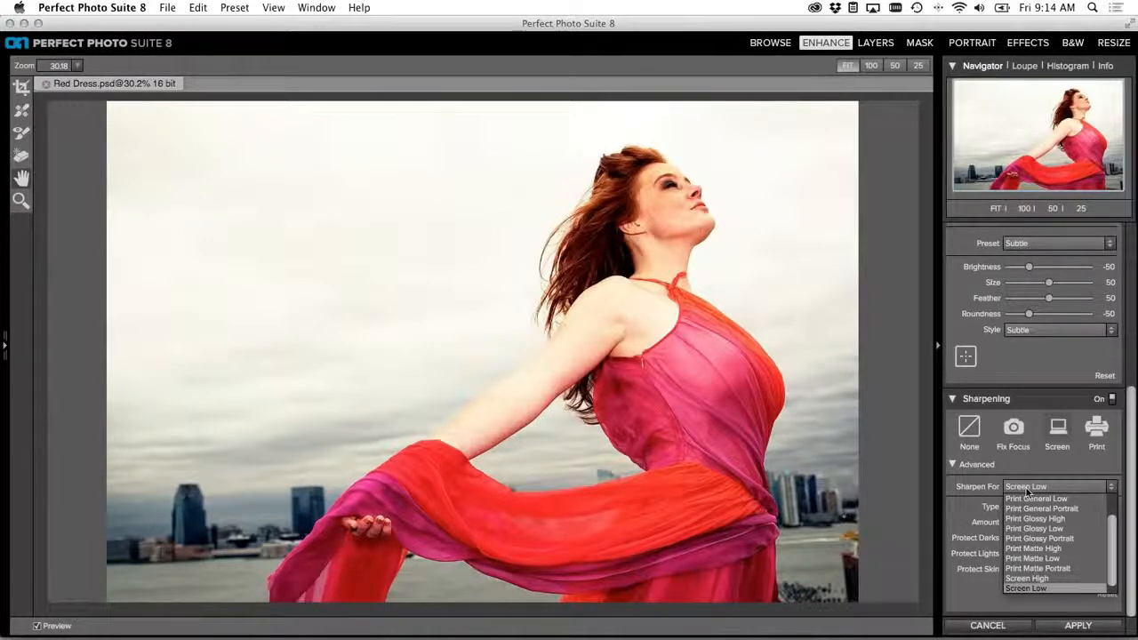
pyautogui.click(1029, 490)
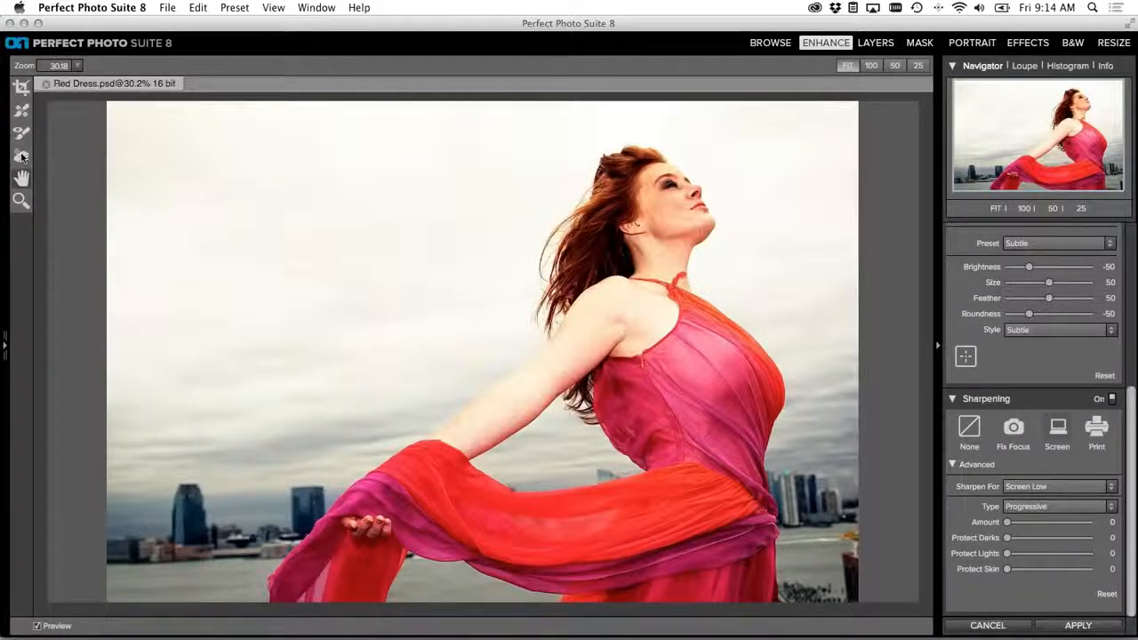
# Step: Remove the small knot sticking up from the dress strap at the woman's neck, using the eraser tool at brush size 80
pyautogui.click(22, 156)
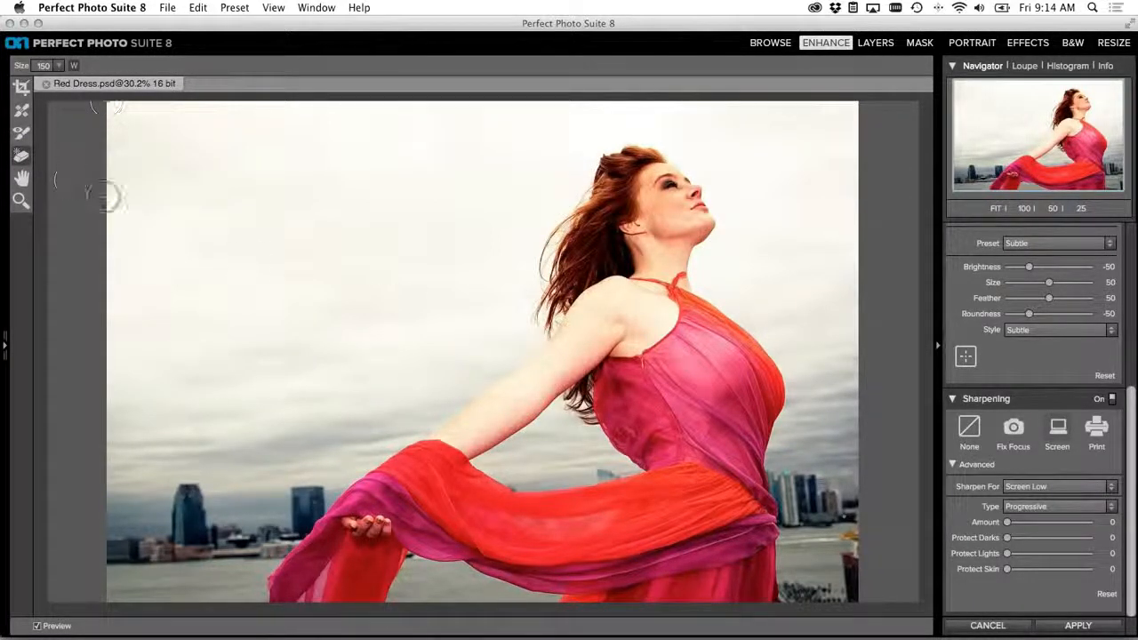
pyautogui.press('[')
pyautogui.press('[')
pyautogui.press('[')
pyautogui.press('[')
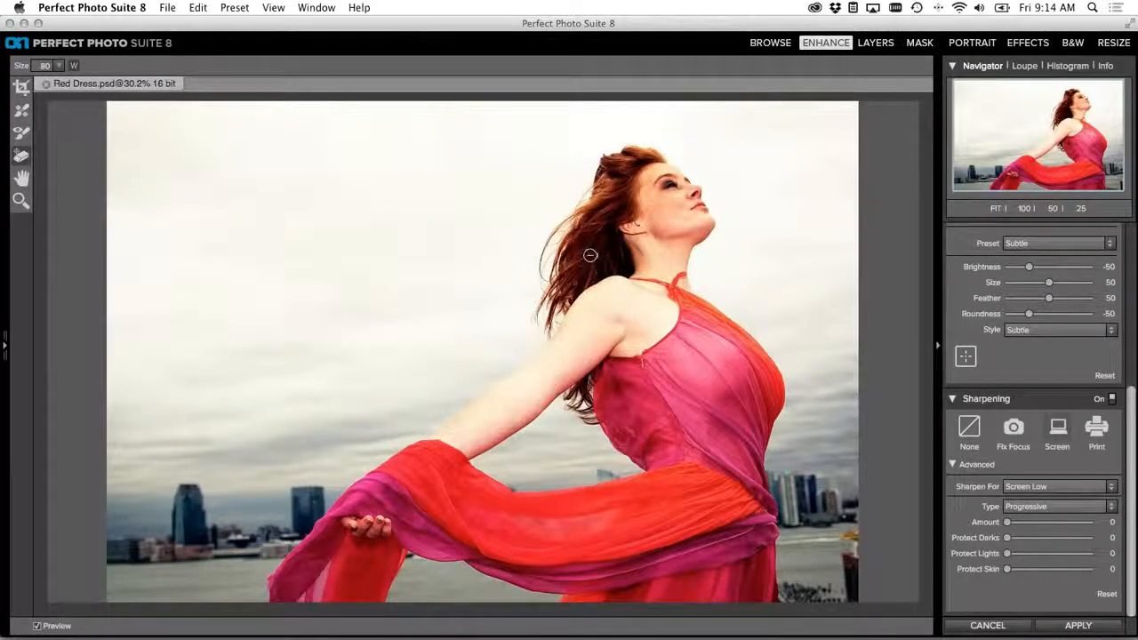
pyautogui.click(656, 255)
pyautogui.click(673, 277)
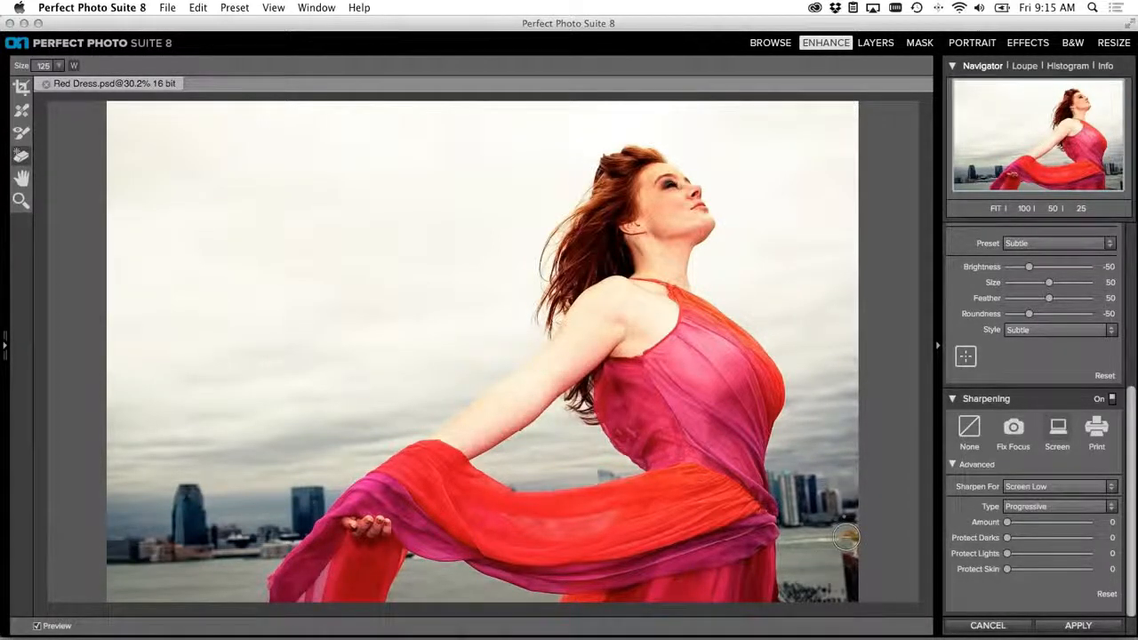
# Step: Erase the post and the plants at the photo's lower-right corner with brush size 125, and compare the result with the original
pyautogui.press(']')
pyautogui.moveTo(849, 538); pyautogui.dragTo(842, 597)
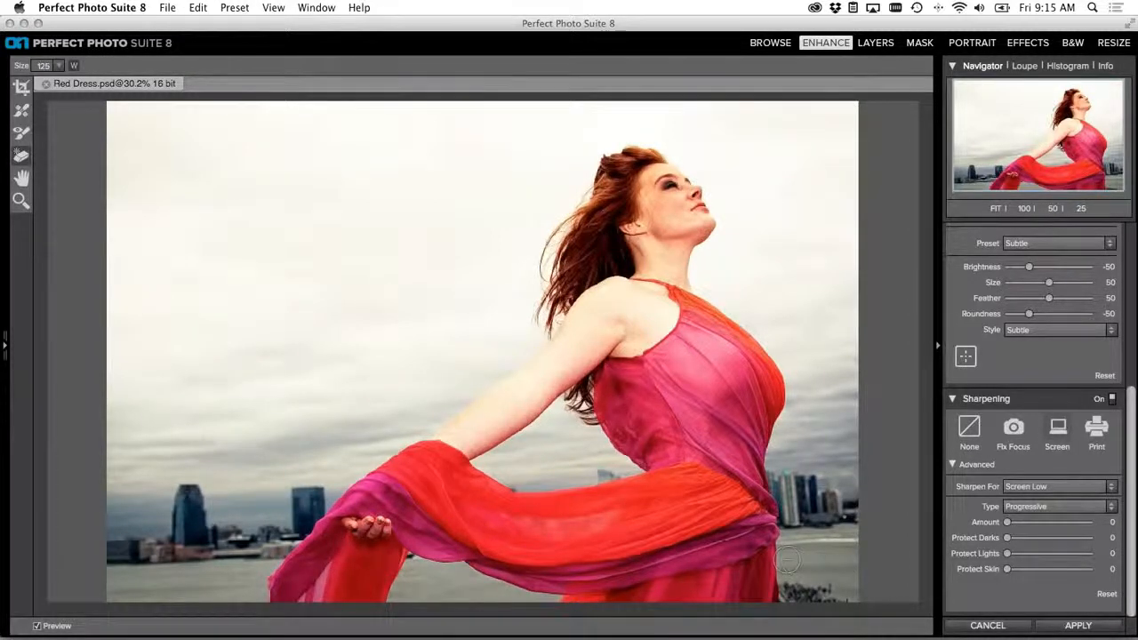
pyautogui.moveTo(858, 577)
pyautogui.mouseDown()
pyautogui.moveTo(827, 591)
pyautogui.moveTo(786, 577)
pyautogui.moveTo(807, 593)
pyautogui.mouseUp()
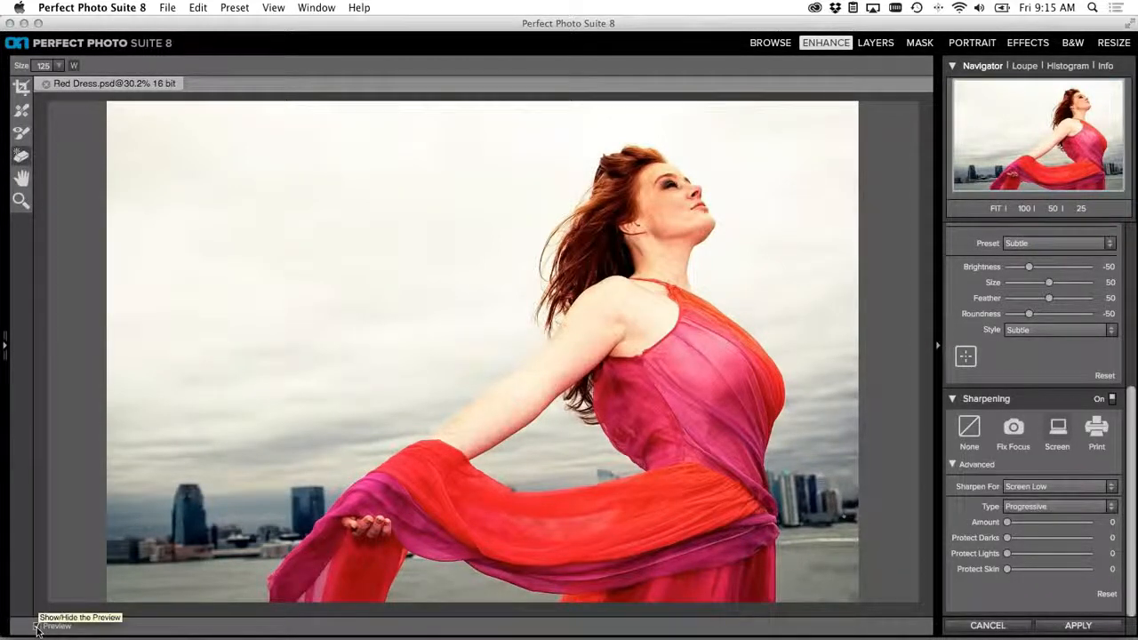
pyautogui.click(36, 626)
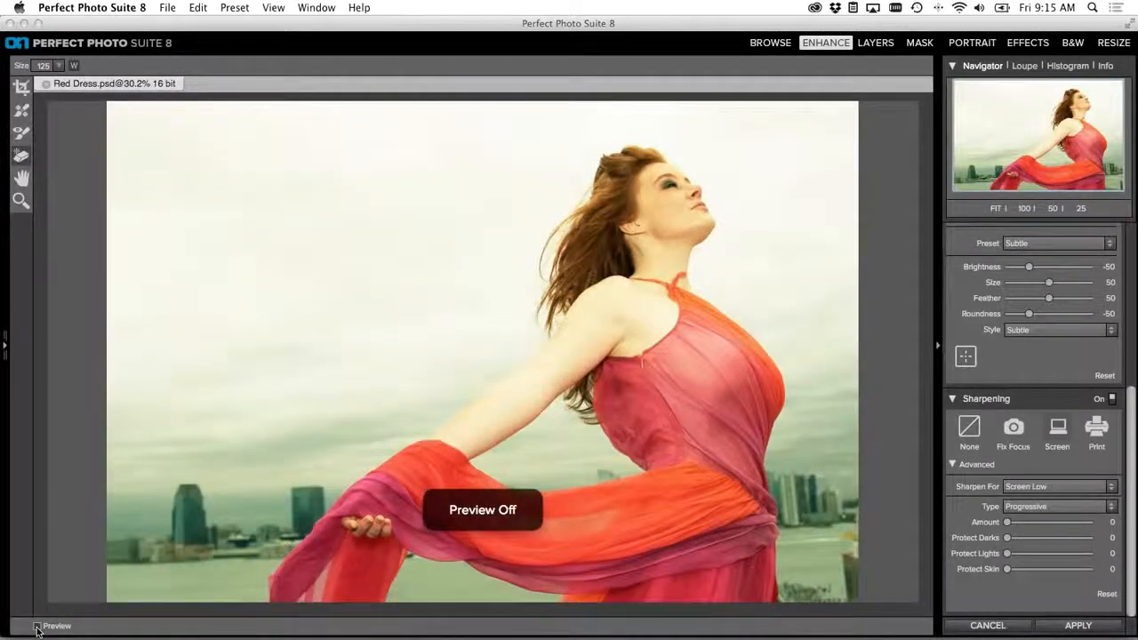
pyautogui.click(36, 626)
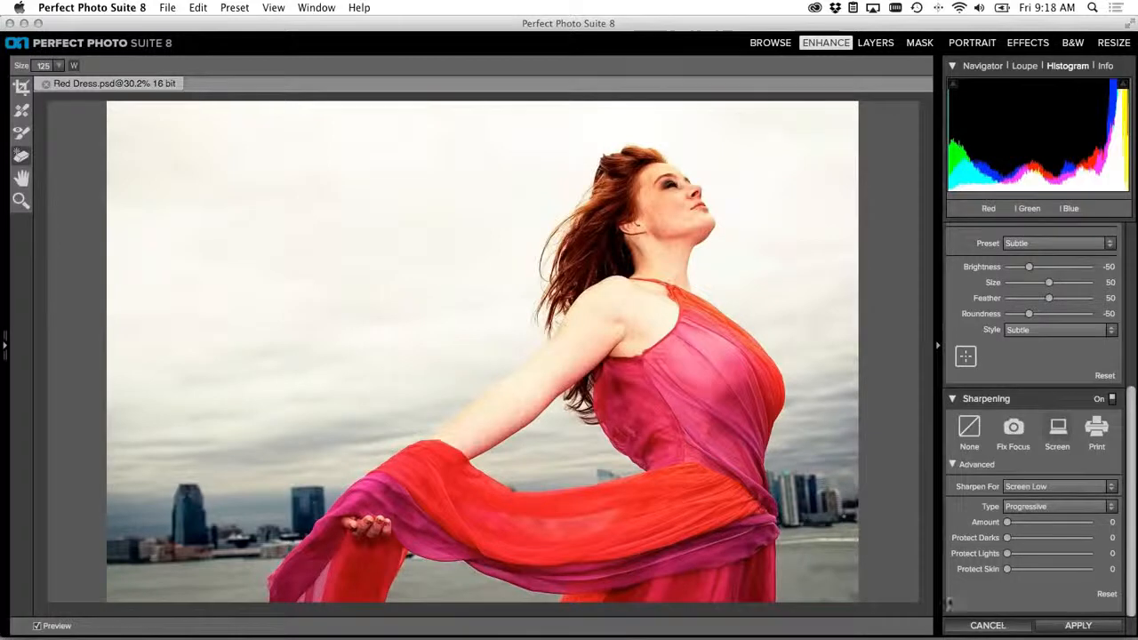
pyautogui.click(988, 625)
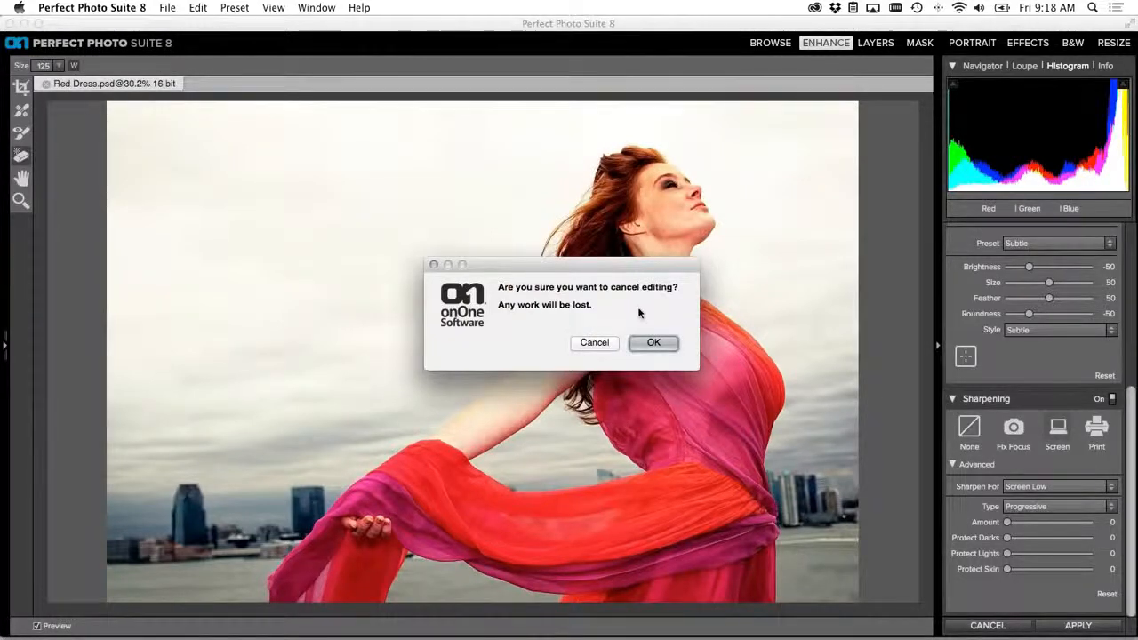
pyautogui.click(594, 343)
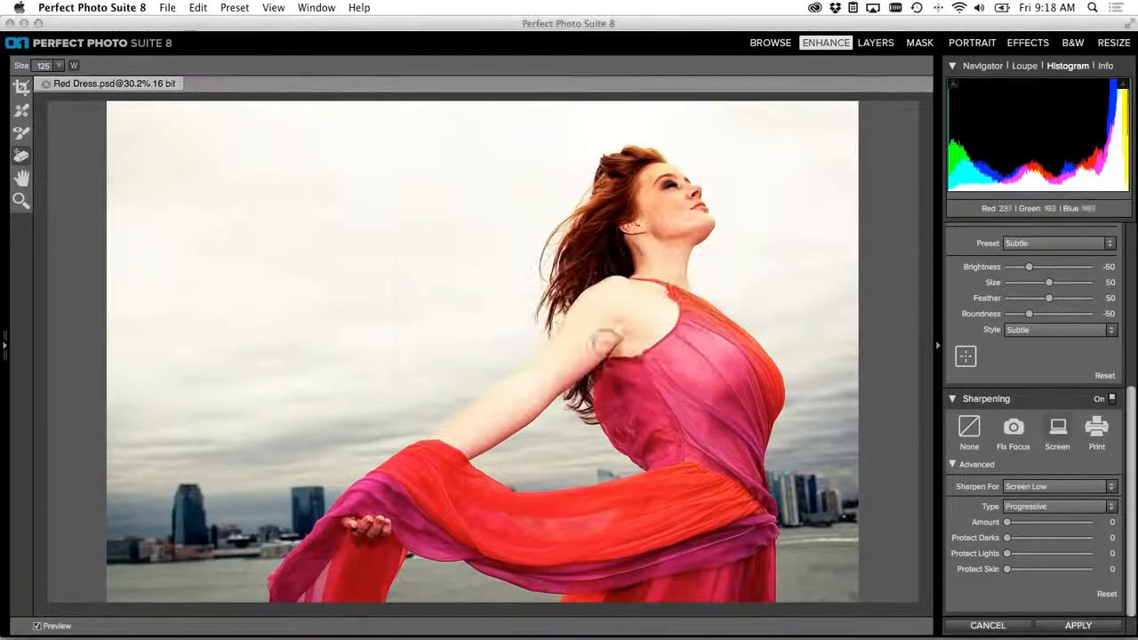
pyautogui.moveTo(751, 622)
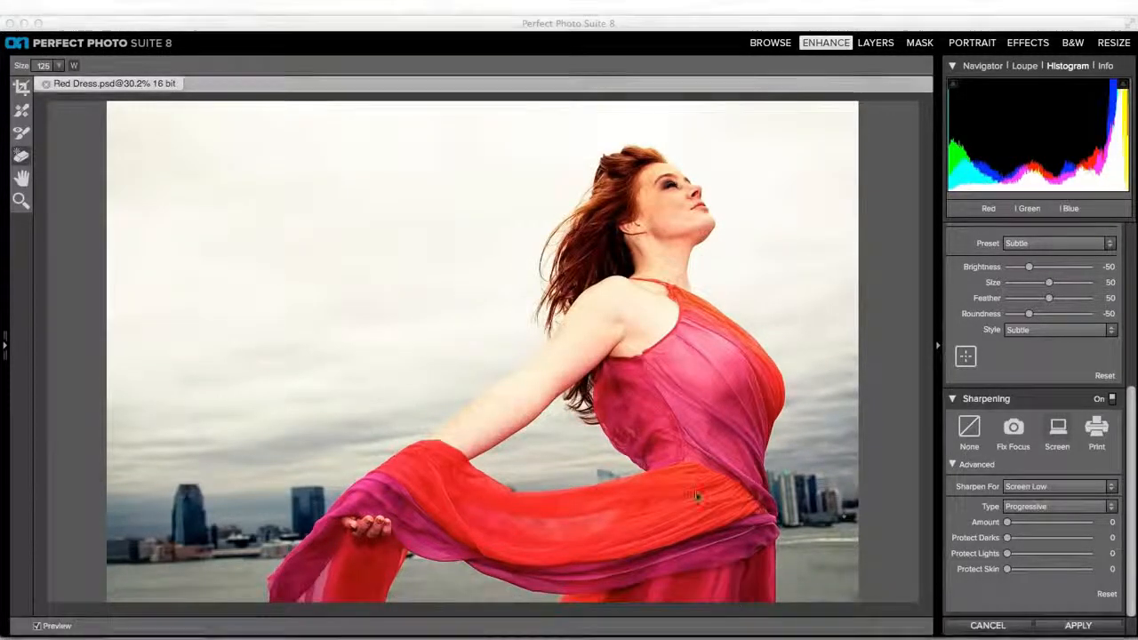
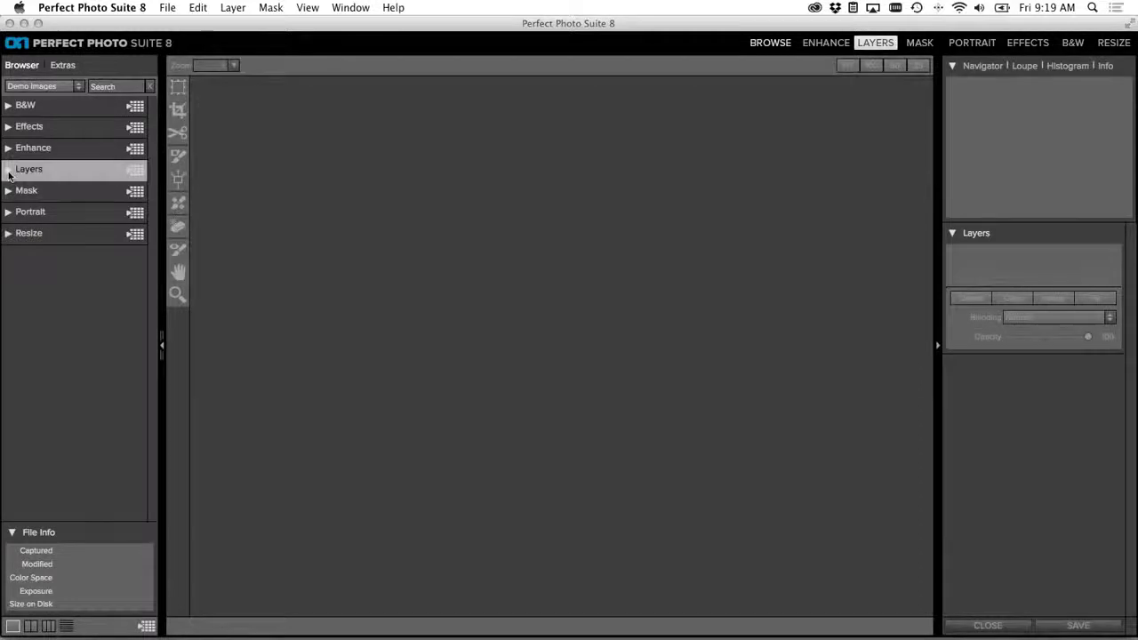
# Step: Browse the Motorcycle folder under Layers with enlarged thumbnails and open PLayers_Theatre_1b.psd
pyautogui.click(13, 320)
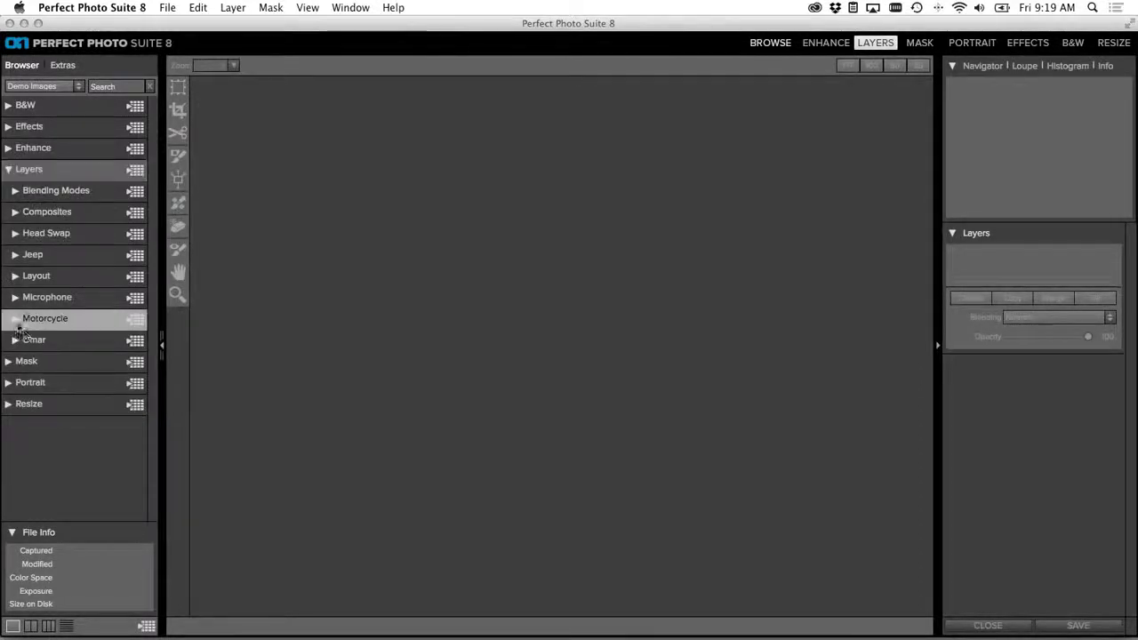
pyautogui.scroll(-2, 64, 365)
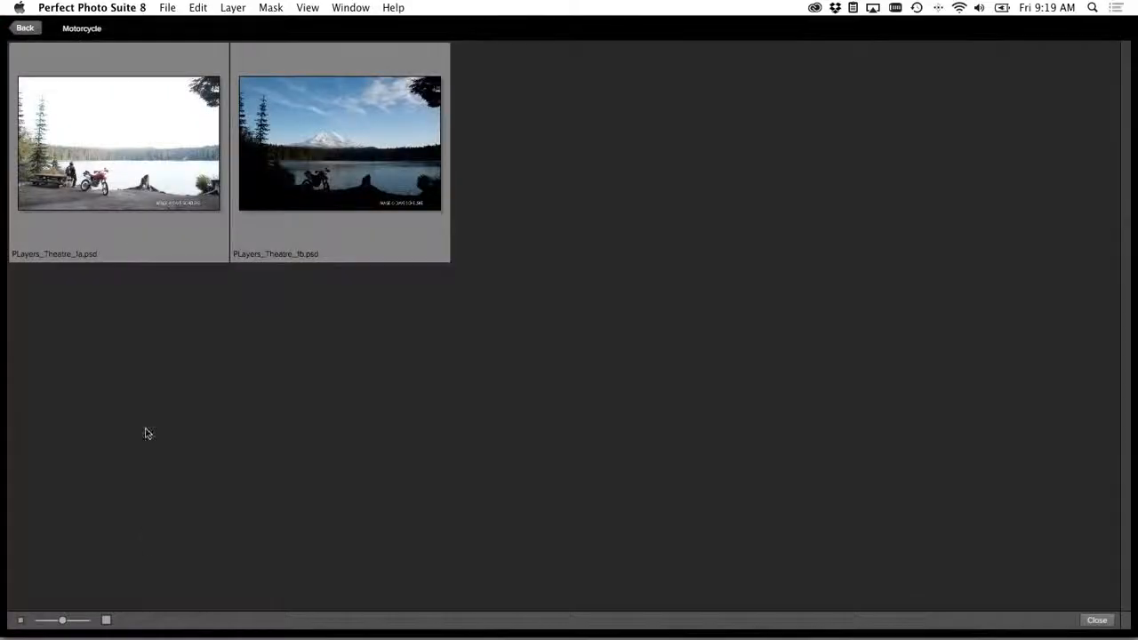
pyautogui.moveTo(72, 620); pyautogui.dragTo(75, 620)
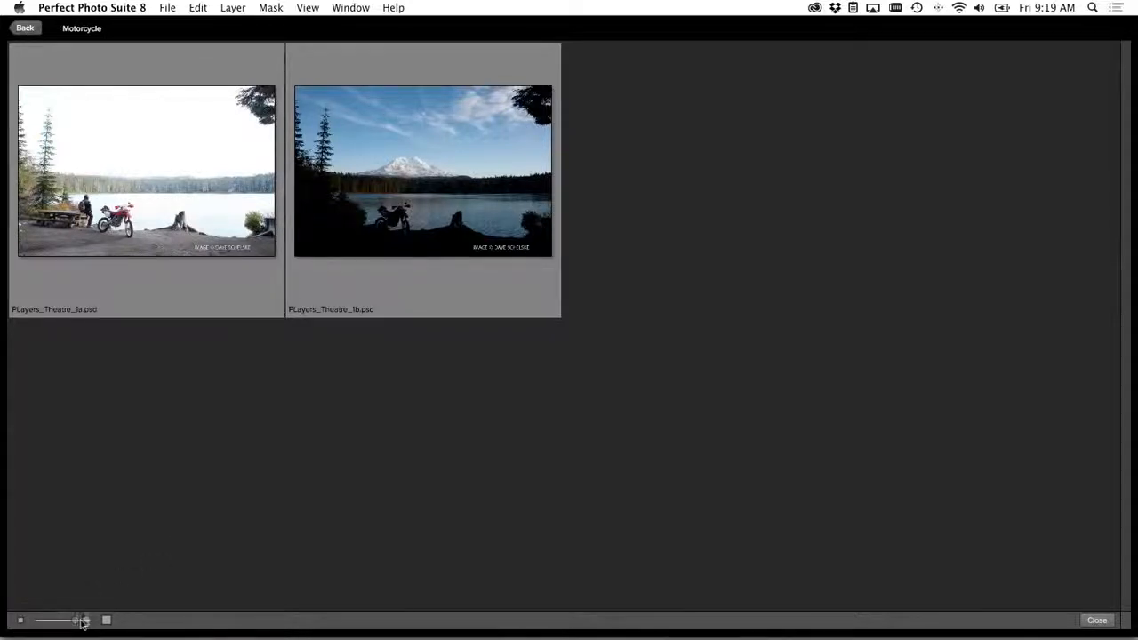
pyautogui.moveTo(81, 619); pyautogui.dragTo(86, 620)
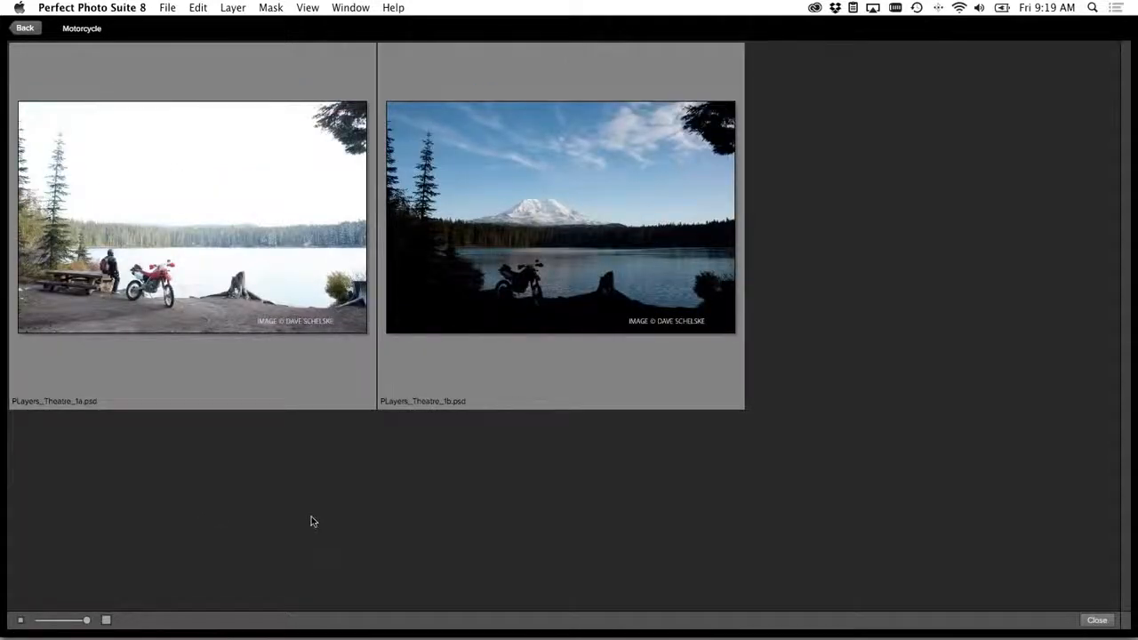
pyautogui.doubleClick(560, 228)
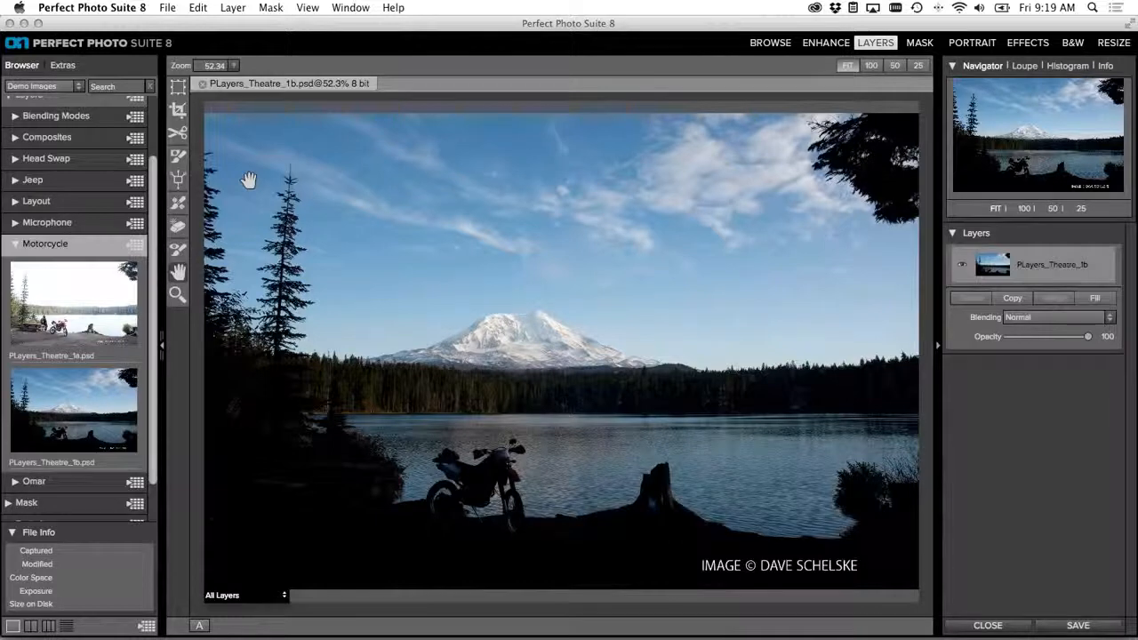
# Step: Add PLayers_Theatre_1a.psd to the open image as a new layer and compare it with the layer below
pyautogui.click(62, 285)
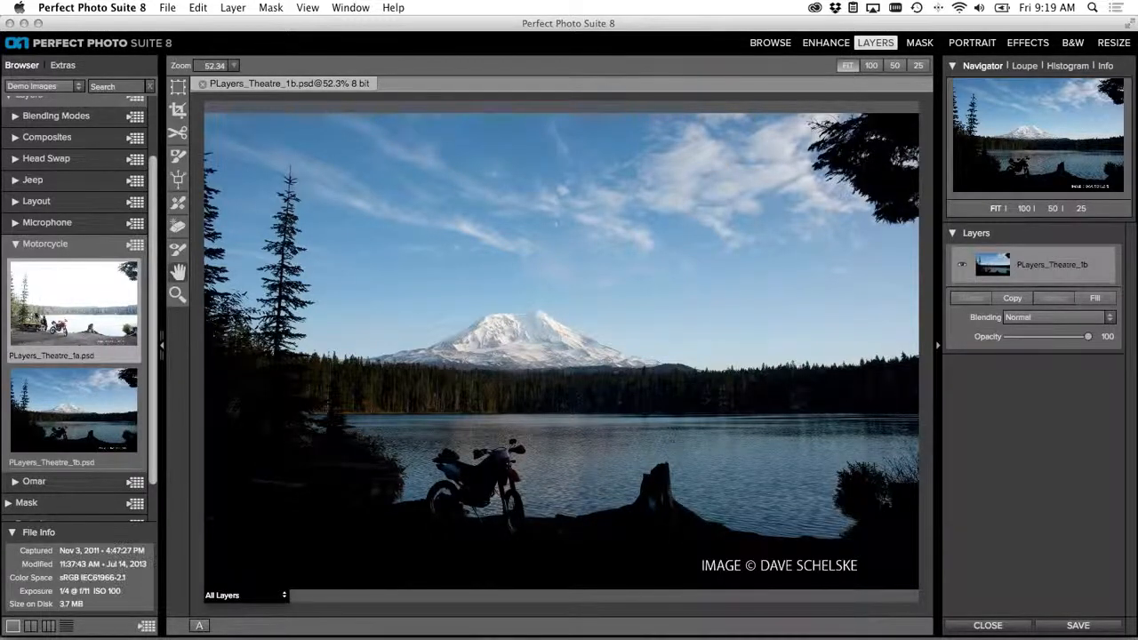
pyautogui.moveTo(34, 315); pyautogui.dragTo(454, 248)
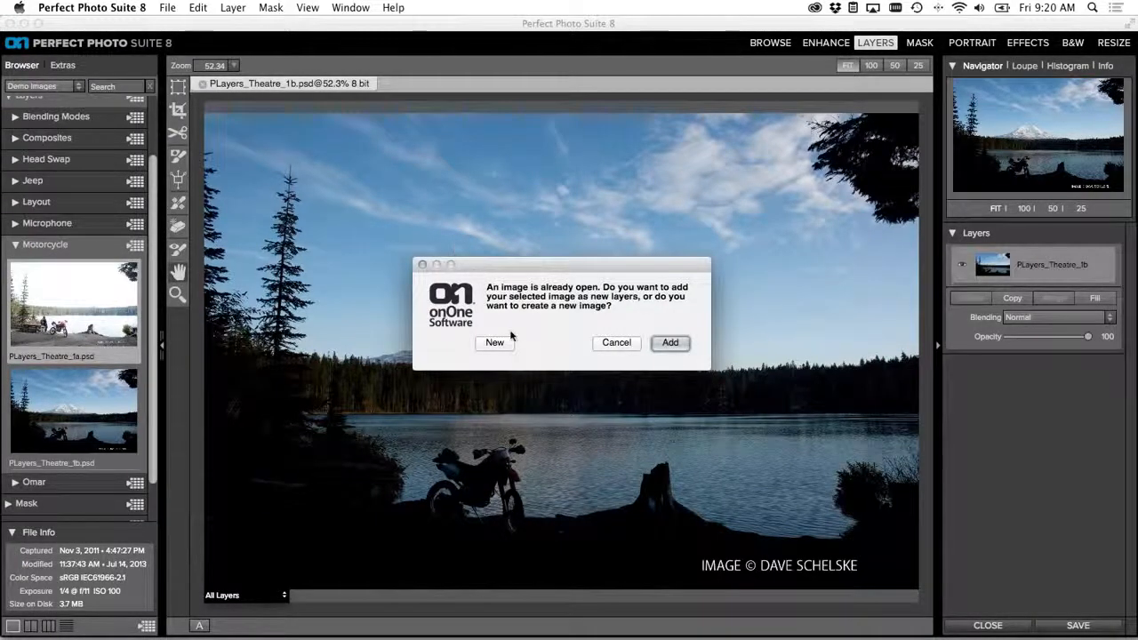
pyautogui.click(663, 342)
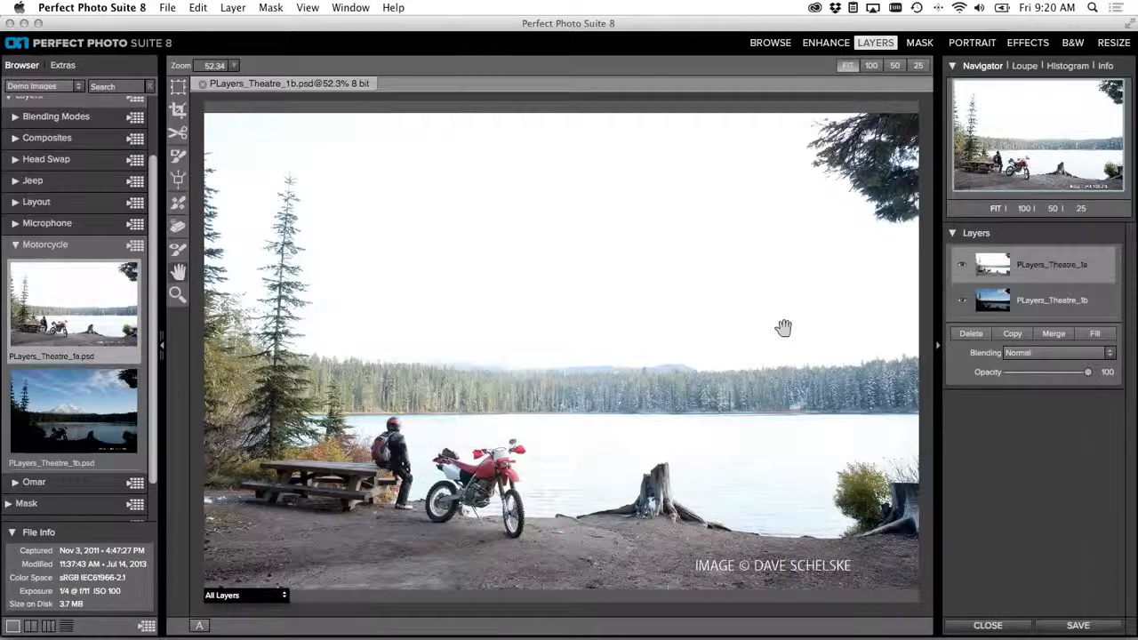
pyautogui.click(962, 264)
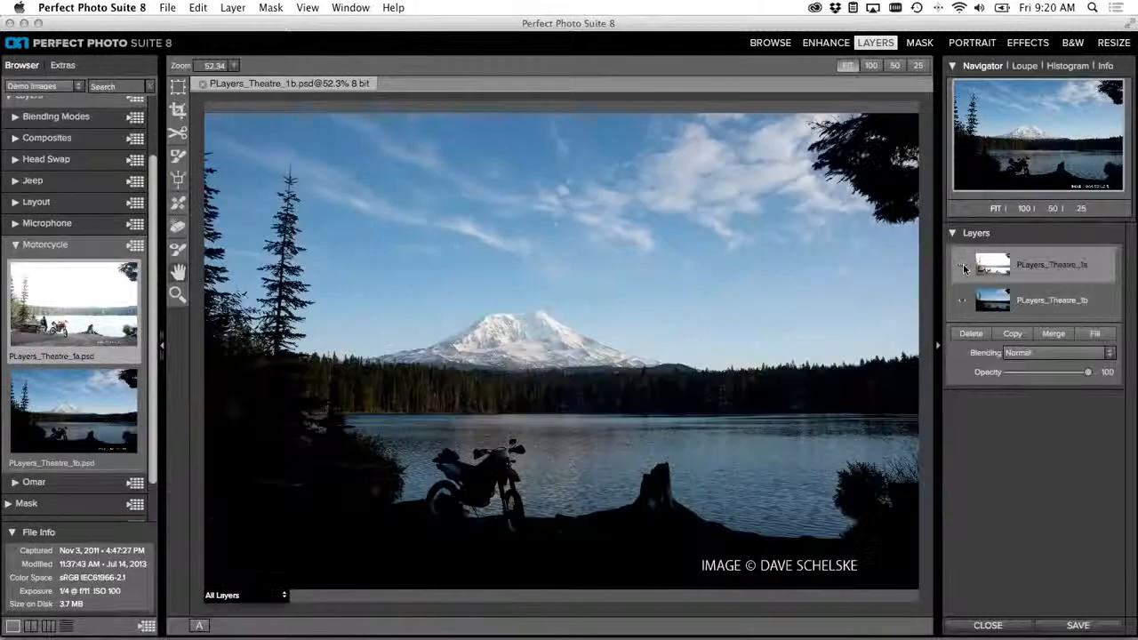
pyautogui.click(962, 264)
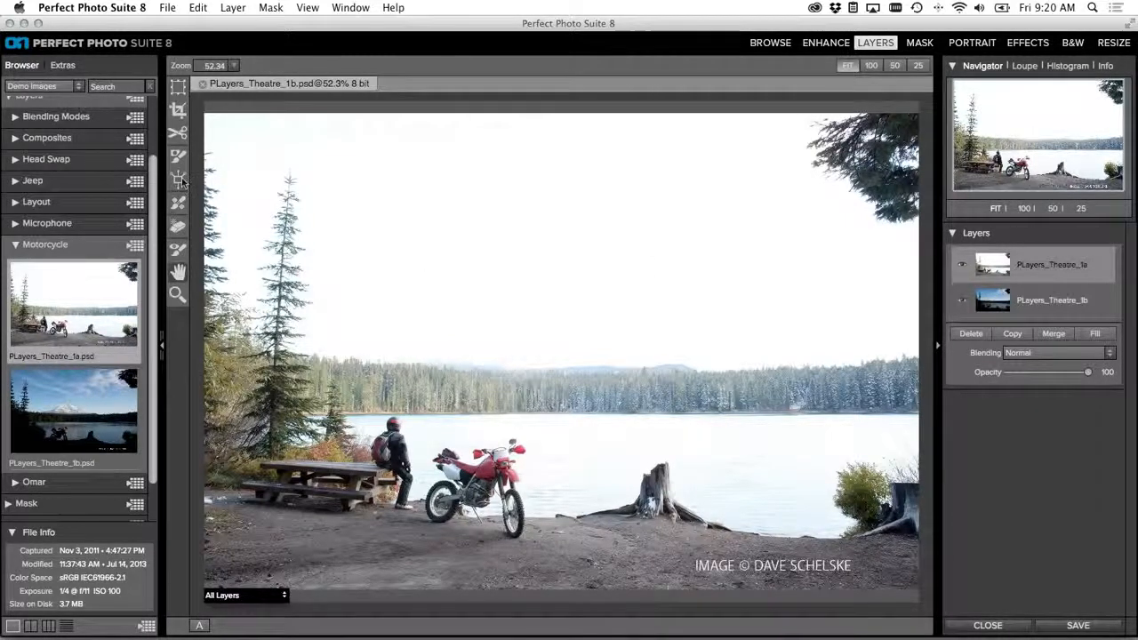
# Step: Apply the masking bug's Linear Top preset to the PLayers_Theatre_1a layer and show the mask in grayscale
pyautogui.click(178, 179)
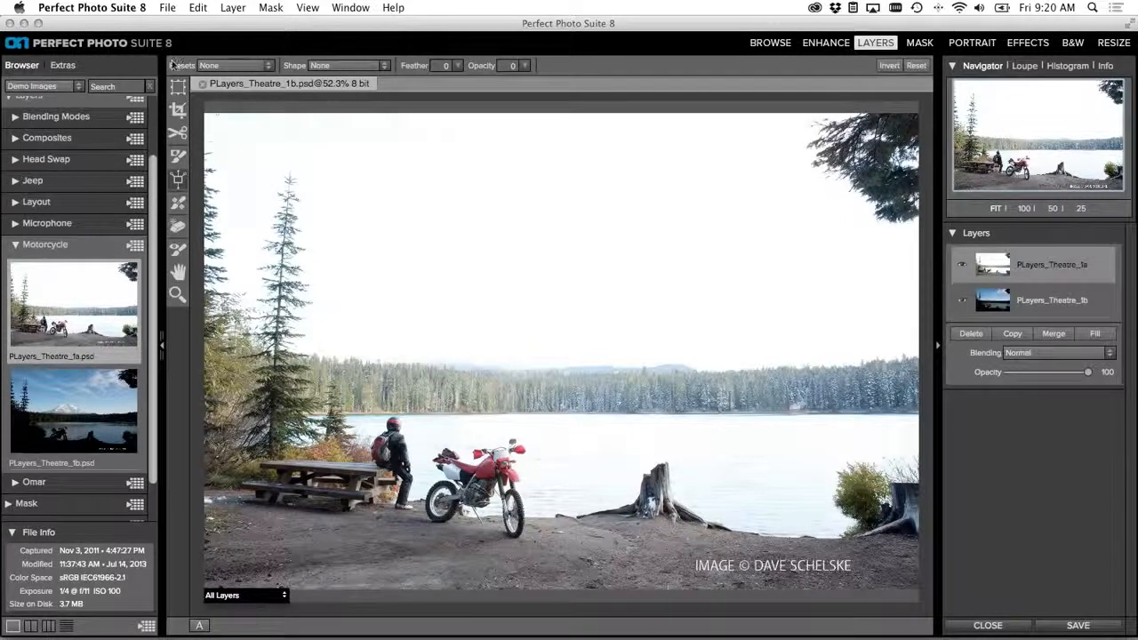
pyautogui.click(263, 67)
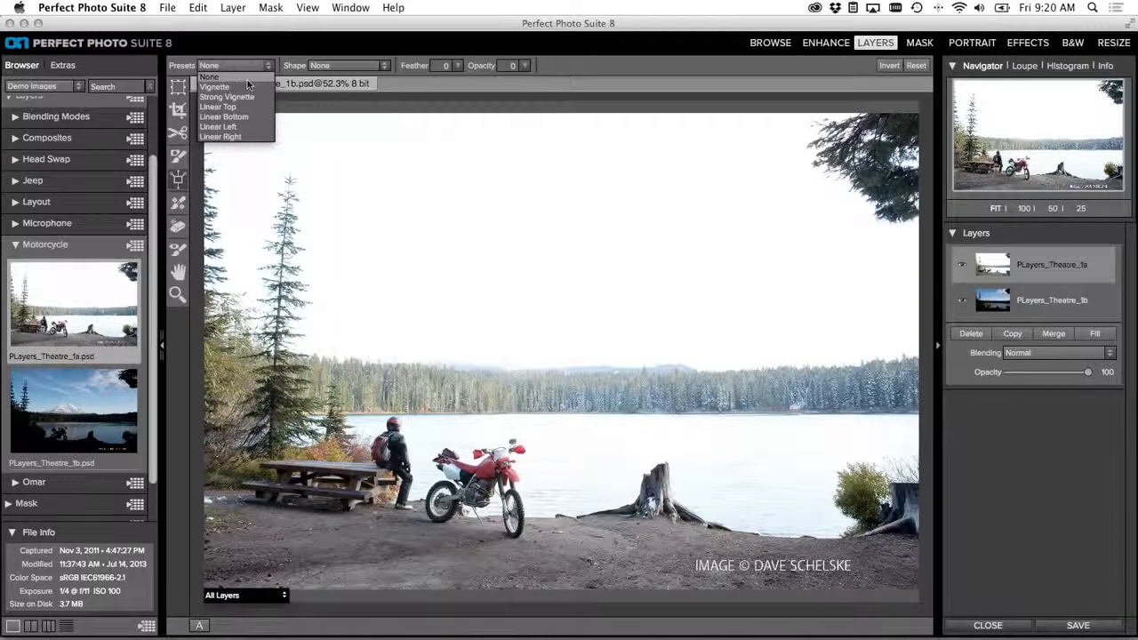
pyautogui.click(215, 109)
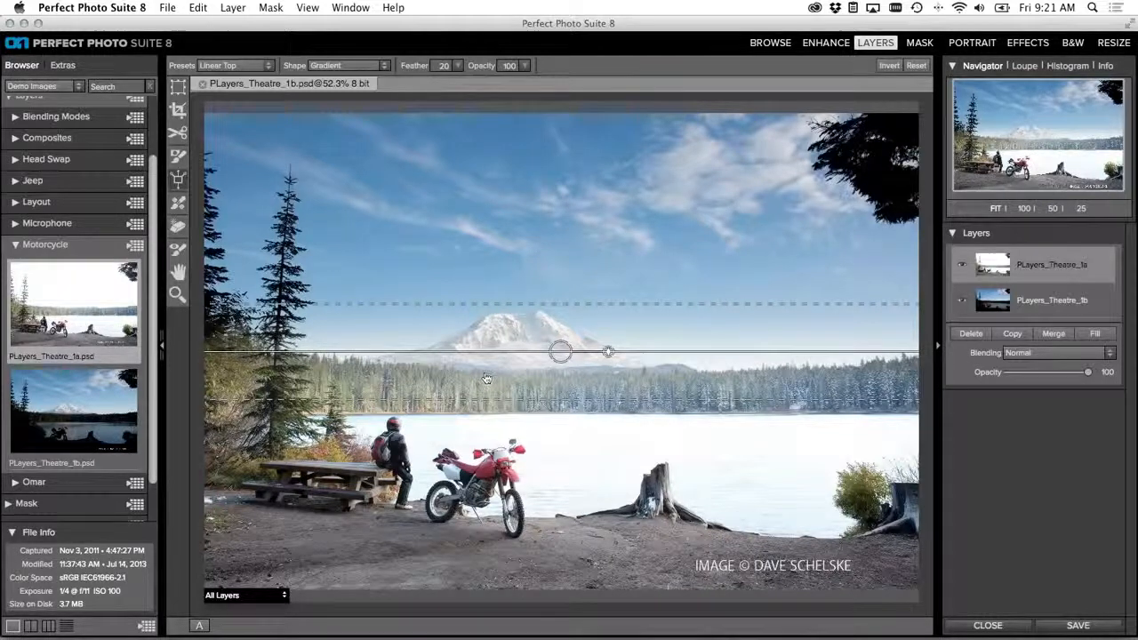
pyautogui.click(284, 597)
pyautogui.click(227, 588)
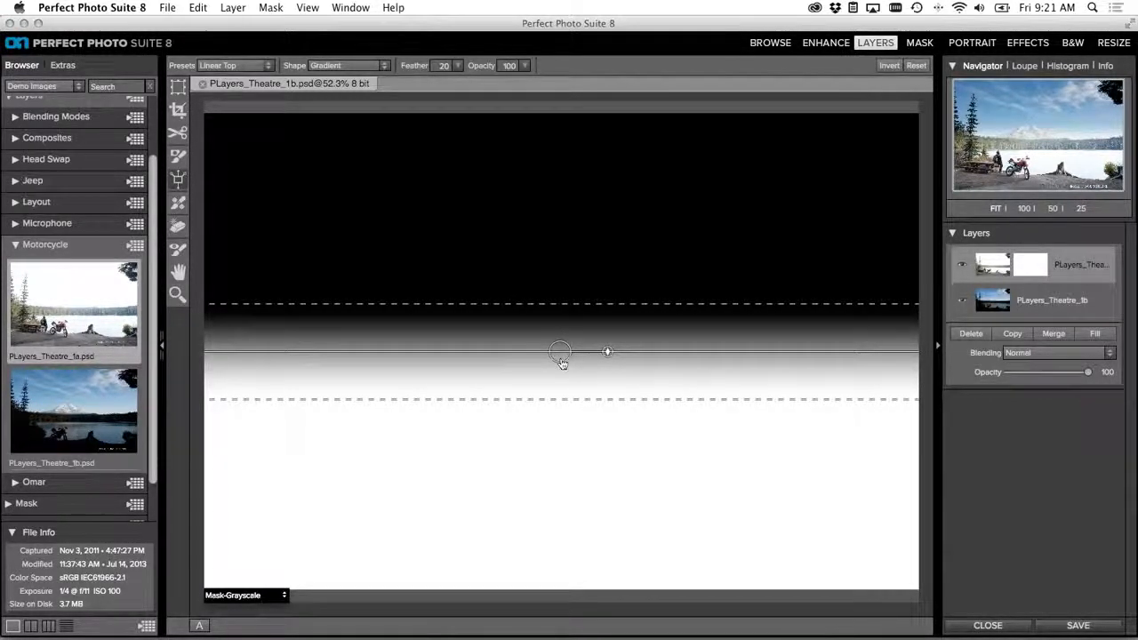
# Step: Reposition the gradient mask slightly higher in the image and widen its feather to 53
pyautogui.moveTo(563, 359); pyautogui.dragTo(622, 308)
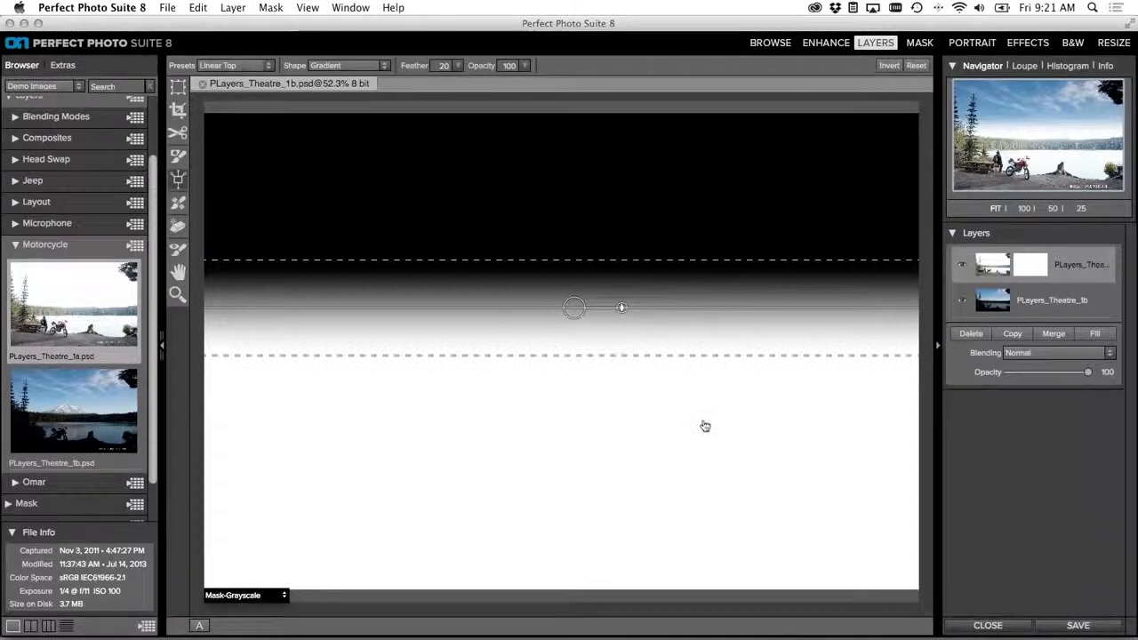
pyautogui.moveTo(622, 308); pyautogui.dragTo(729, 301)
pyautogui.moveTo(515, 258); pyautogui.dragTo(526, 183)
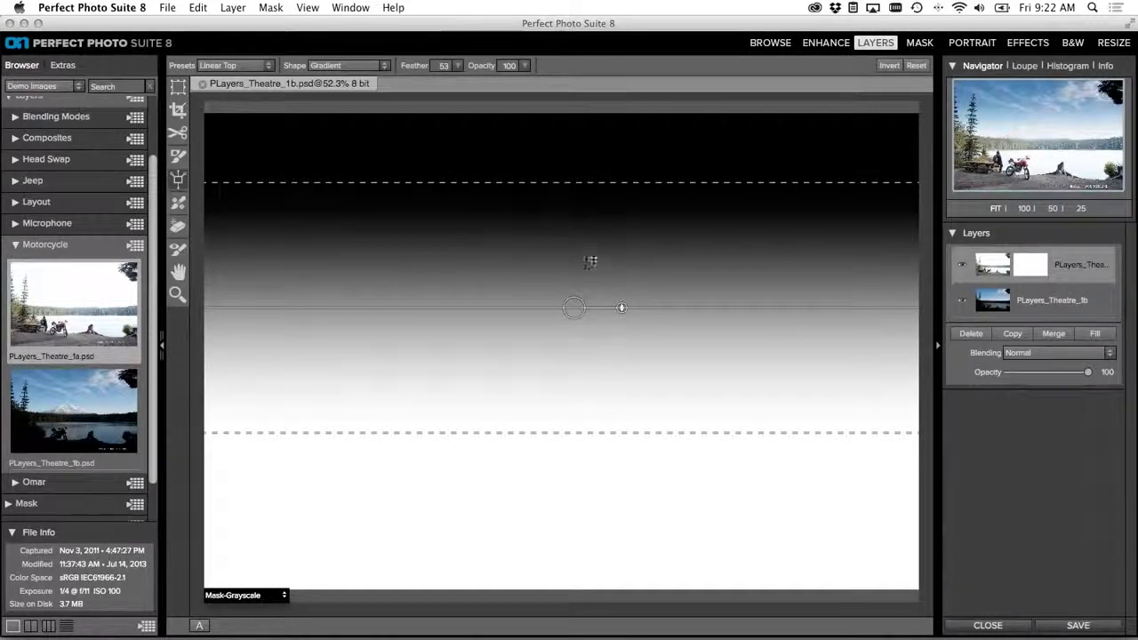
pyautogui.moveTo(576, 309); pyautogui.dragTo(566, 331)
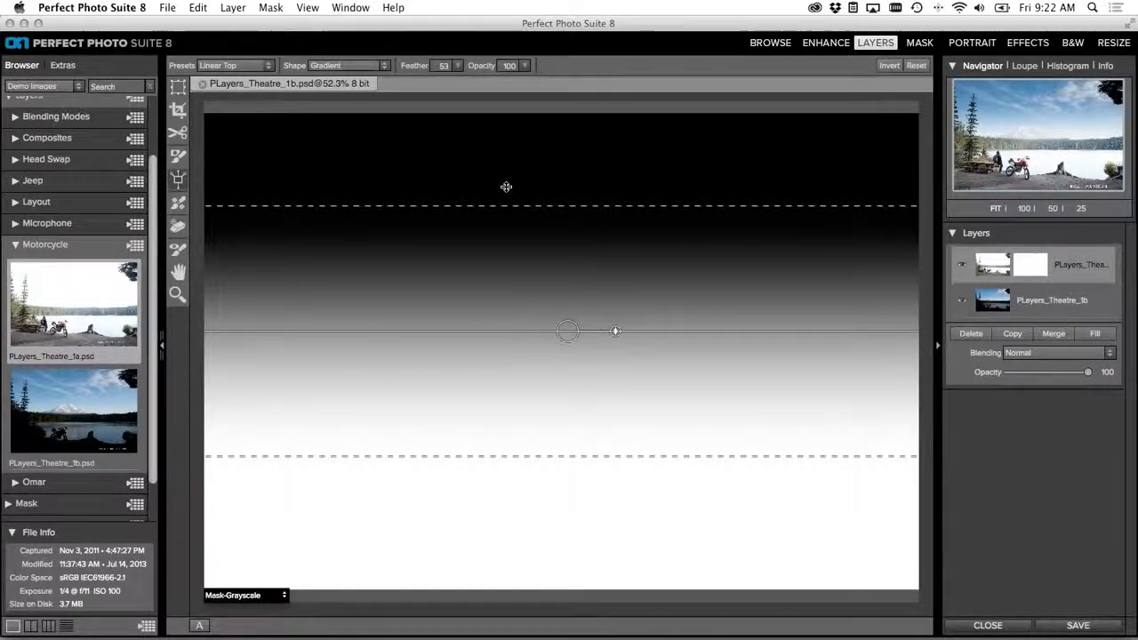
# Step: Switch the mask shape to Radial, shrink it to a small ellipse, tilt it slightly and reduce its feather to 16
pyautogui.click(384, 66)
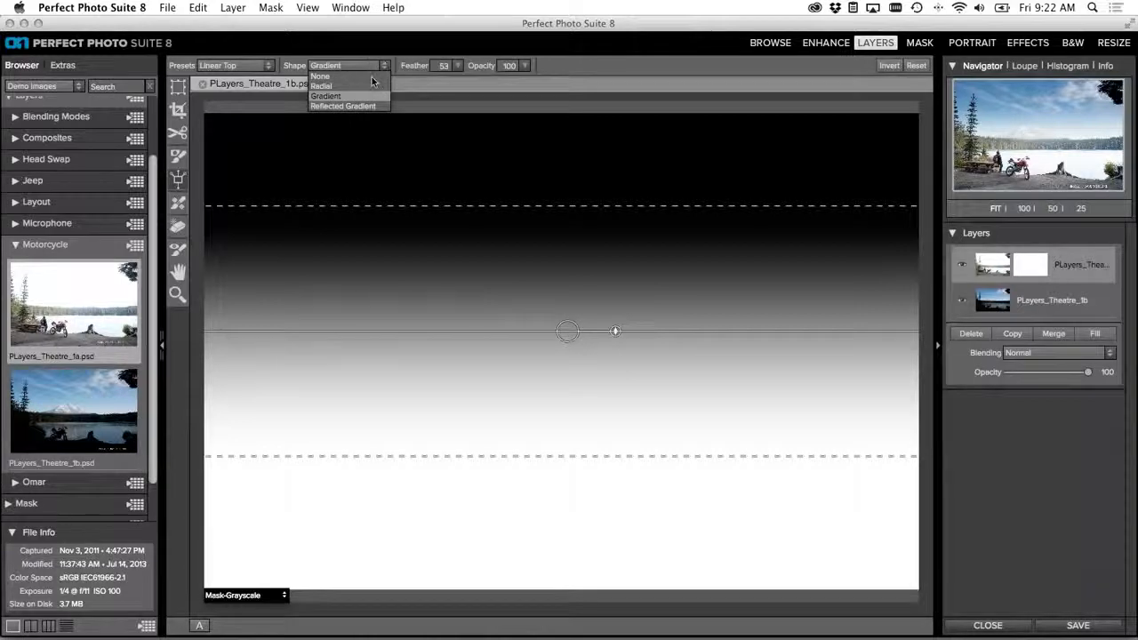
pyautogui.click(370, 86)
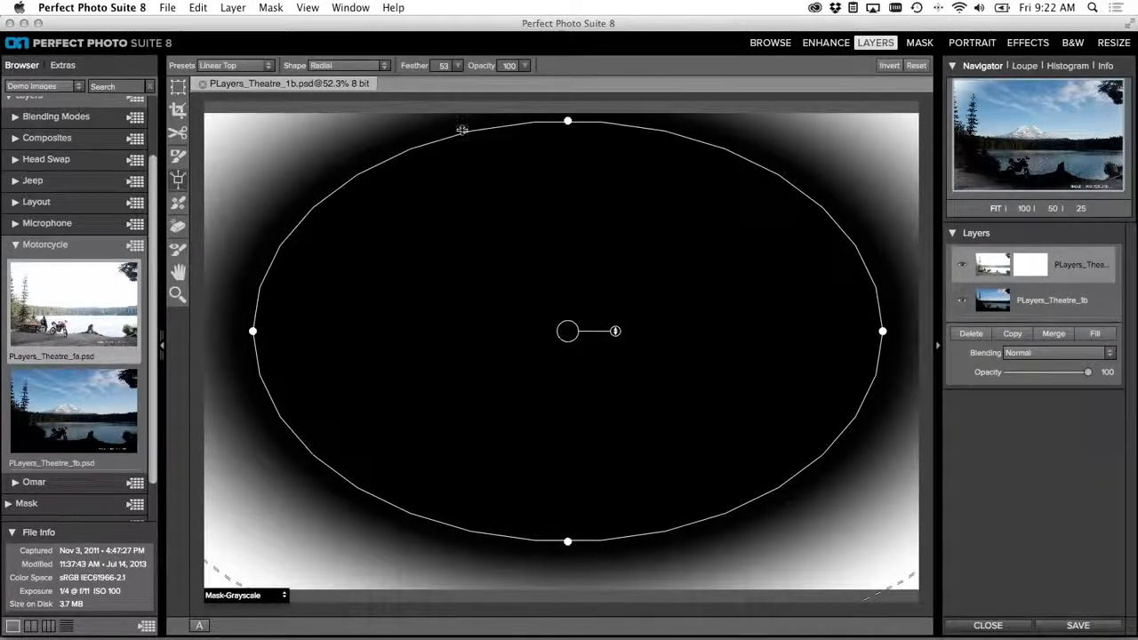
pyautogui.moveTo(687, 130); pyautogui.dragTo(636, 268)
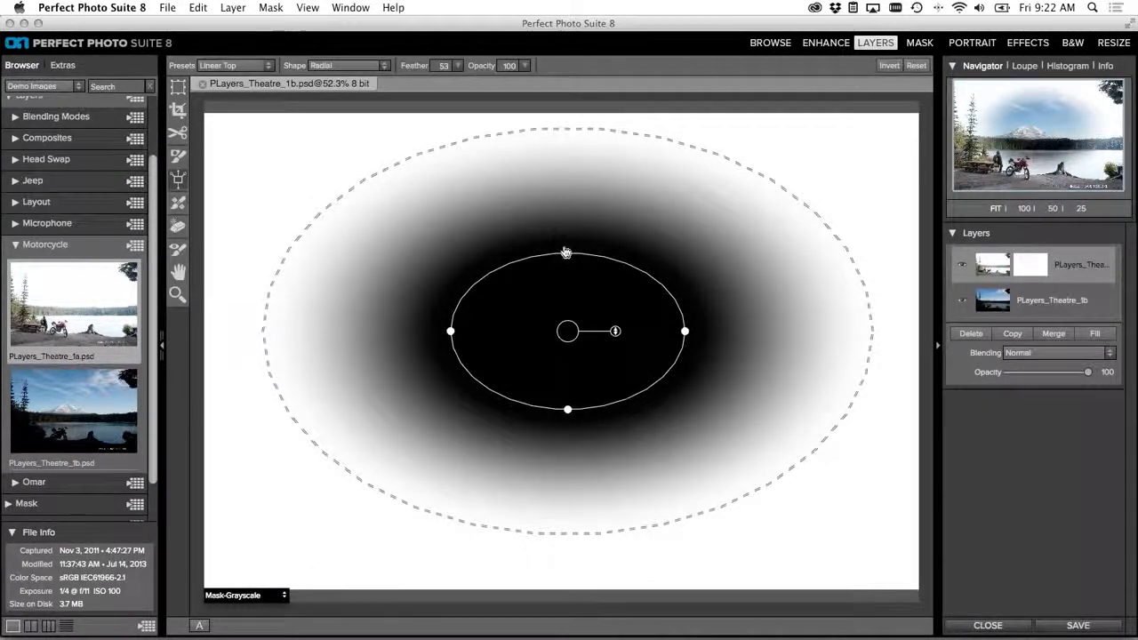
pyautogui.moveTo(567, 254)
pyautogui.mouseDown()
pyautogui.moveTo(573, 282)
pyautogui.moveTo(570, 230)
pyautogui.moveTo(572, 305)
pyautogui.moveTo(569, 206)
pyautogui.moveTo(569, 269)
pyautogui.mouseUp()
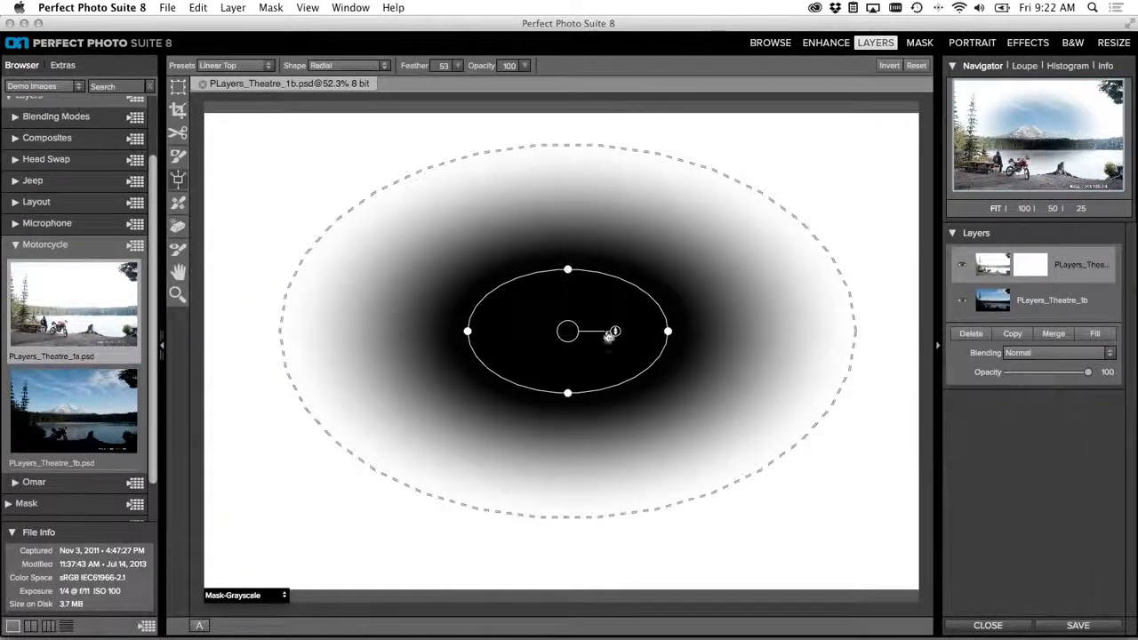
pyautogui.moveTo(615, 330)
pyautogui.mouseDown()
pyautogui.moveTo(599, 277)
pyautogui.moveTo(615, 330)
pyautogui.mouseUp()
pyautogui.moveTo(557, 164); pyautogui.dragTo(550, 233)
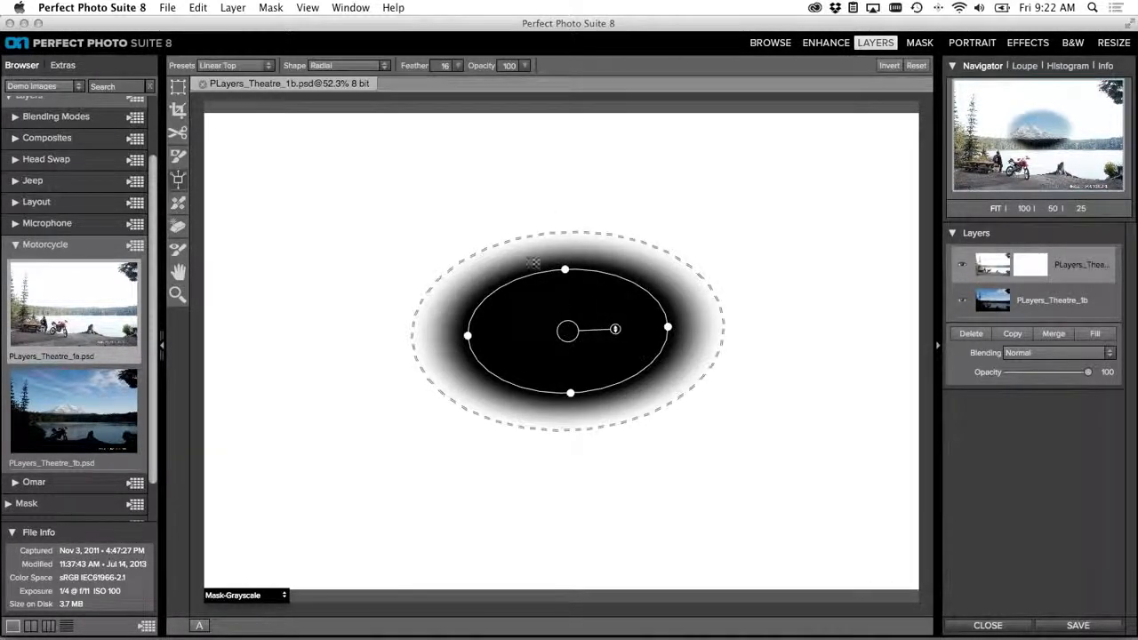
# Step: Change the mask shape to Reflected Gradient, widen its band and increase the feather to 26
pyautogui.click(347, 65)
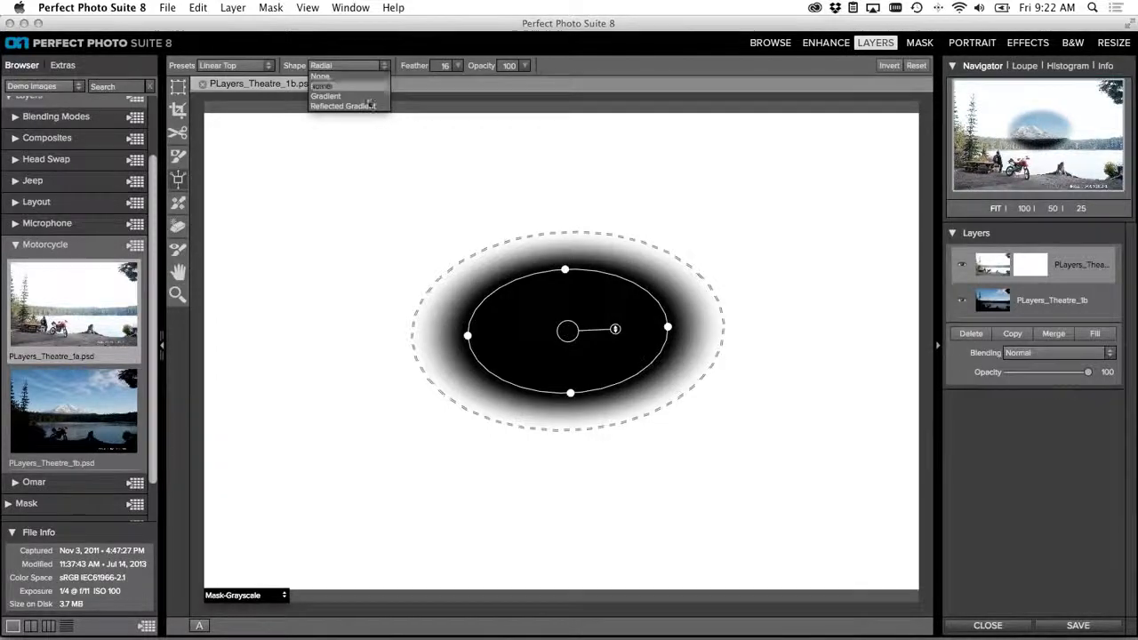
pyautogui.click(342, 105)
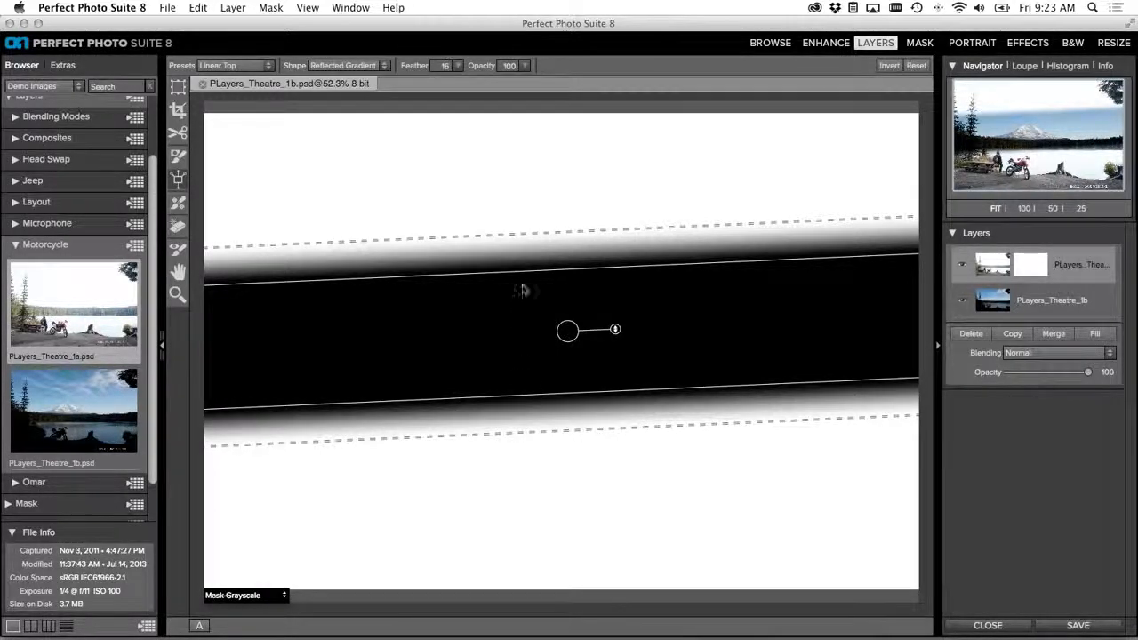
pyautogui.moveTo(521, 273); pyautogui.dragTo(503, 183)
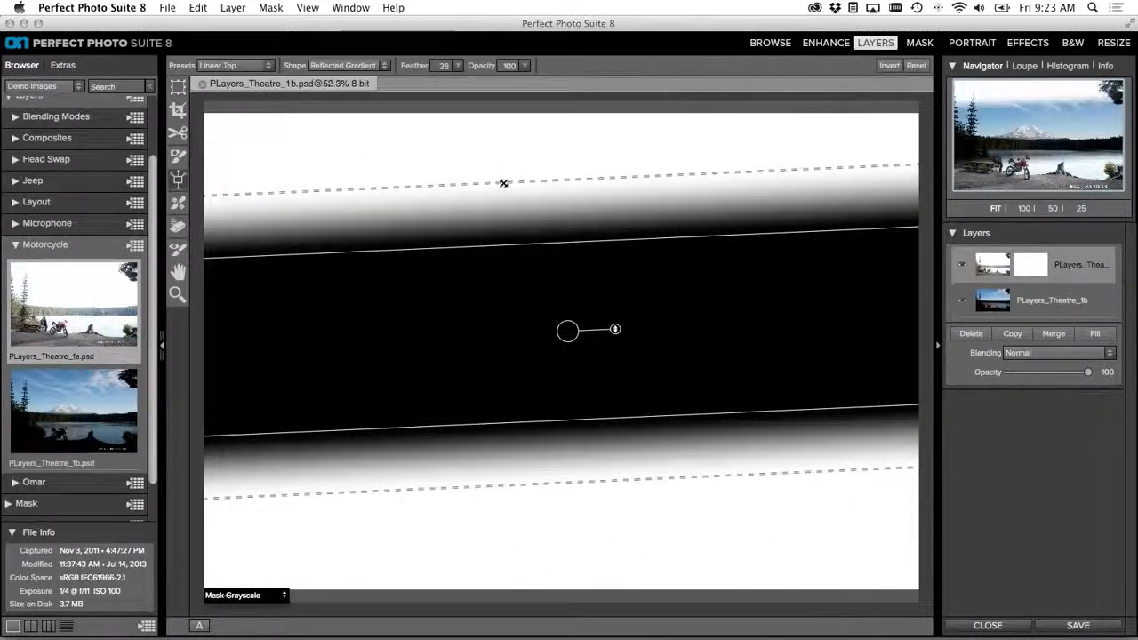
# Step: Reset the masking bug and return the preview to All Layers
pyautogui.click(915, 65)
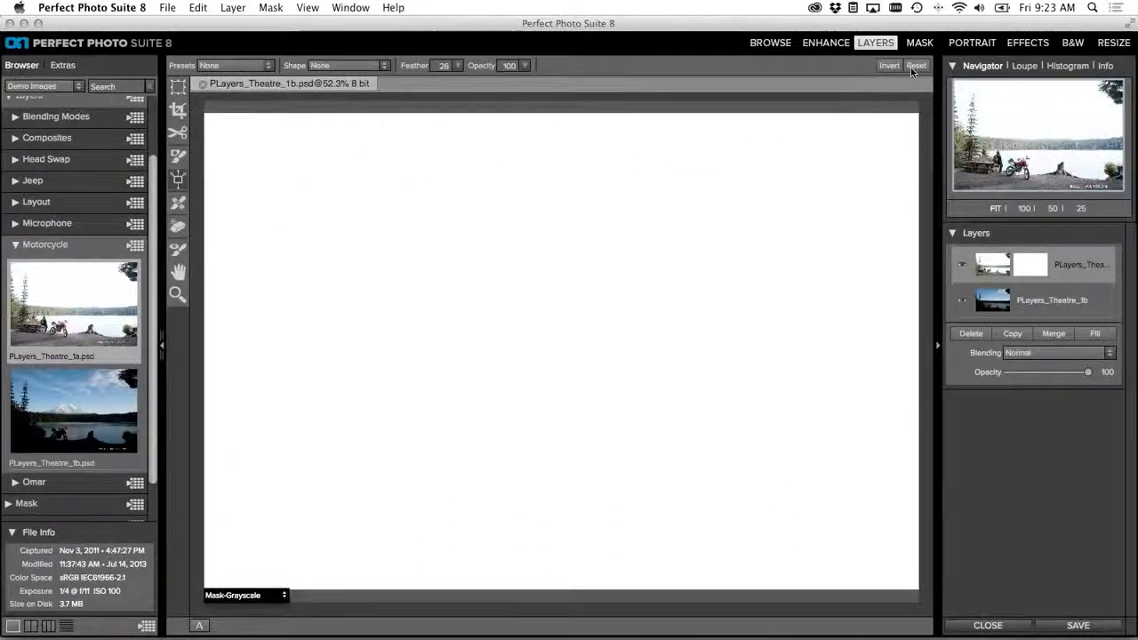
pyautogui.click(264, 595)
pyautogui.click(228, 543)
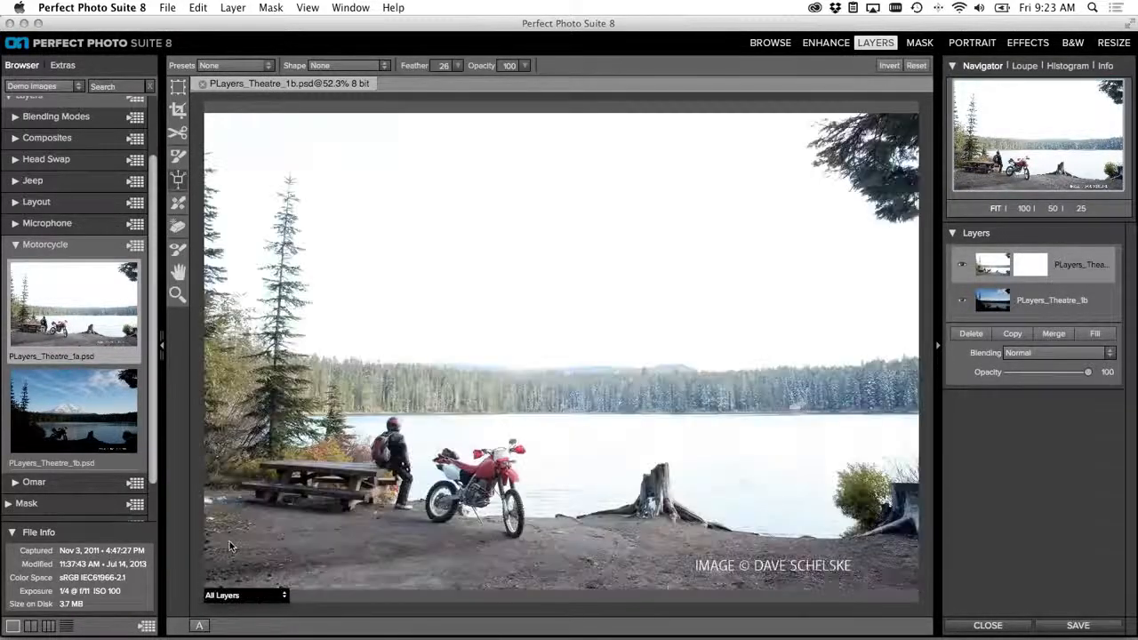
# Step: Apply the Linear Top mask preset, move the gradient down to the far shoreline and widen its feather to 33
pyautogui.click(213, 66)
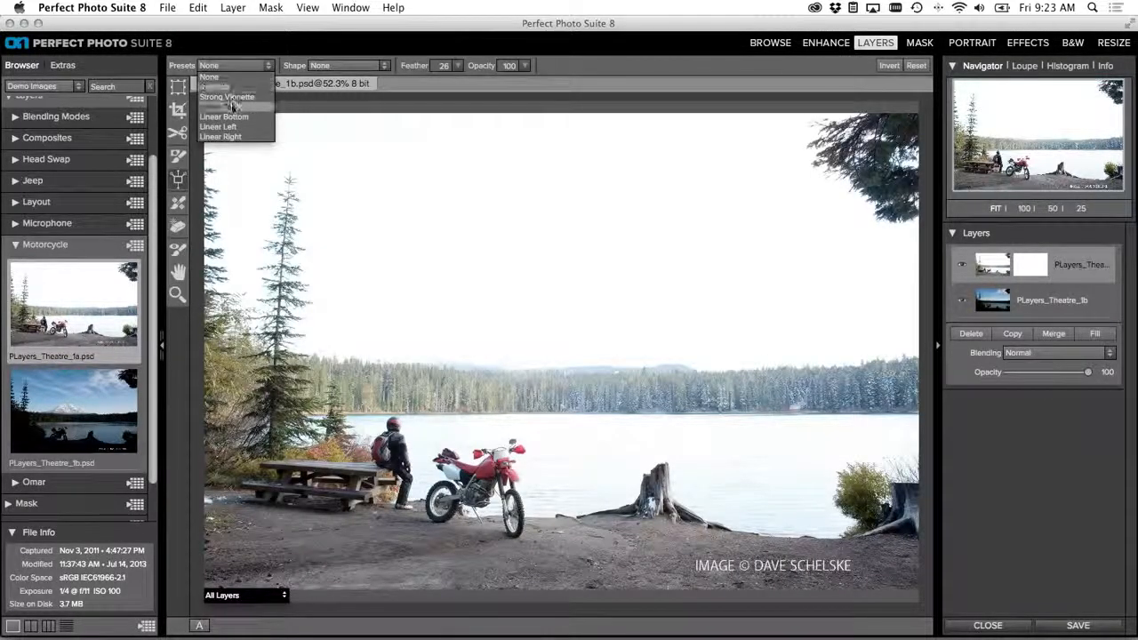
pyautogui.click(231, 107)
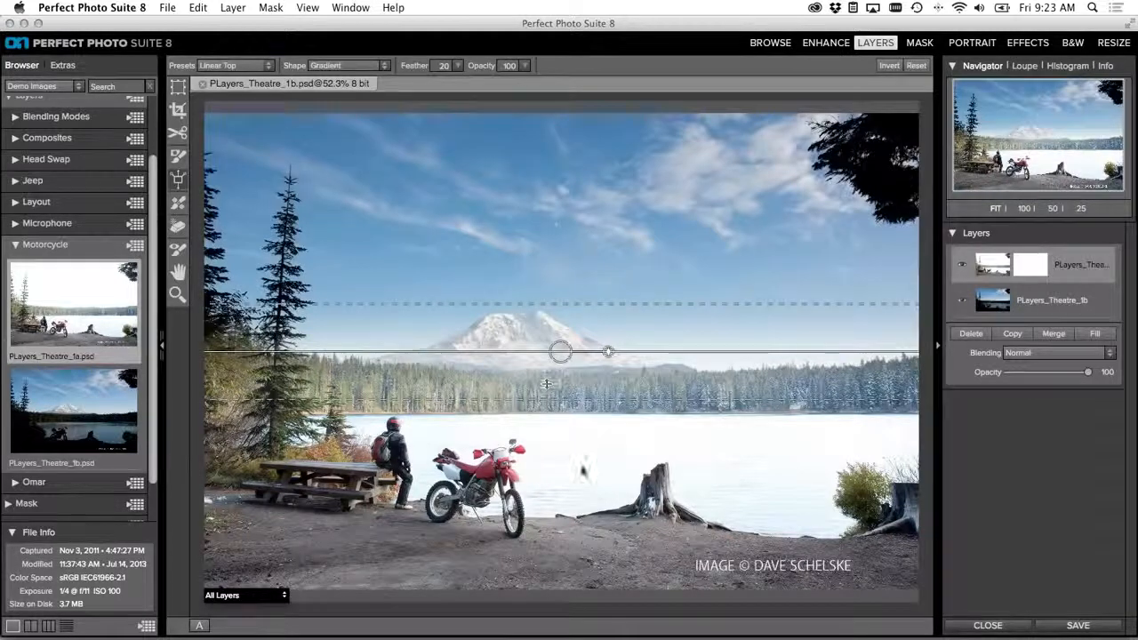
pyautogui.moveTo(558, 352); pyautogui.dragTo(606, 414)
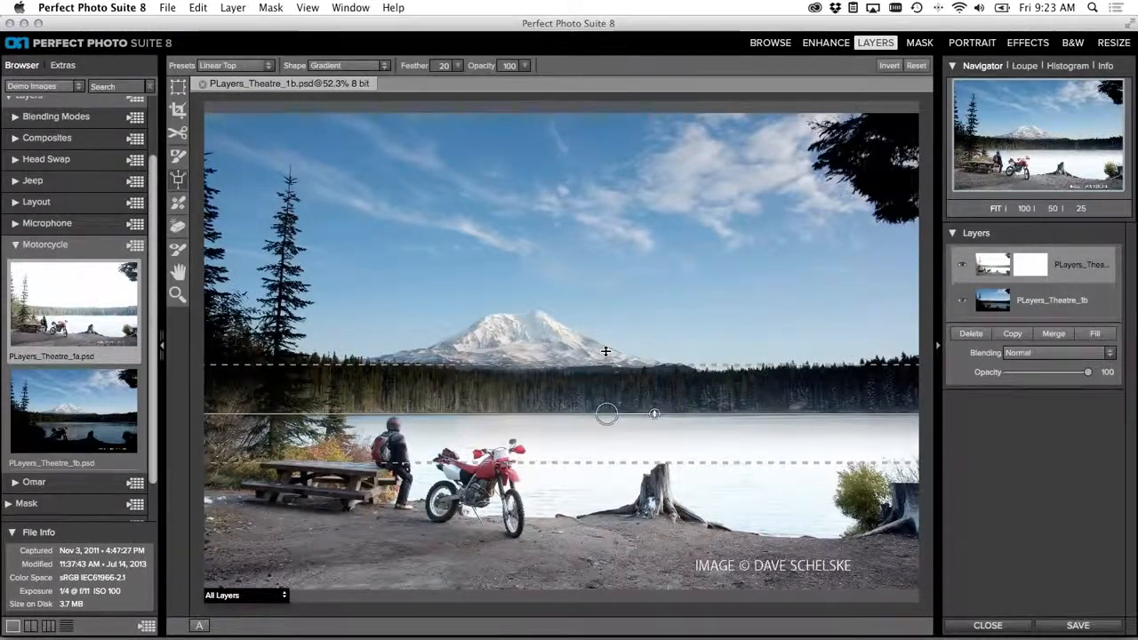
pyautogui.moveTo(605, 364); pyautogui.dragTo(606, 335)
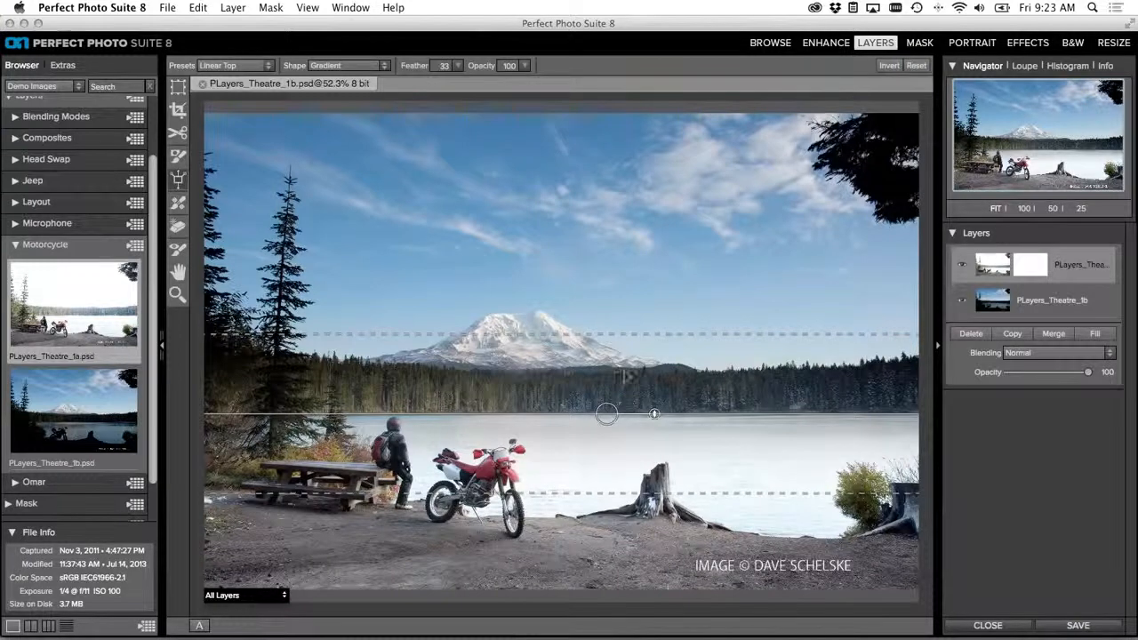
pyautogui.moveTo(606, 414); pyautogui.dragTo(609, 416)
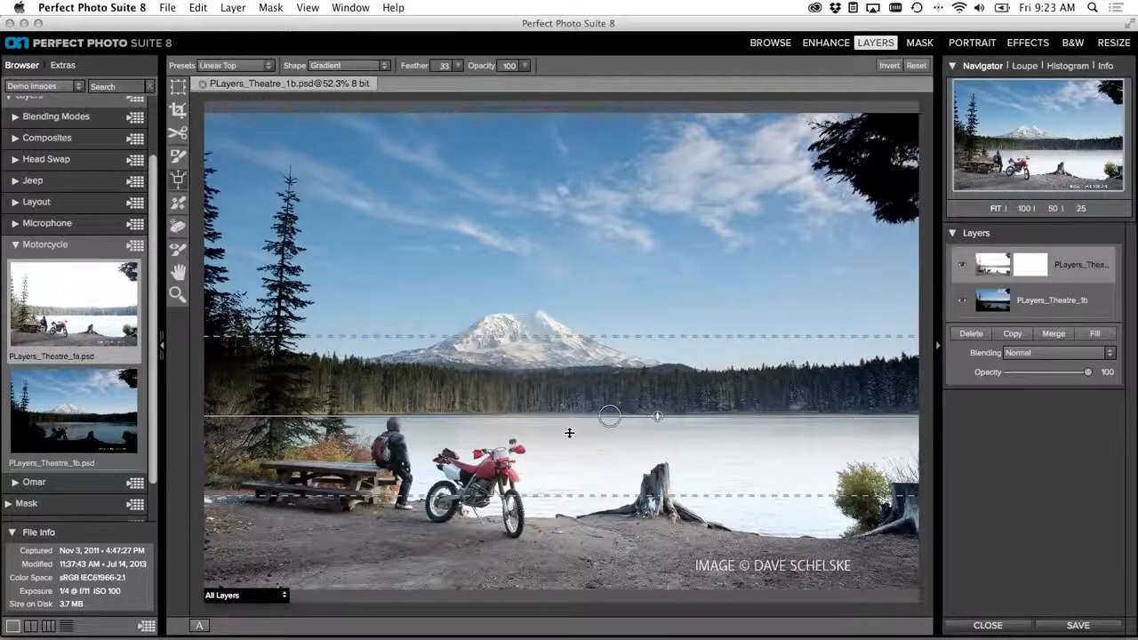
# Step: Paint the rider's head and upper body back into the top layer using a masking brush of size 40 in Paint In mode
pyautogui.click(179, 178)
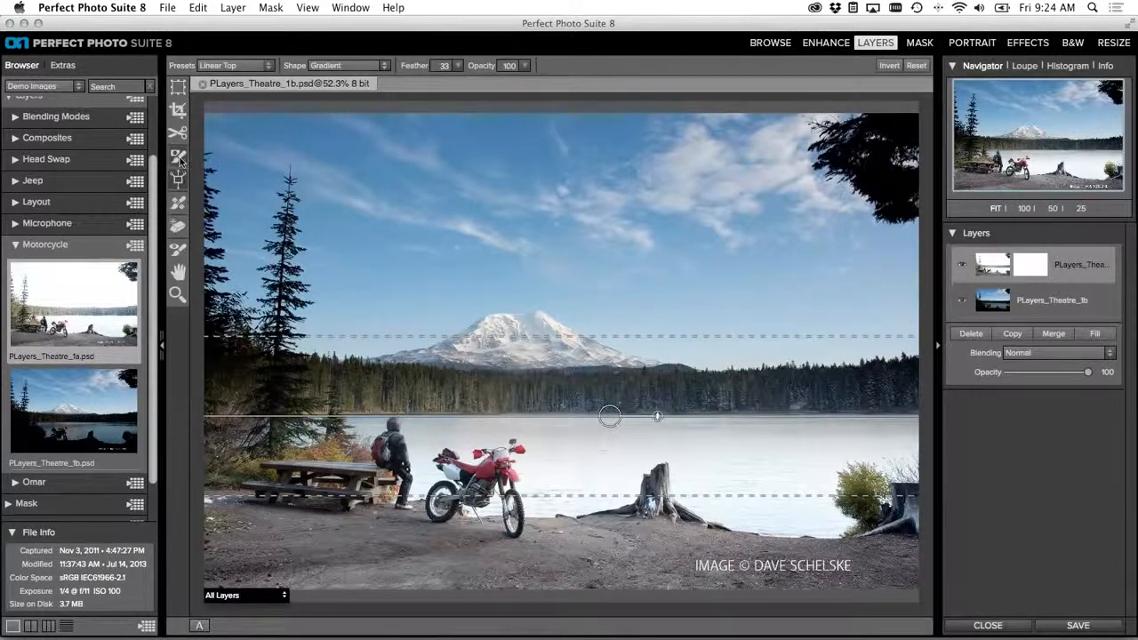
pyautogui.click(493, 65)
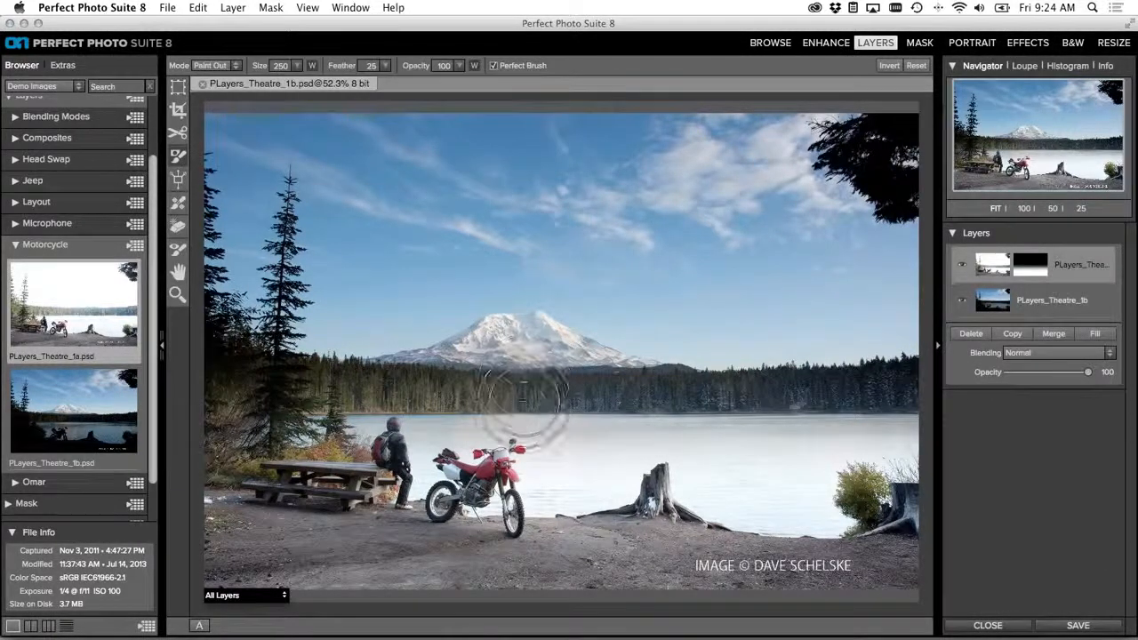
pyautogui.press('[')
pyautogui.press('[')
pyautogui.press('[')
pyautogui.press('[')
pyautogui.press('[')
pyautogui.press('[')
pyautogui.press('[')
pyautogui.press('[')
pyautogui.press('[')
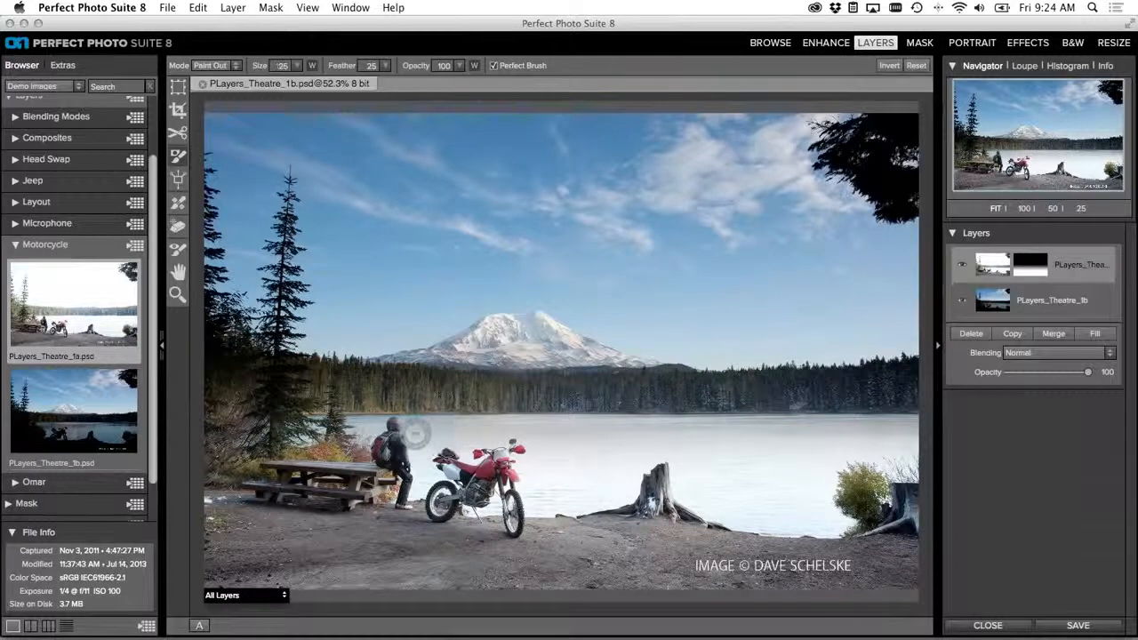
pyautogui.press('x')
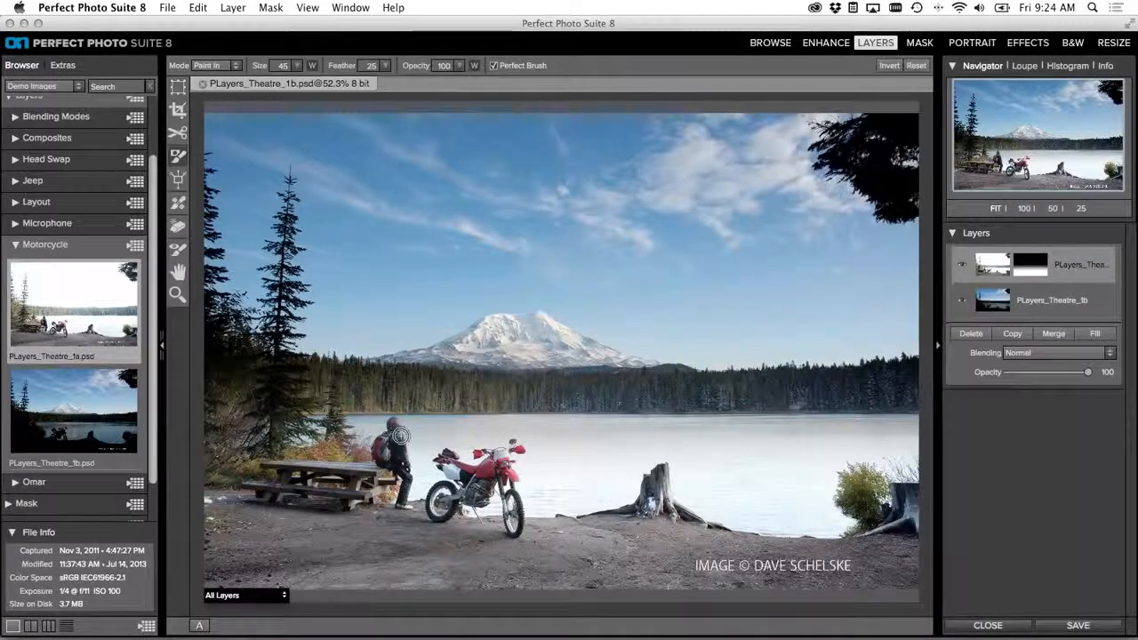
pyautogui.press('[')
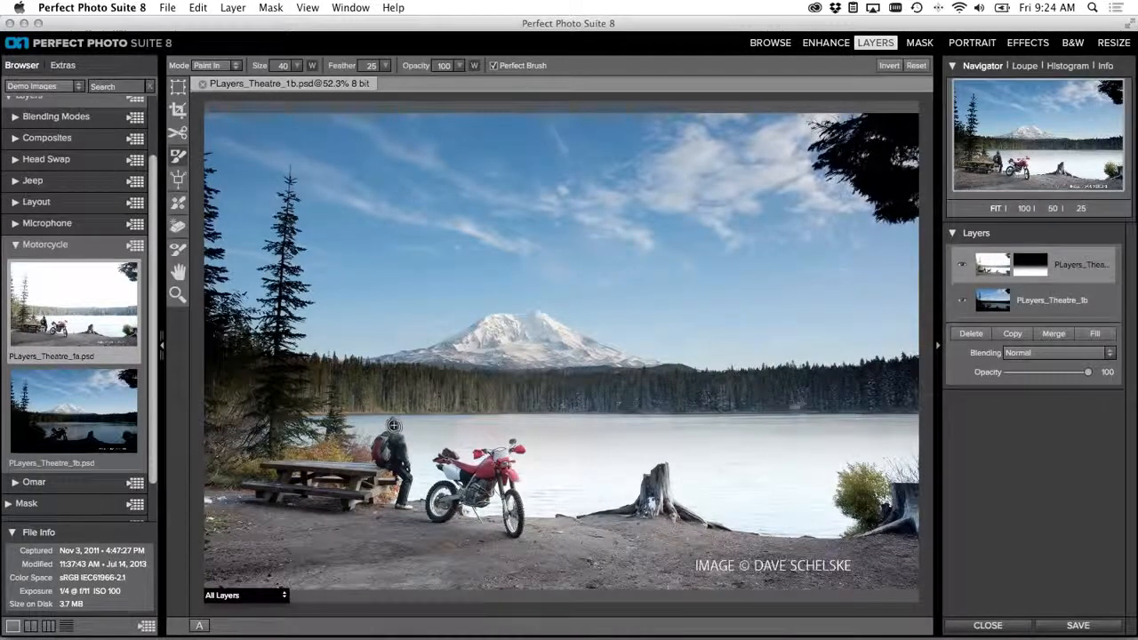
pyautogui.moveTo(394, 423); pyautogui.dragTo(389, 444)
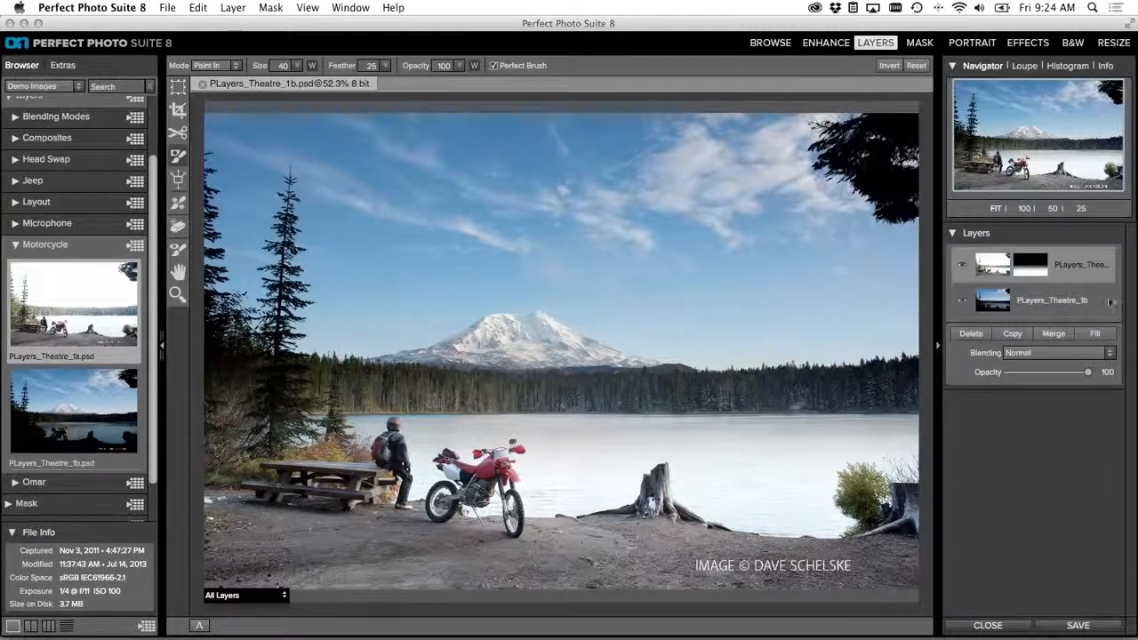
# Step: Merge the two layers and erase the large tree stump at the water's edge with a retouch eraser of size 70
pyautogui.click(1055, 334)
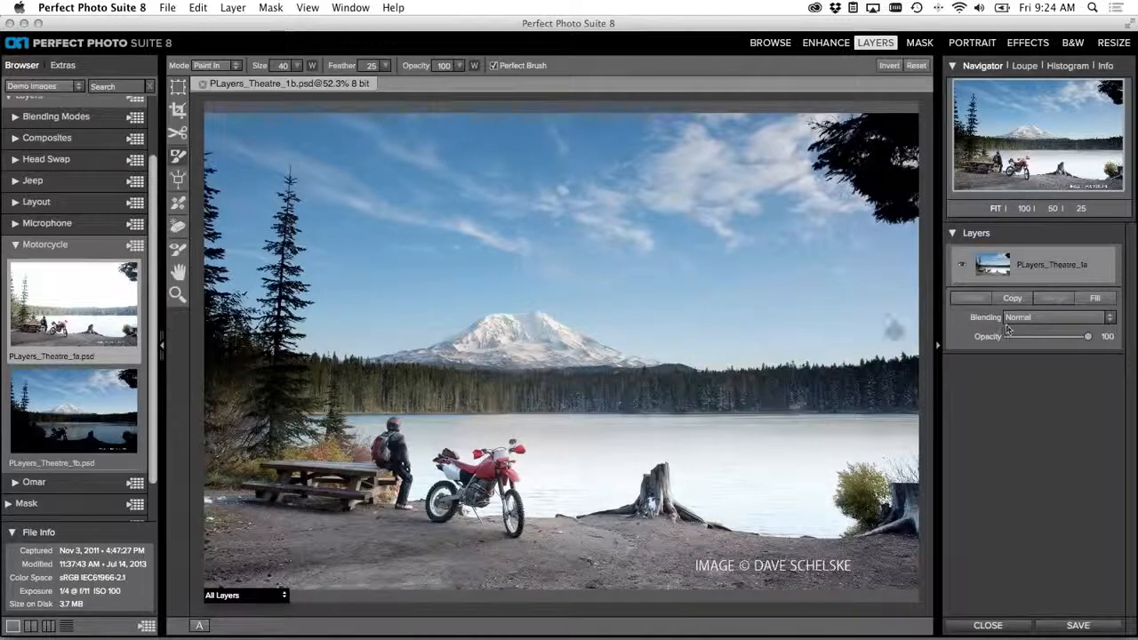
pyautogui.click(178, 226)
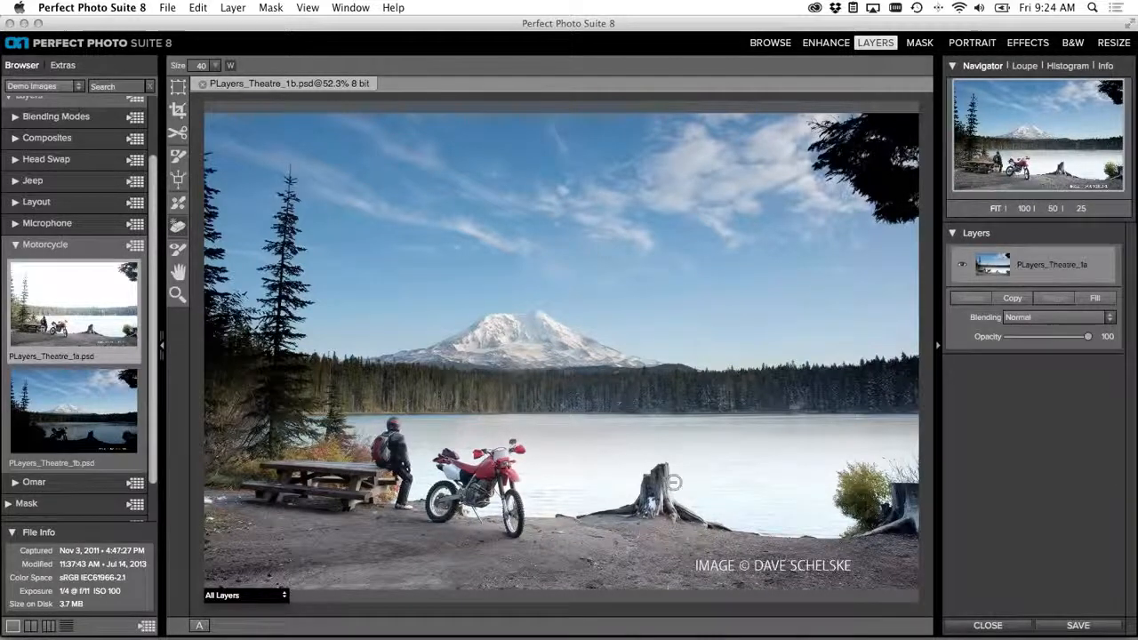
pyautogui.press(']')
pyautogui.press(']')
pyautogui.press(']')
pyautogui.press(']')
pyautogui.press(']')
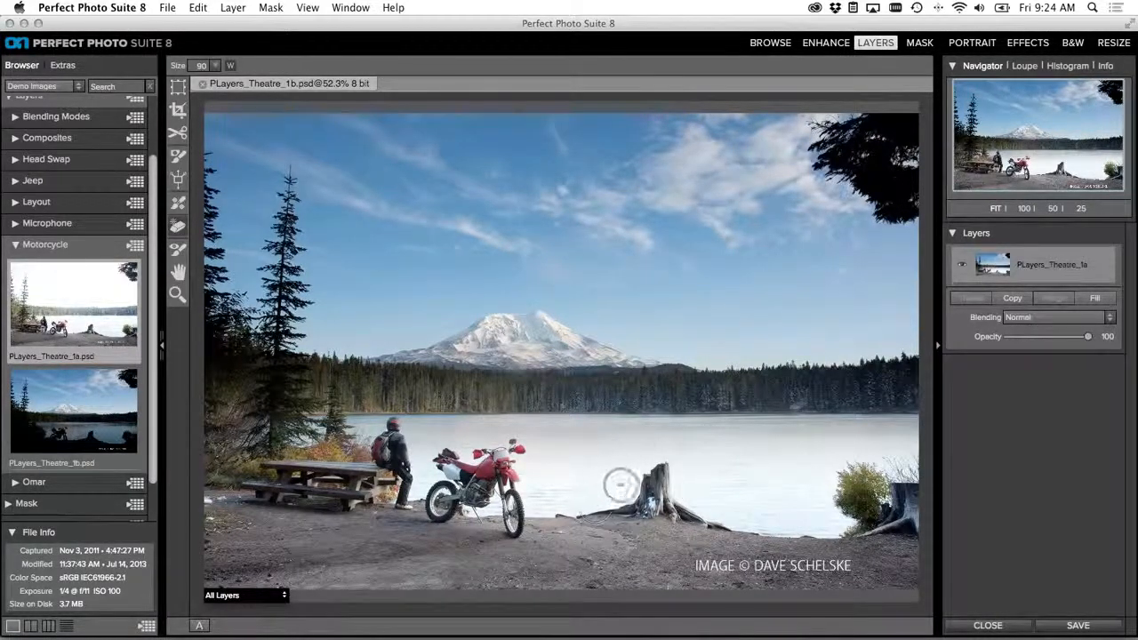
pyautogui.press('[')
pyautogui.press('[')
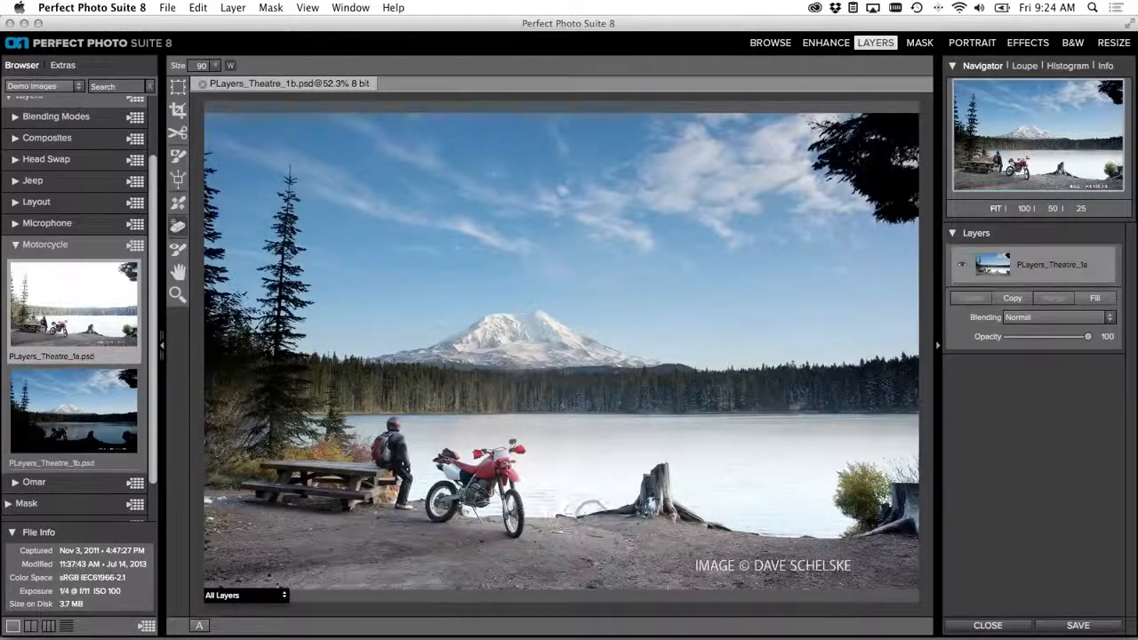
pyautogui.moveTo(586, 518)
pyautogui.mouseDown()
pyautogui.moveTo(636, 500)
pyautogui.moveTo(657, 473)
pyautogui.moveTo(676, 513)
pyautogui.moveTo(722, 520)
pyautogui.moveTo(628, 514)
pyautogui.moveTo(657, 501)
pyautogui.moveTo(614, 519)
pyautogui.mouseUp()
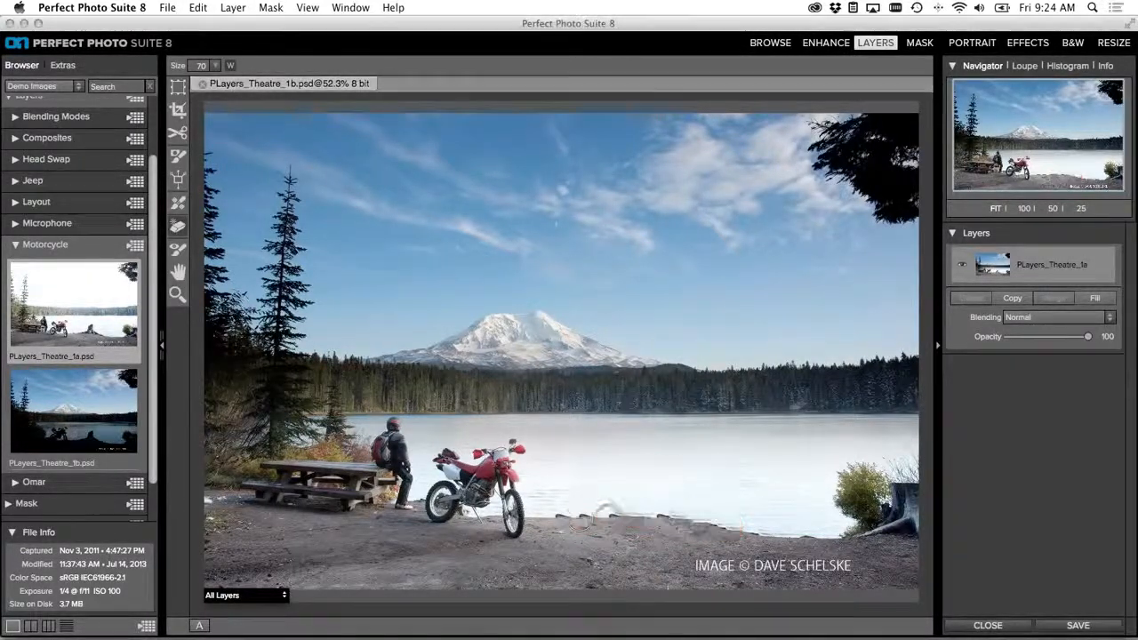
# Step: Clean up the remnants along the shoreline where the stump stood, using an eraser size of 50
pyautogui.press('[')
pyautogui.press('[')
pyautogui.press('[')
pyautogui.press('[')
pyautogui.press('[')
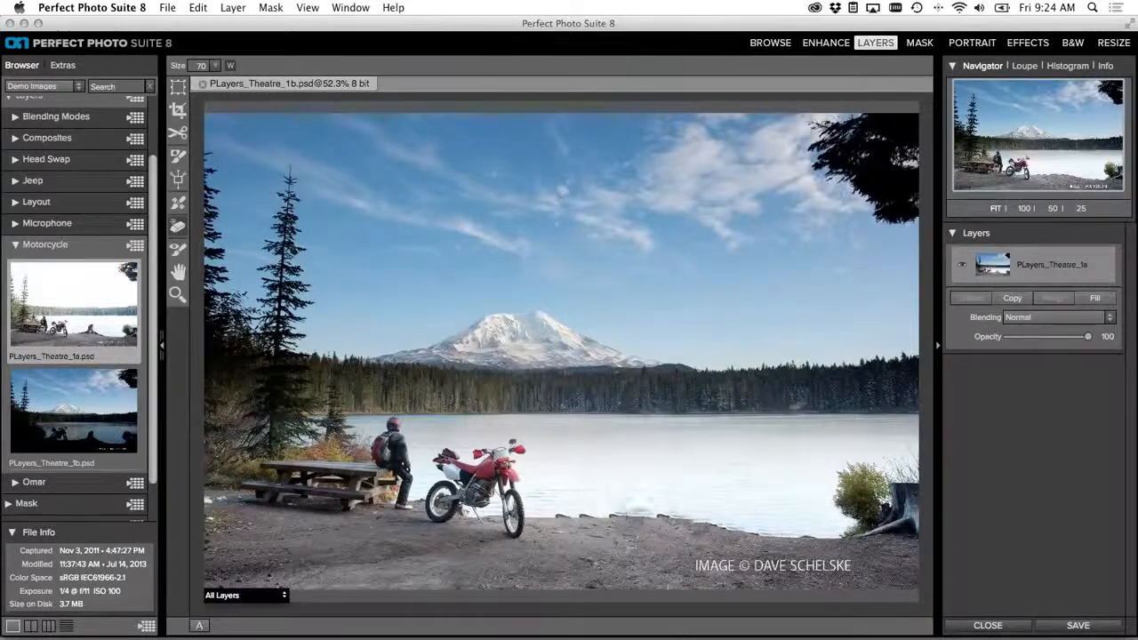
pyautogui.press('[')
pyautogui.click(663, 516)
pyautogui.moveTo(658, 517); pyautogui.dragTo(548, 518)
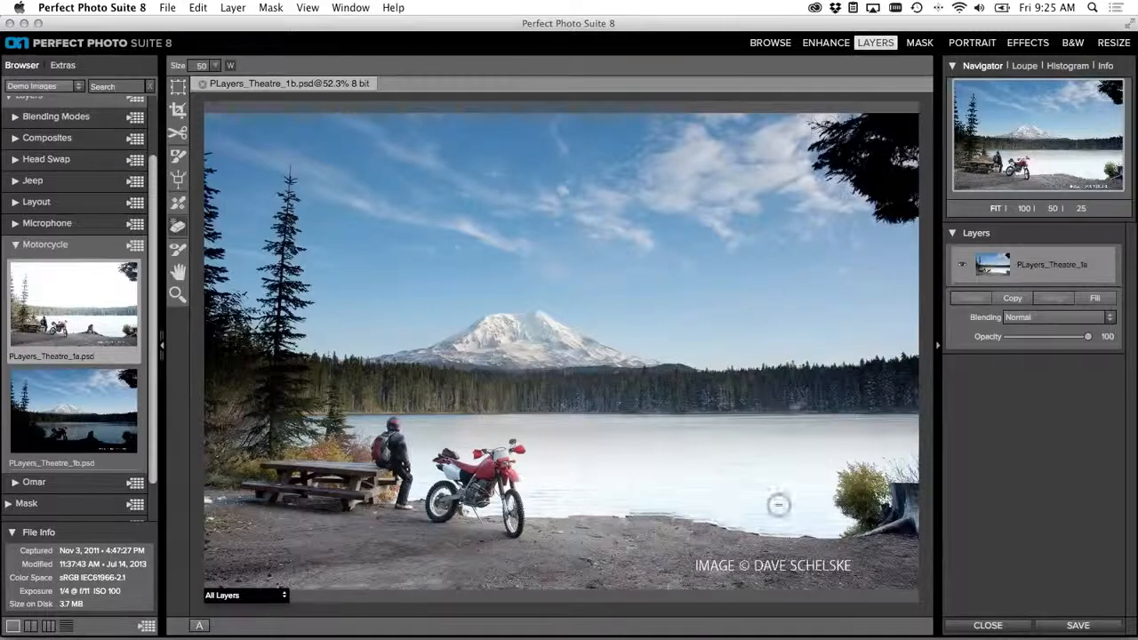
# Step: Set the eraser size to 100 and remove the yellow-green bush and the stump beside it on the shore
pyautogui.press(']')
pyautogui.press(']')
pyautogui.press(']')
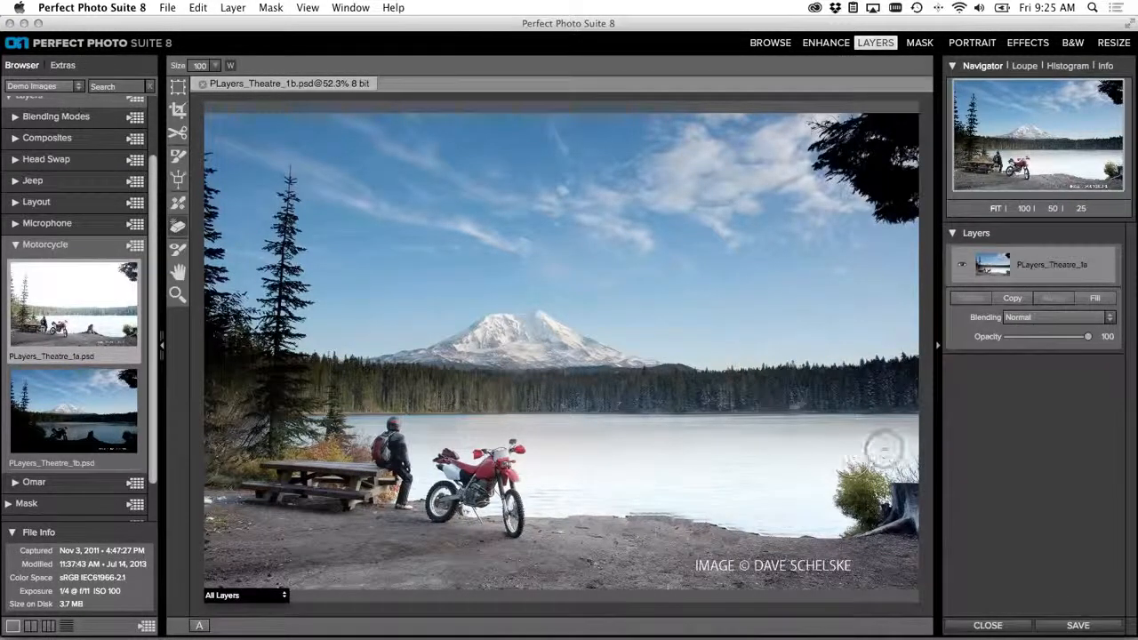
pyautogui.moveTo(884, 447)
pyautogui.mouseDown()
pyautogui.moveTo(902, 457)
pyautogui.moveTo(853, 471)
pyautogui.moveTo(843, 498)
pyautogui.moveTo(855, 531)
pyautogui.moveTo(903, 524)
pyautogui.moveTo(894, 489)
pyautogui.mouseUp()
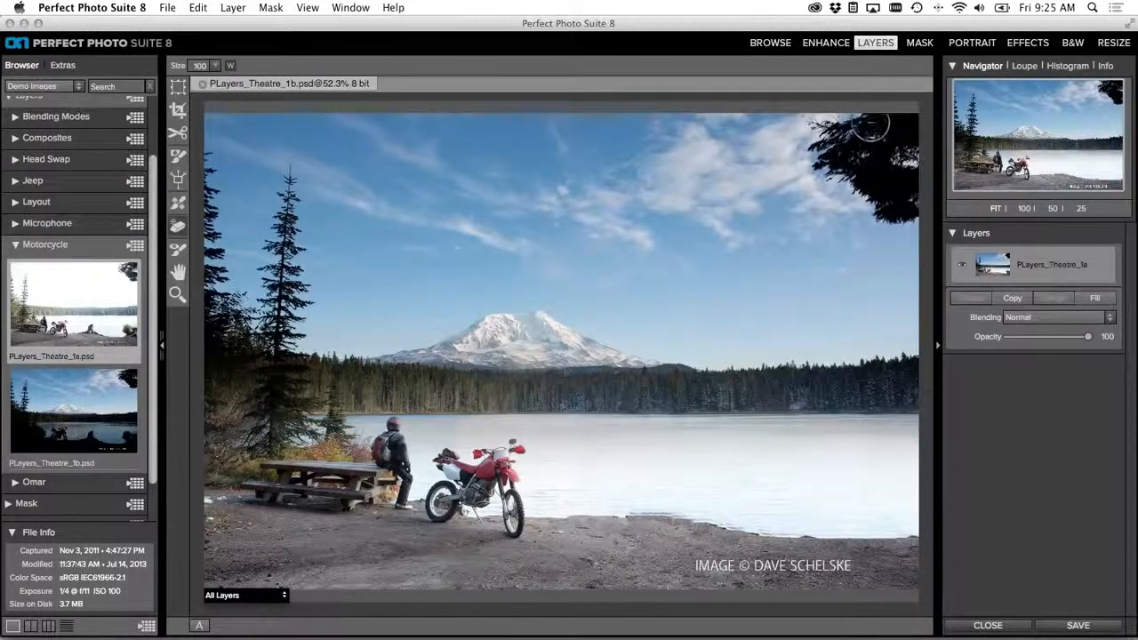
# Step: Erase the dark overhanging tree branches from the cloudy corner of the sky and touch up the remaining spots
pyautogui.moveTo(867, 120)
pyautogui.mouseDown()
pyautogui.moveTo(825, 126)
pyautogui.moveTo(819, 145)
pyautogui.moveTo(834, 178)
pyautogui.moveTo(902, 216)
pyautogui.moveTo(903, 132)
pyautogui.moveTo(845, 125)
pyautogui.moveTo(856, 155)
pyautogui.moveTo(897, 195)
pyautogui.moveTo(860, 141)
pyautogui.moveTo(889, 152)
pyautogui.mouseUp()
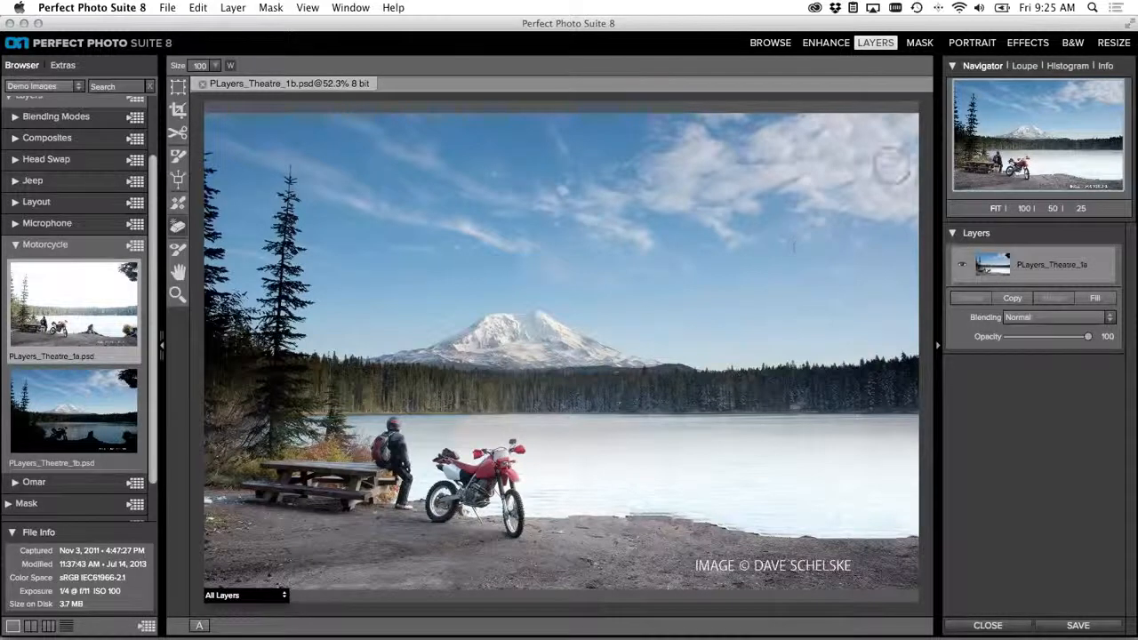
pyautogui.click(901, 140)
pyautogui.click(840, 186)
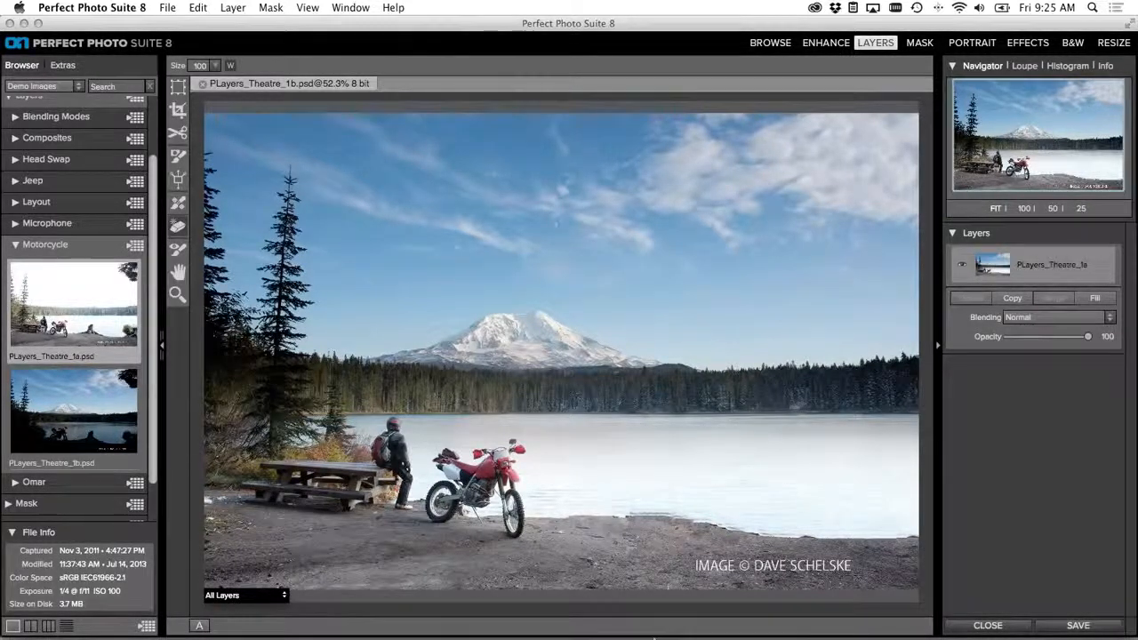
# Step: Close PLayers_Theatre_1b.psd without saving the changes and switch to Keynote
pyautogui.click(991, 625)
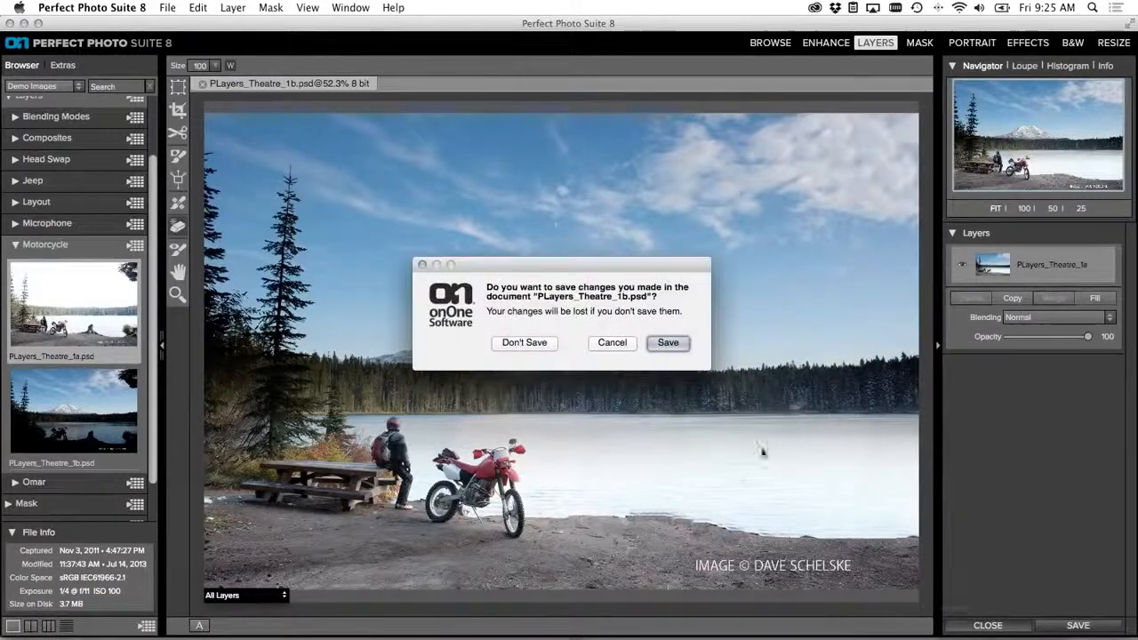
pyautogui.click(525, 343)
pyautogui.moveTo(668, 634)
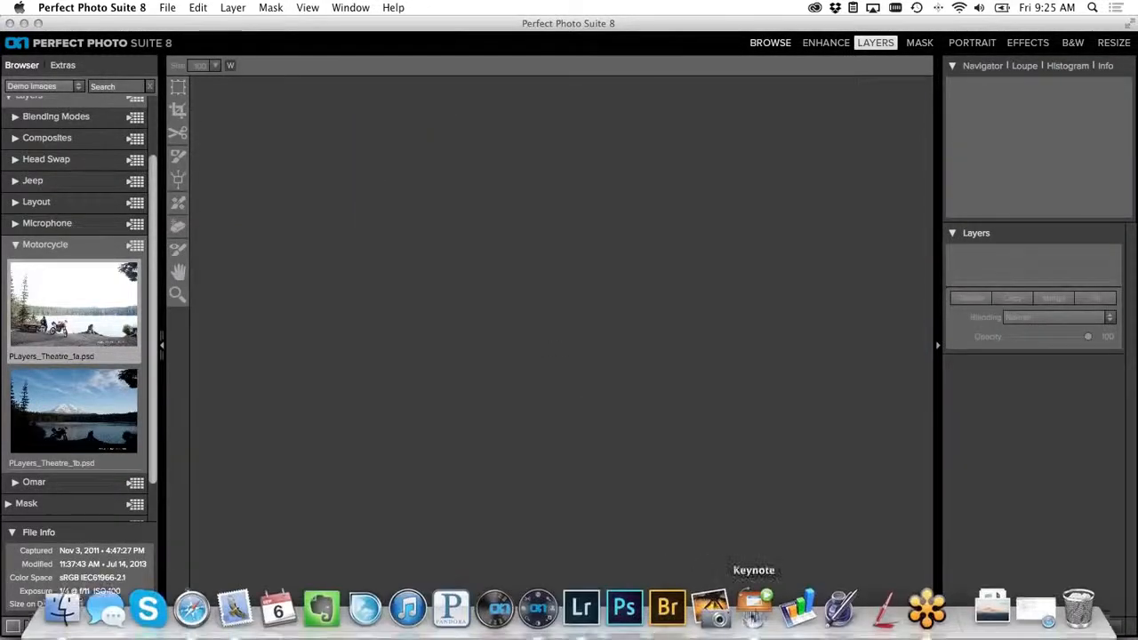
pyautogui.click(754, 610)
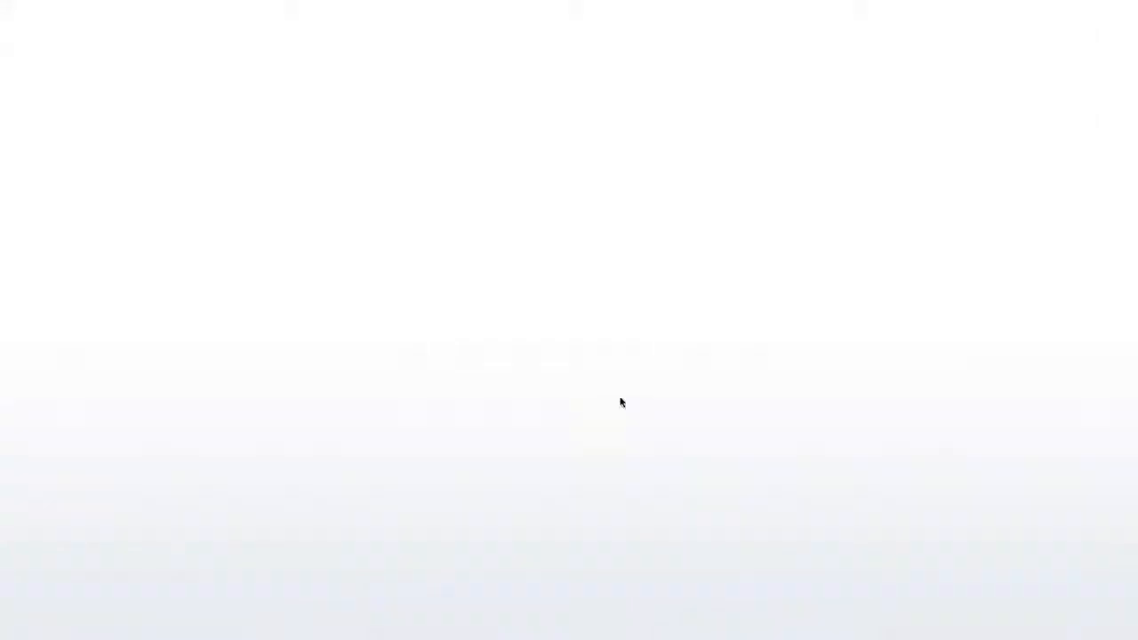
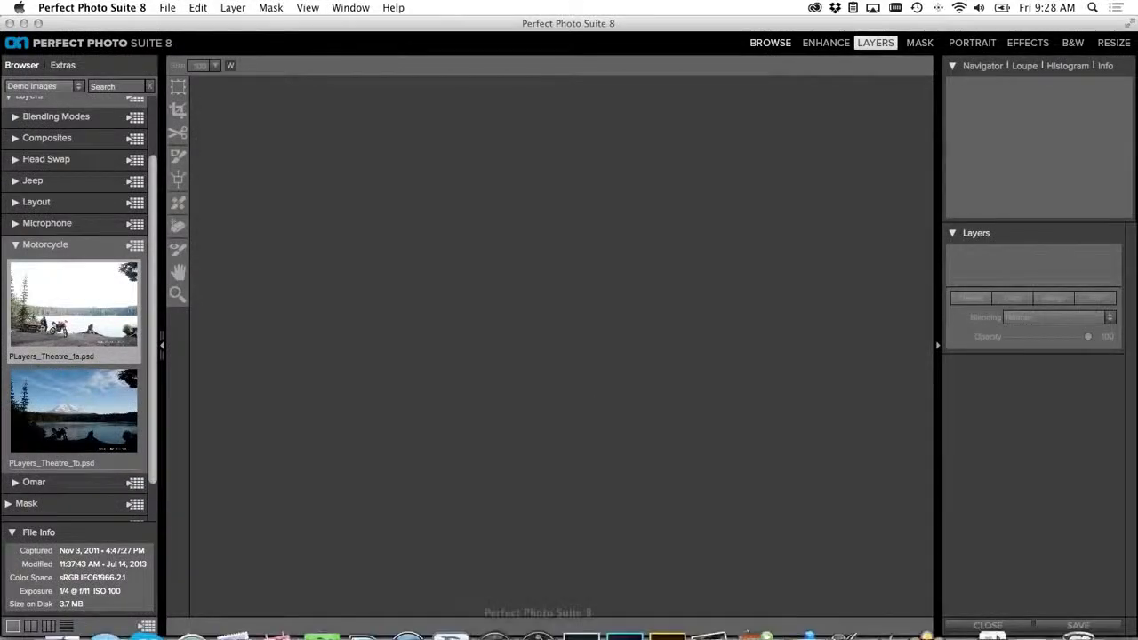
# Step: Switch to Lightroom, select Grand Central.psd in the Effects folder and send it to the Perfect Effects 8 plug-in
pyautogui.moveTo(551, 629)
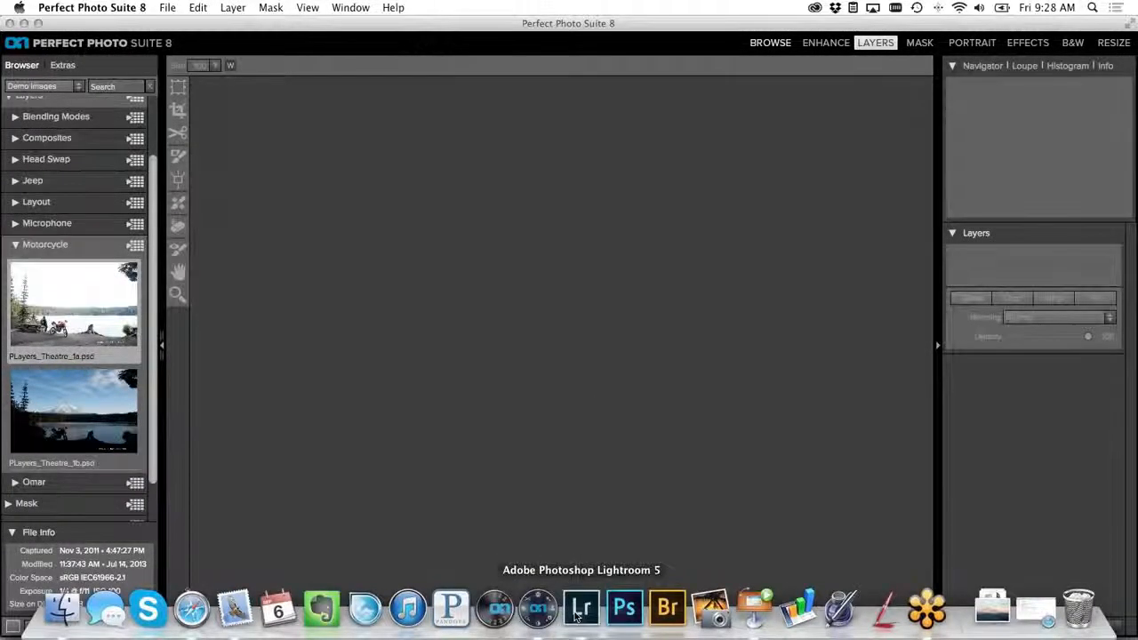
pyautogui.click(581, 610)
pyautogui.click(586, 448)
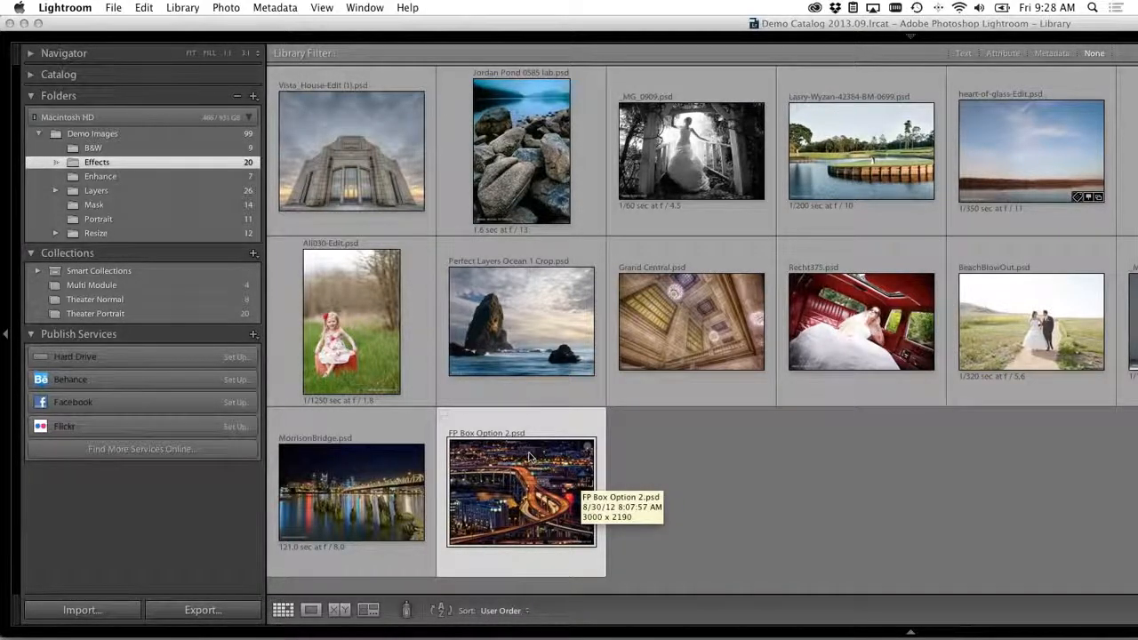
pyautogui.click(657, 303)
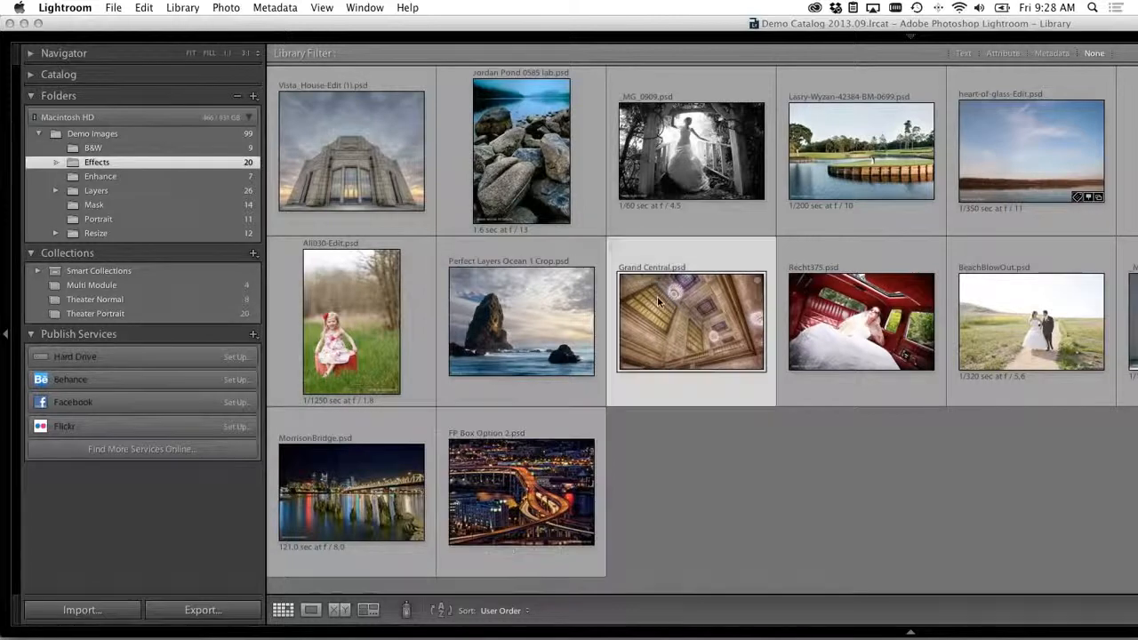
pyautogui.click(115, 7)
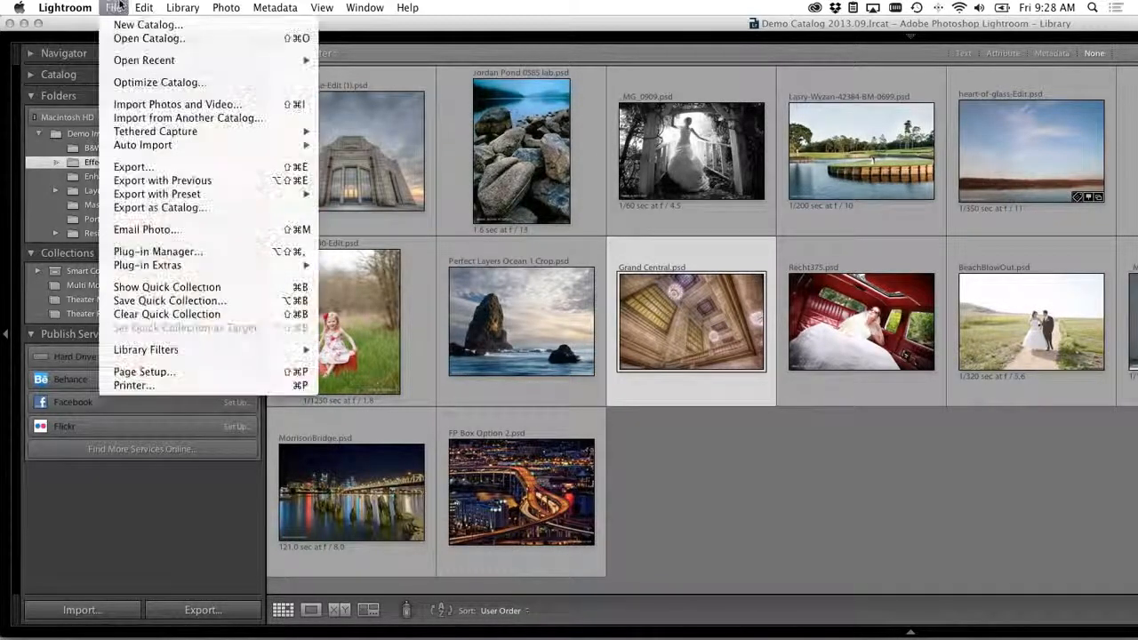
pyautogui.moveTo(147, 263)
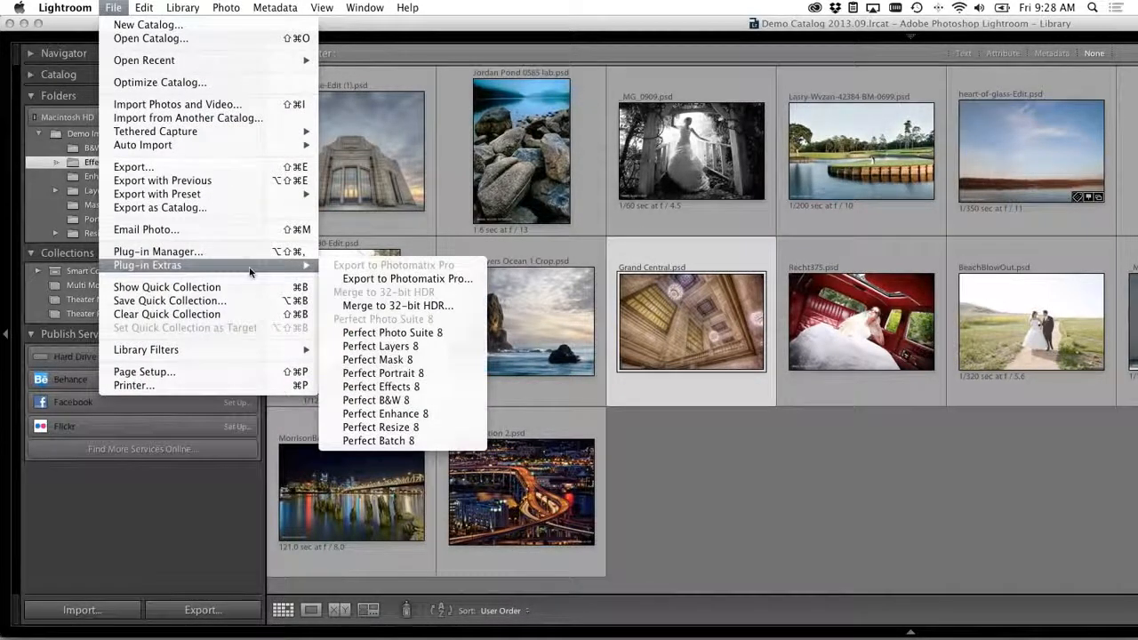
pyautogui.click(400, 389)
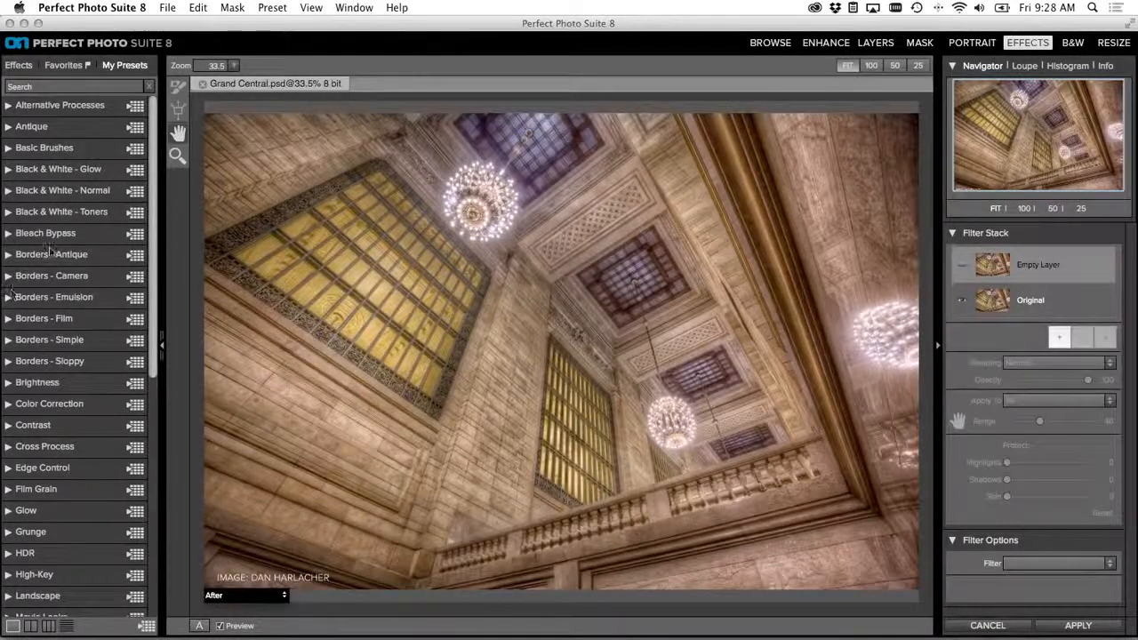
# Step: Look through the My Presets categories and switch the preset browser to the Effects categories
pyautogui.scroll(-5, 64, 182)
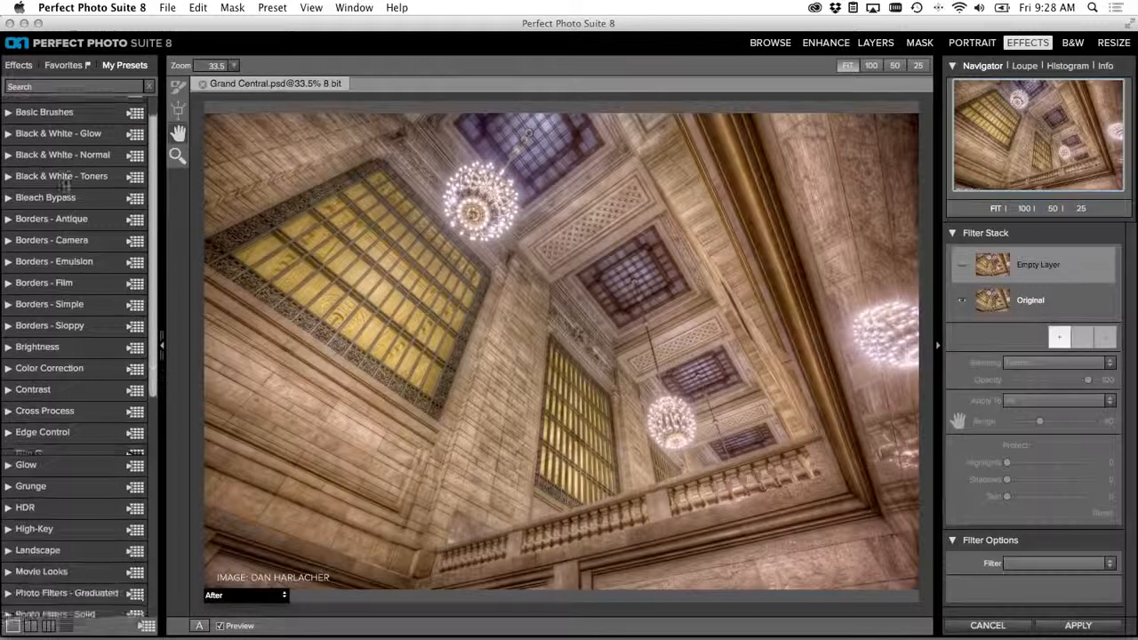
pyautogui.scroll(5, 64, 182)
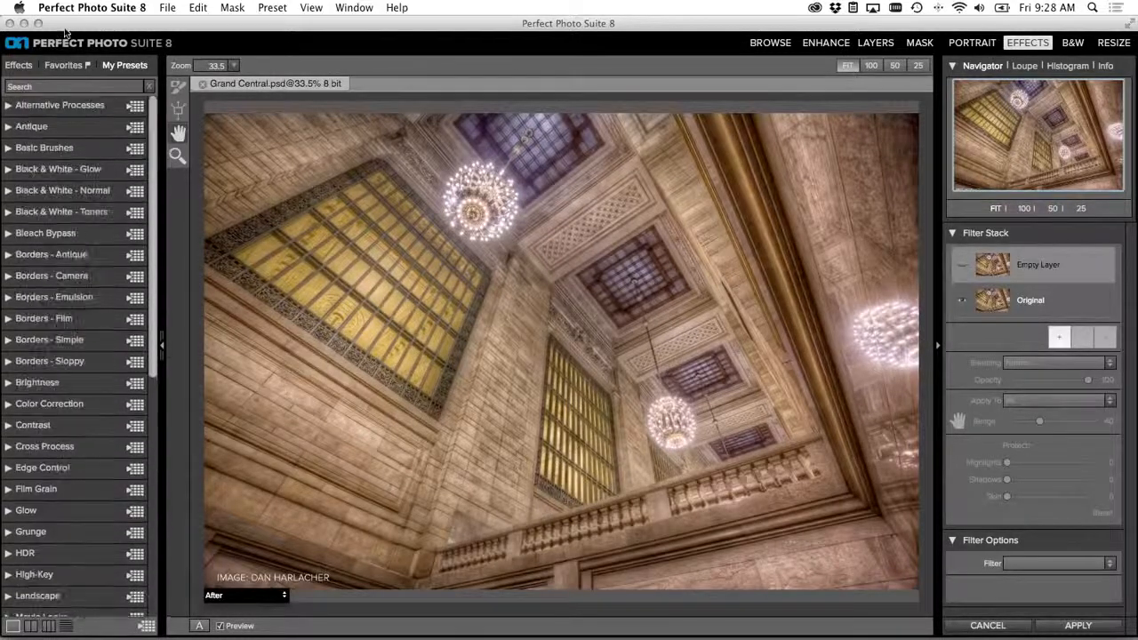
pyautogui.click(34, 65)
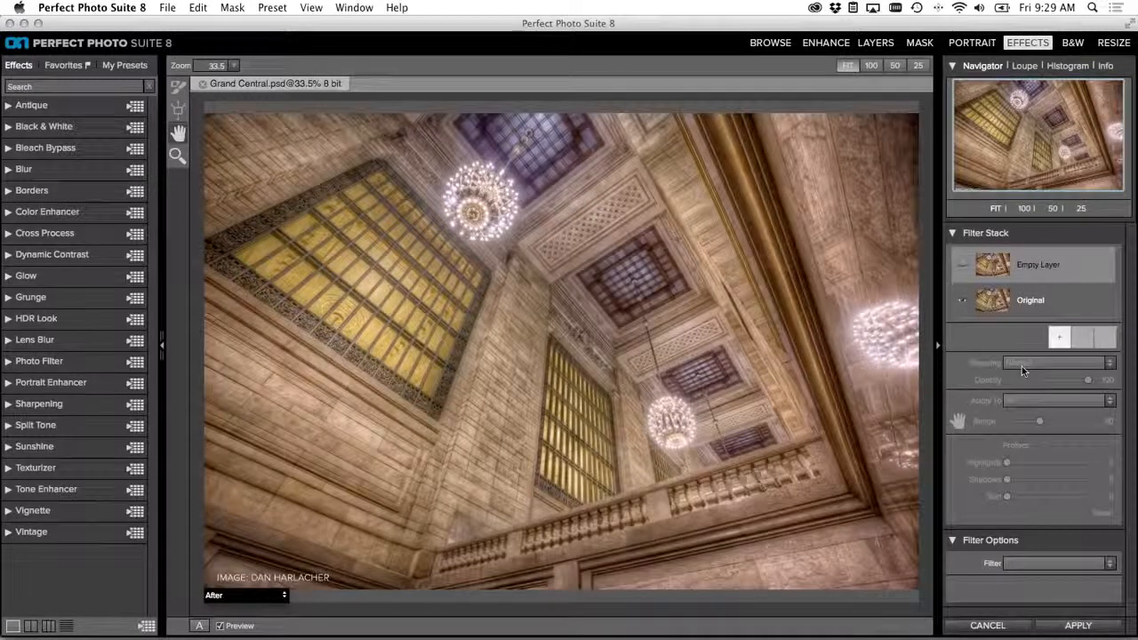
# Step: Add a Dynamic Contrast filter with Large contrast at 46, Small at 28 and Micro at 54, checking the detail at 100% zoom
pyautogui.click(1080, 562)
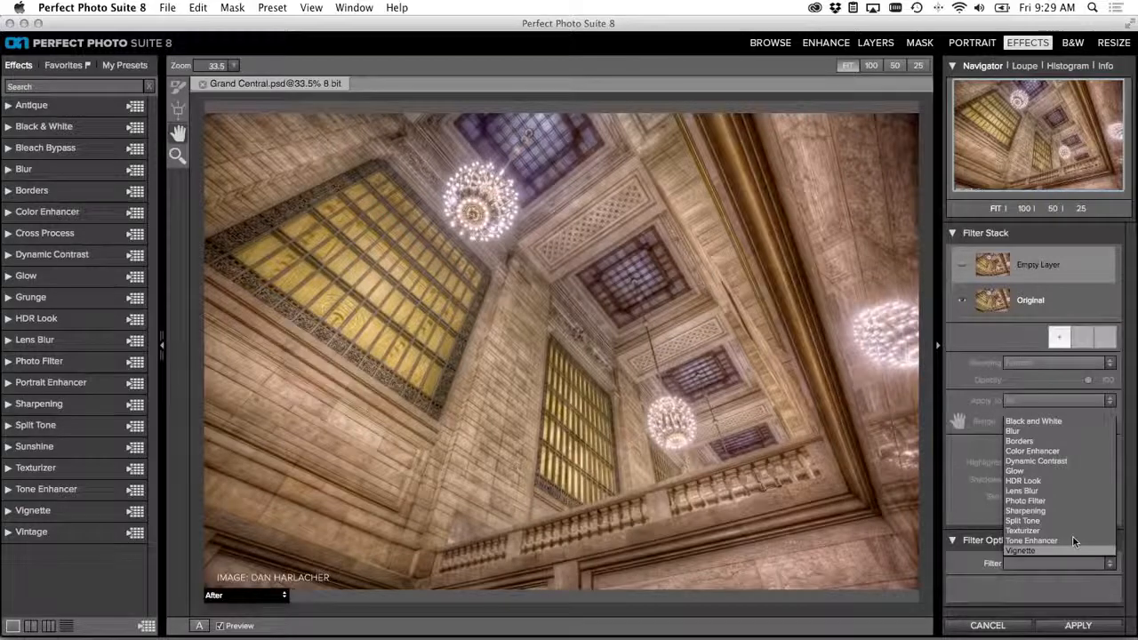
pyautogui.click(1073, 539)
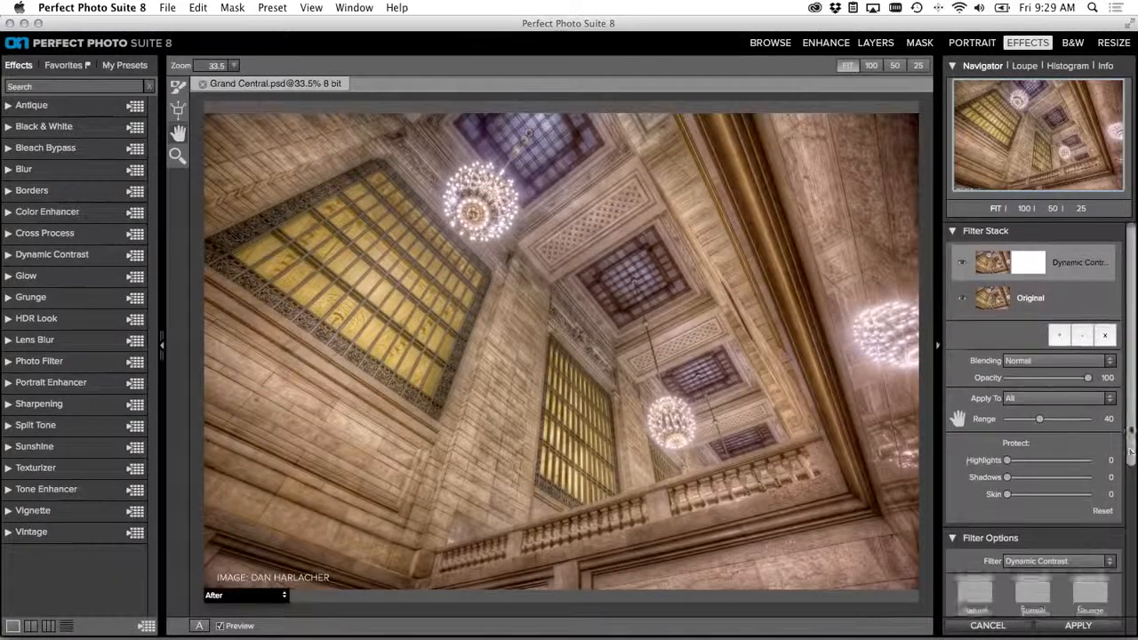
pyautogui.moveTo(1130, 452); pyautogui.dragTo(1126, 557)
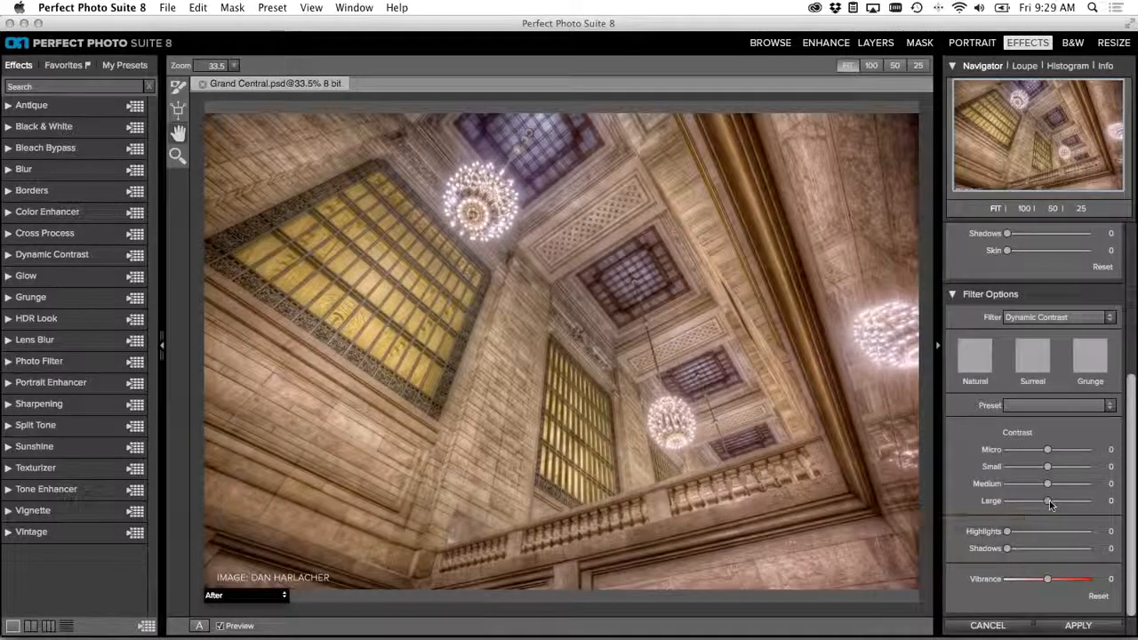
pyautogui.moveTo(1050, 501); pyautogui.dragTo(1066, 501)
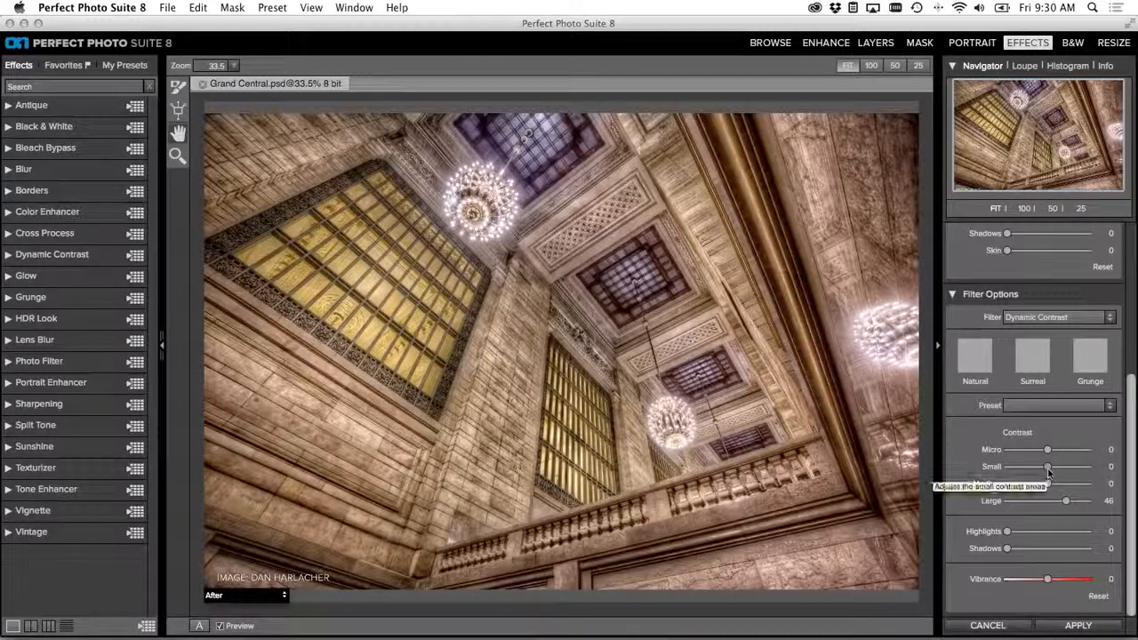
pyautogui.moveTo(1048, 471); pyautogui.dragTo(1057, 464)
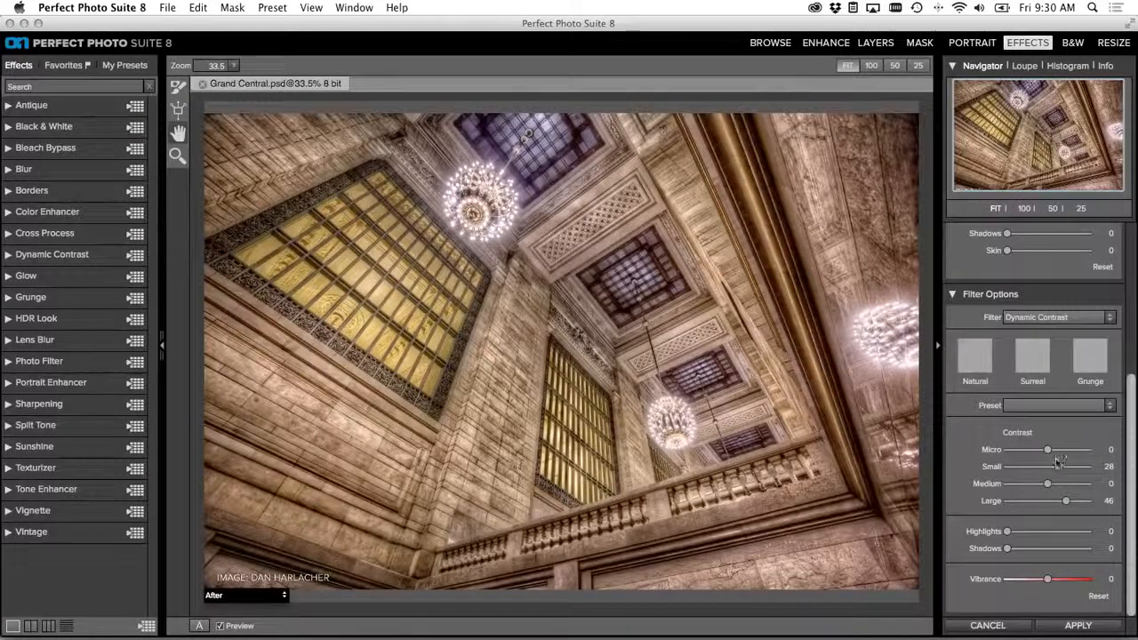
pyautogui.click(1025, 208)
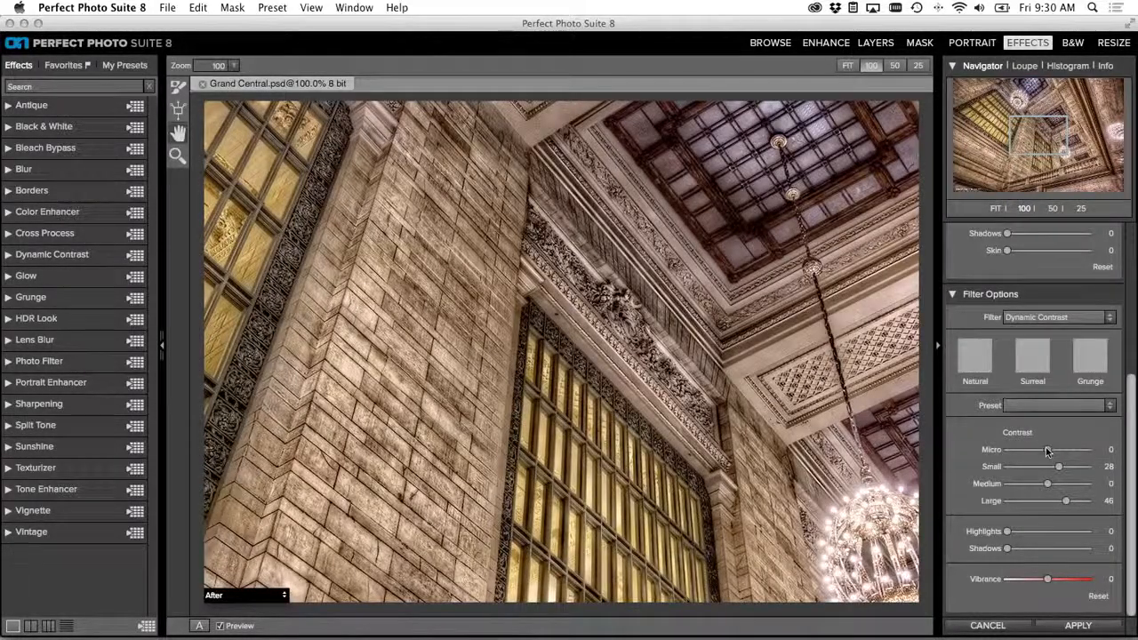
pyautogui.moveTo(1047, 451); pyautogui.dragTo(1072, 450)
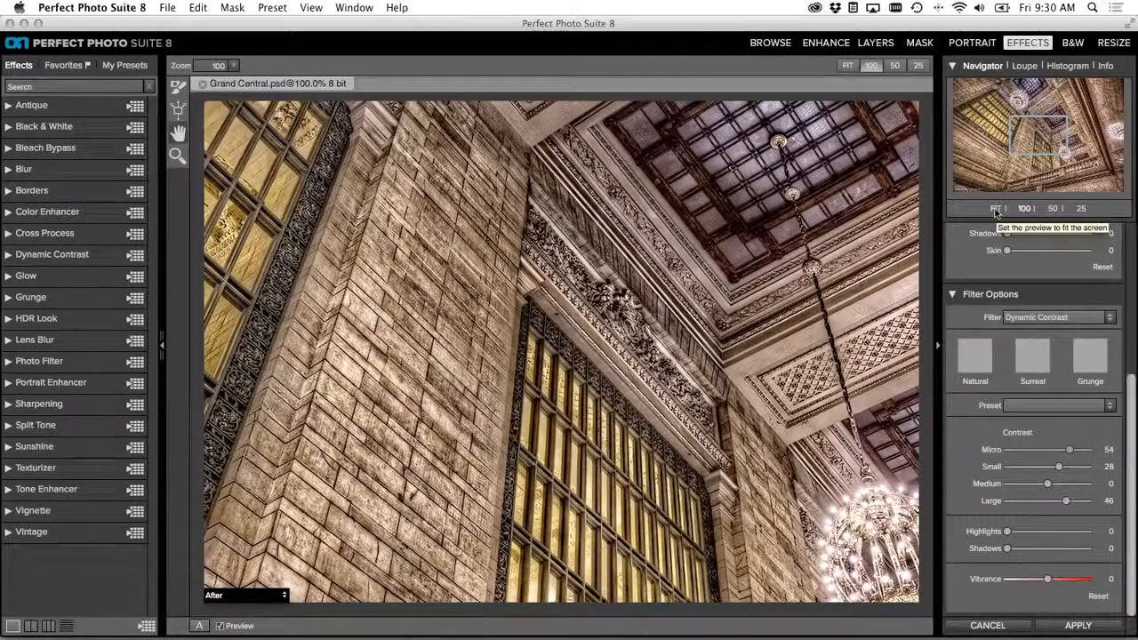
pyautogui.click(995, 210)
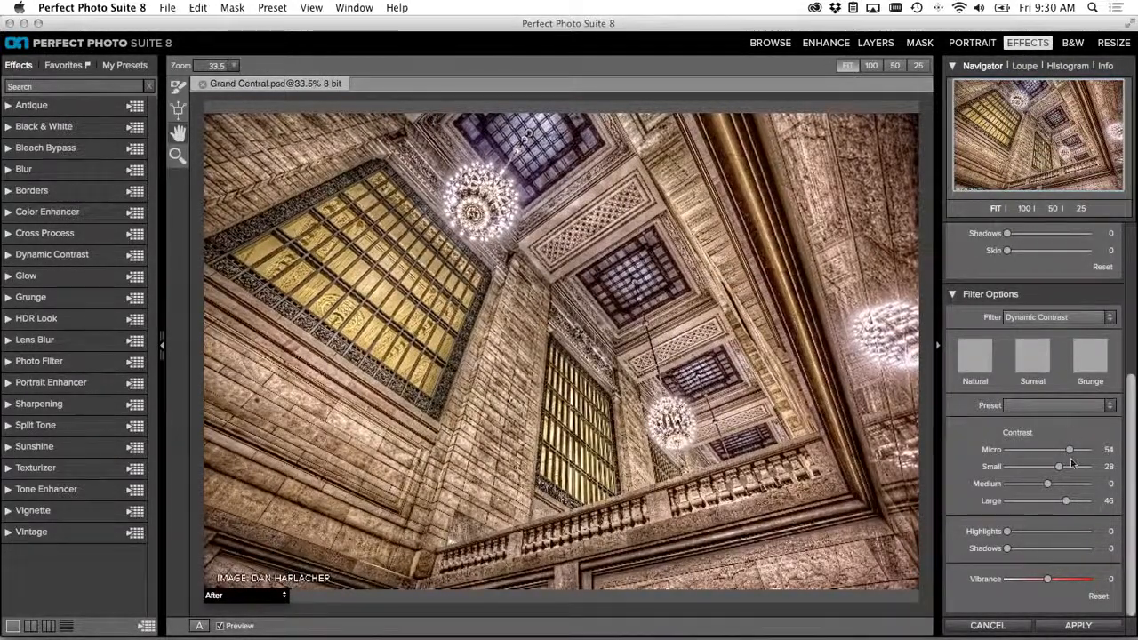
# Step: Compare the photo with and without the Dynamic Contrast filter, and set its Shadows to 8 and Vibrance to 19
pyautogui.click(221, 626)
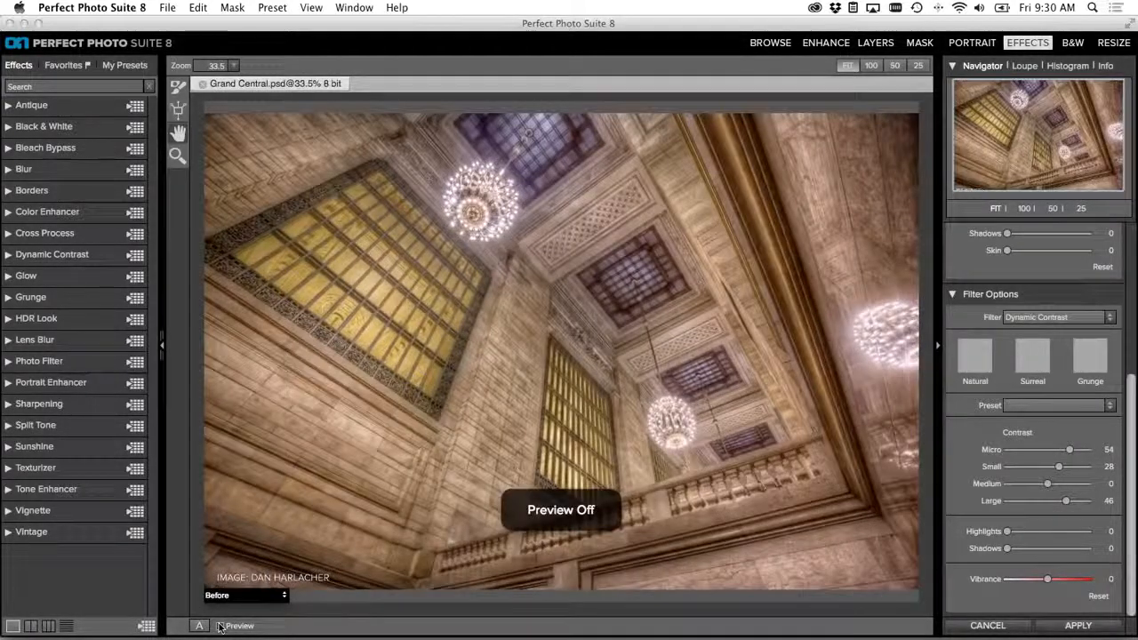
pyautogui.click(220, 626)
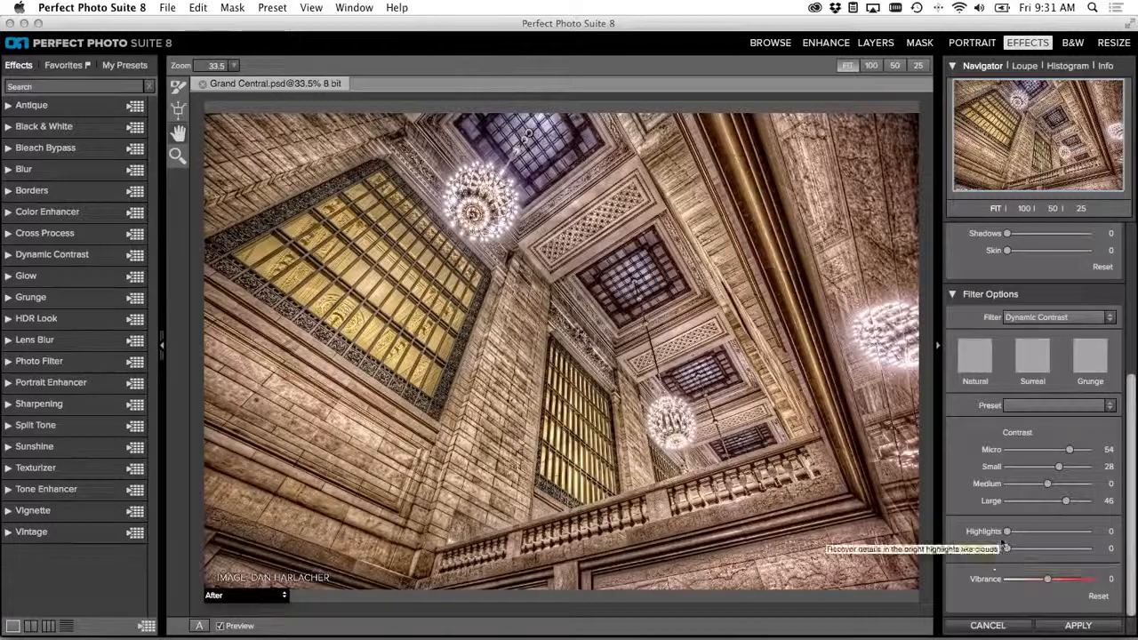
pyautogui.moveTo(1007, 549); pyautogui.dragTo(1011, 550)
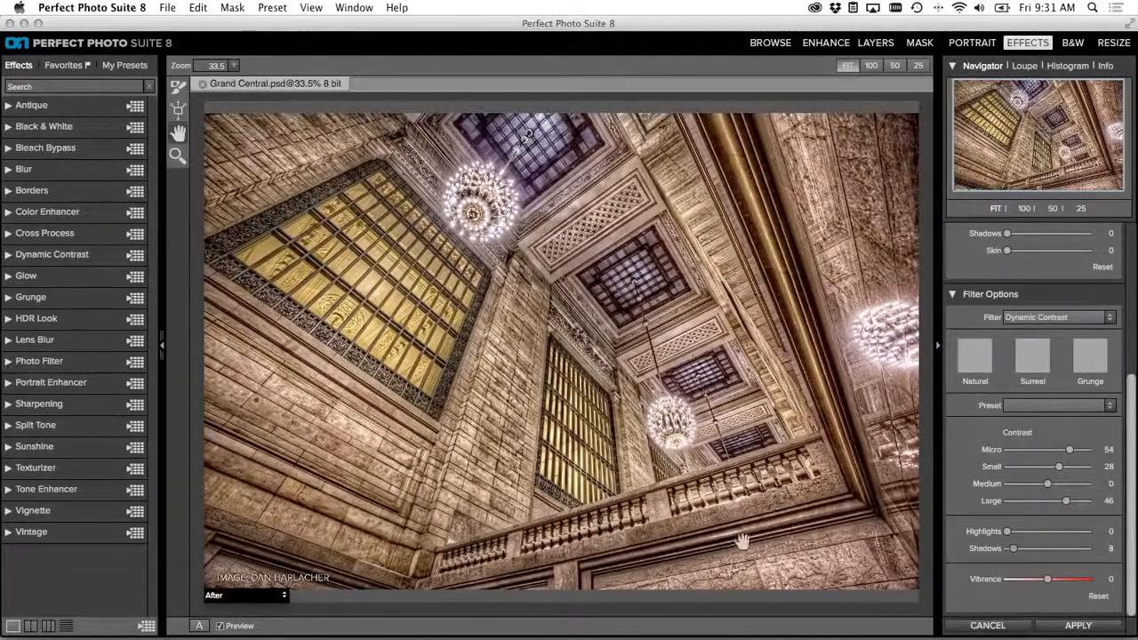
pyautogui.moveTo(1047, 580); pyautogui.dragTo(1055, 582)
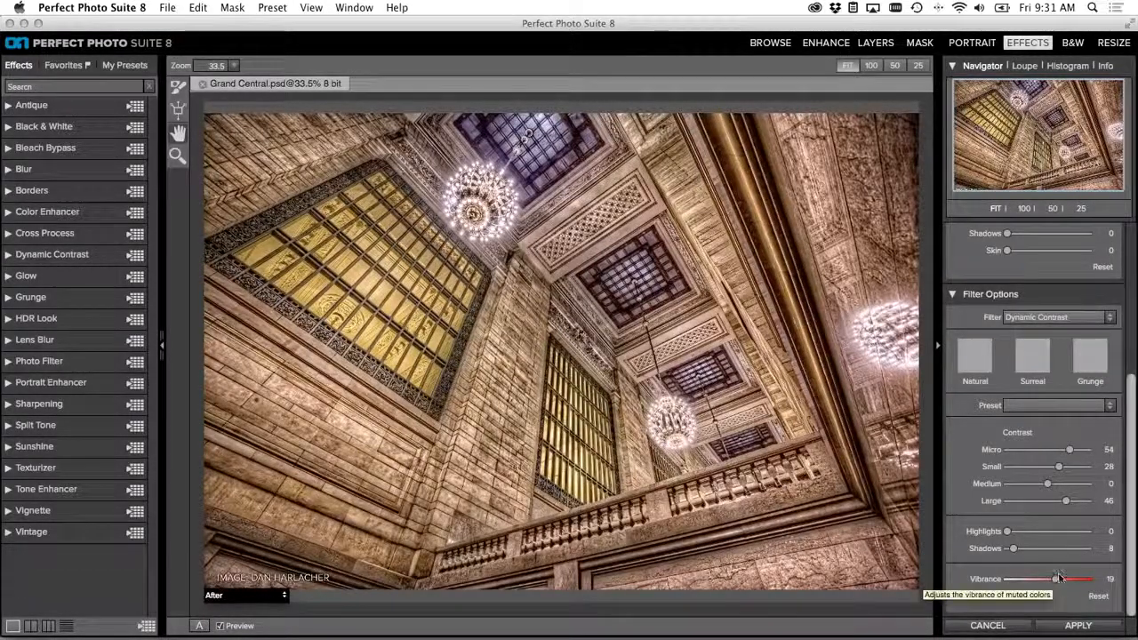
# Step: Add a new layer to the filter stack above Dynamic Contrast and give it the Vignette filter
pyautogui.moveTo(1130, 513); pyautogui.dragTo(1127, 356)
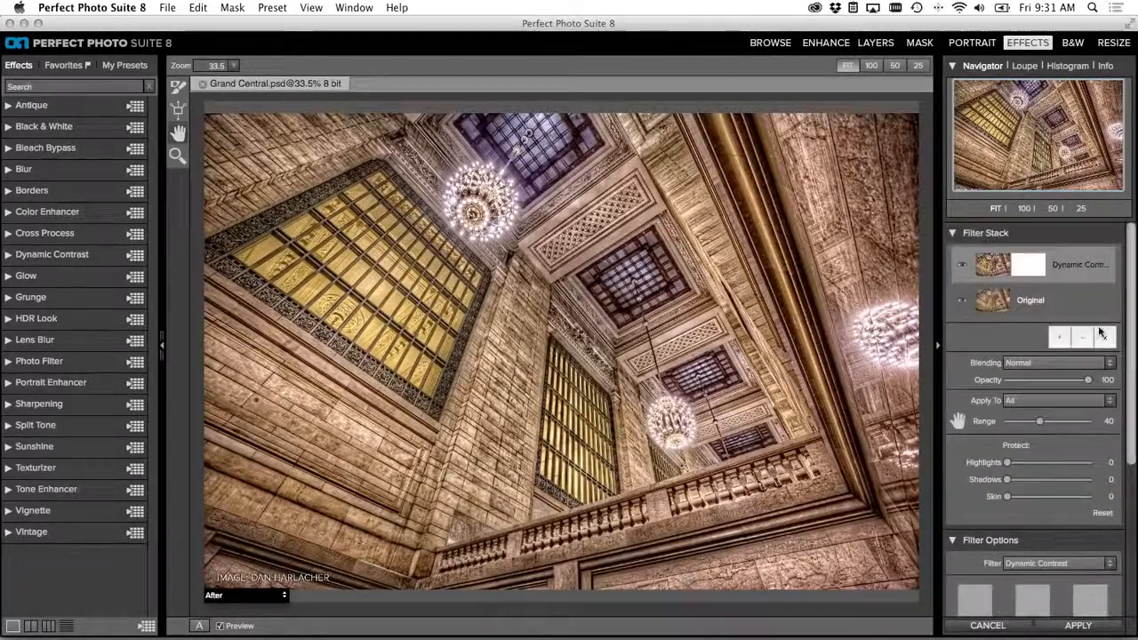
pyautogui.click(1060, 338)
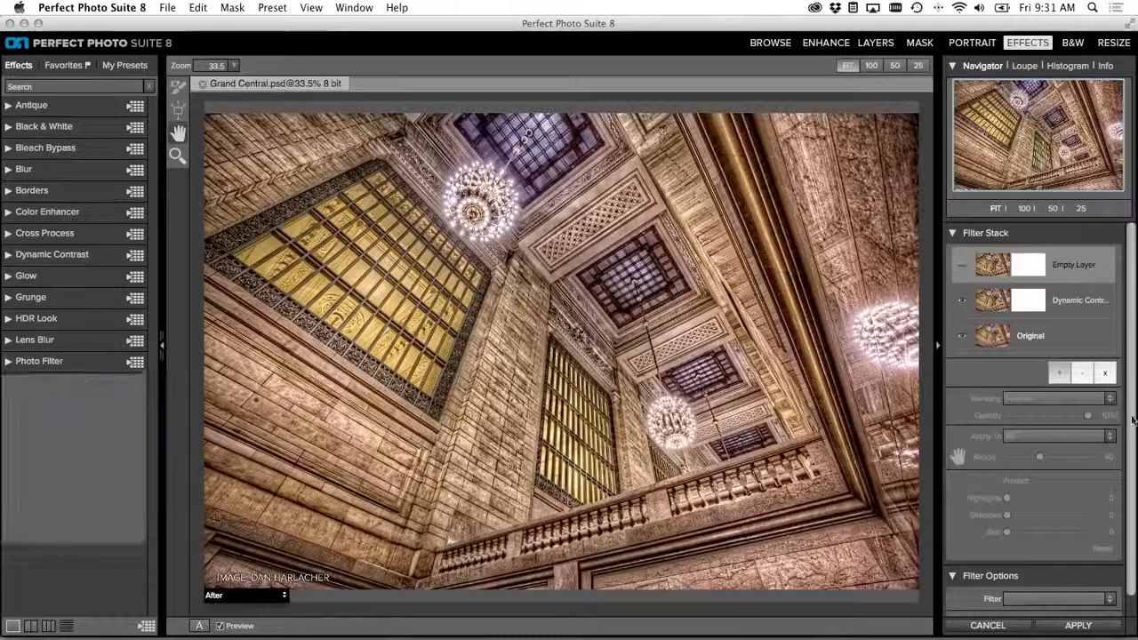
pyautogui.scroll(-1, 1111, 498)
pyautogui.click(1102, 577)
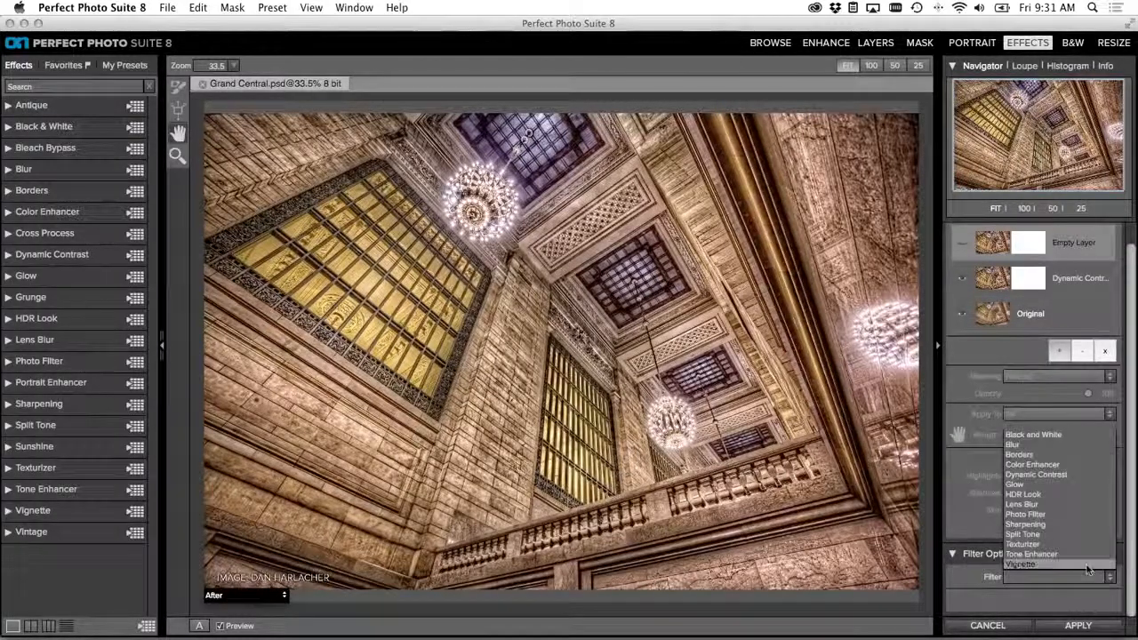
pyautogui.click(1022, 549)
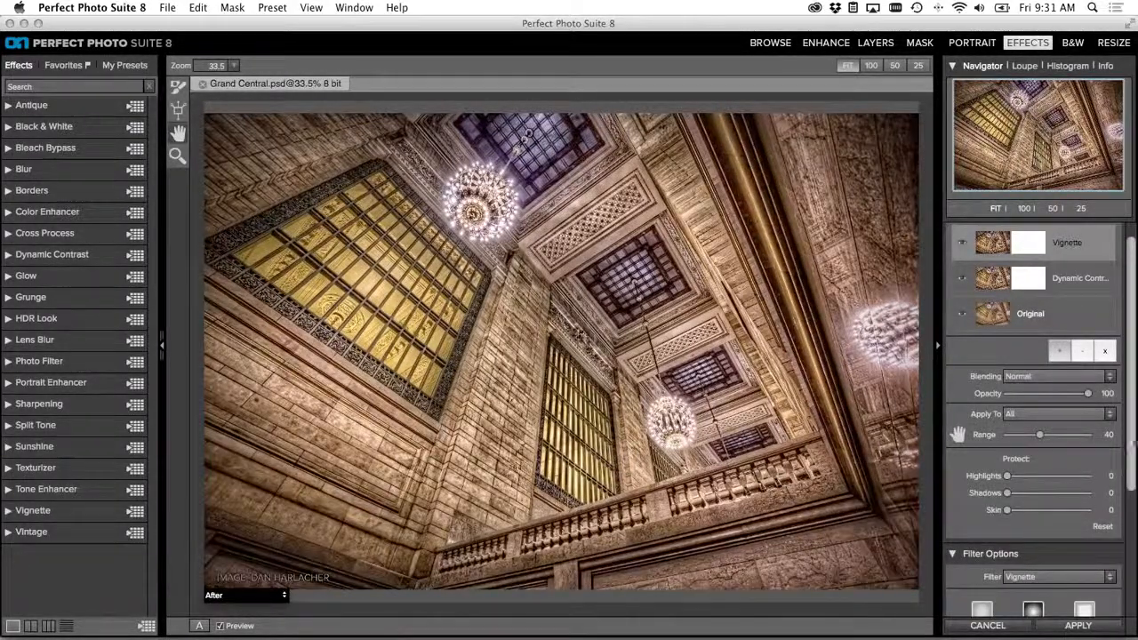
# Step: Set the vignette's style to Subtle and centre it between the large yellow window and the nearby chandelier
pyautogui.scroll(-7, 1127, 448)
pyautogui.scroll(-2, 1131, 582)
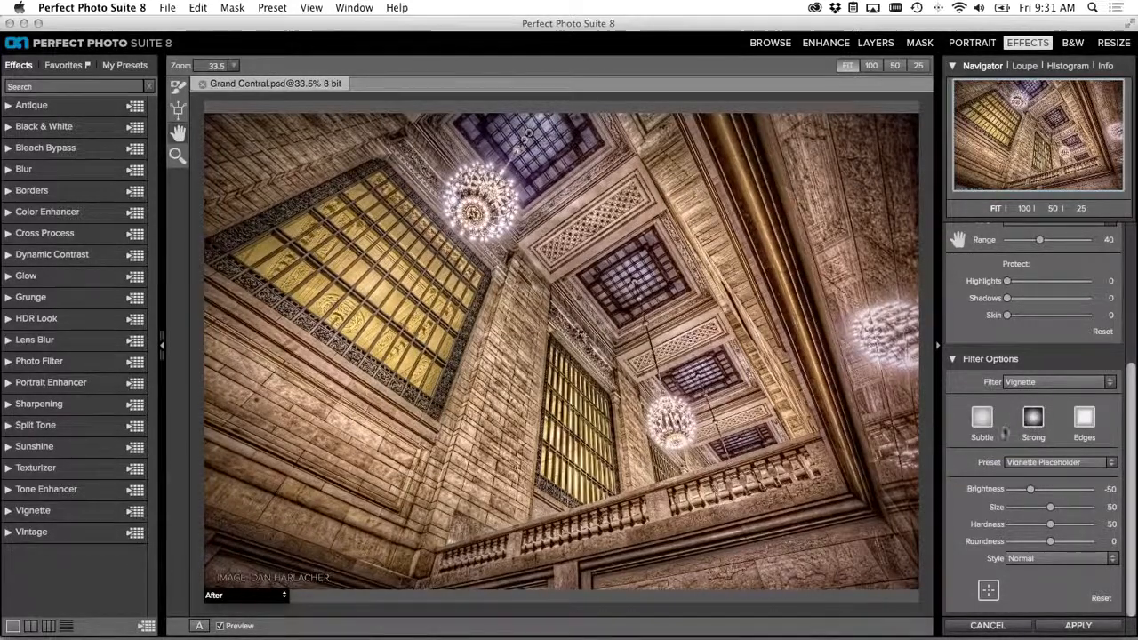
pyautogui.click(1018, 559)
pyautogui.click(1018, 580)
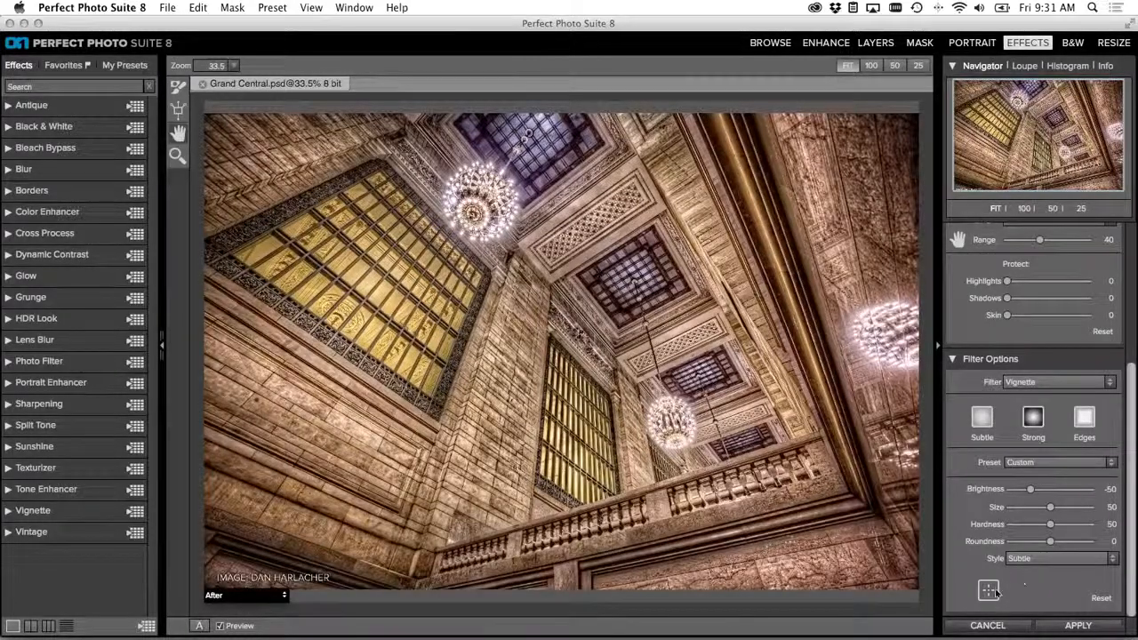
pyautogui.click(987, 591)
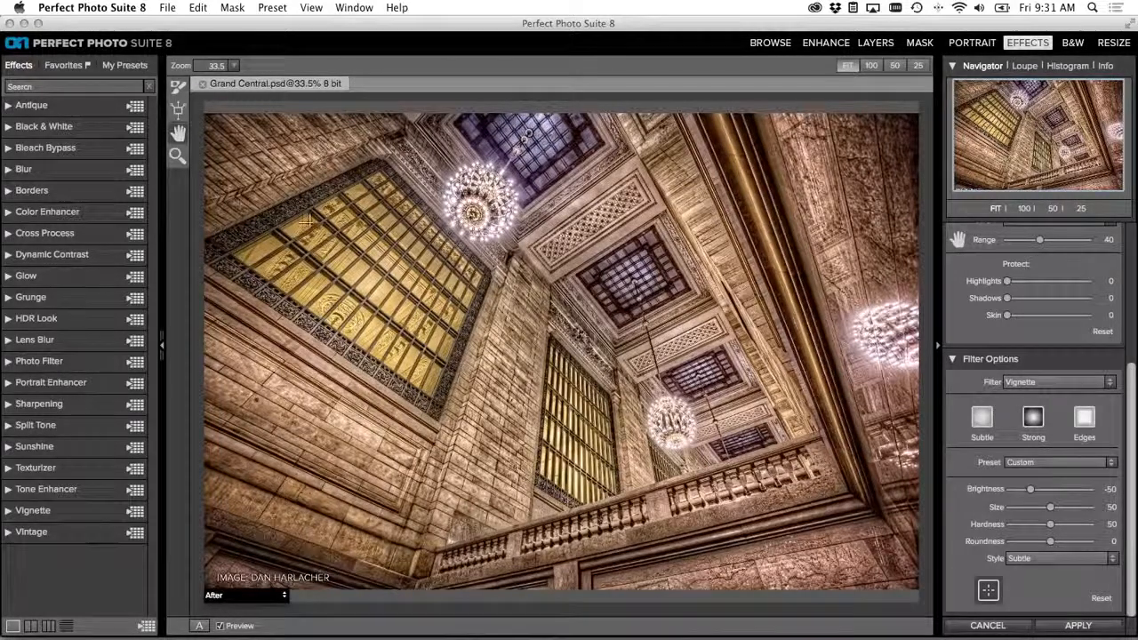
pyautogui.click(445, 255)
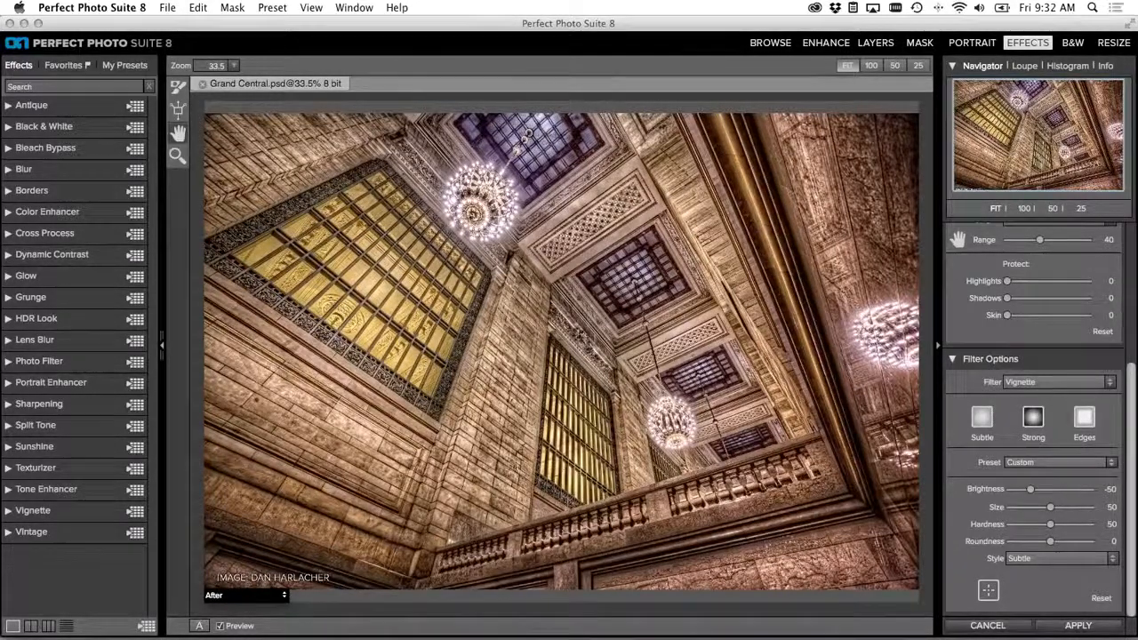
# Step: Compare the Original layer with the full filter stack and cancel the effects session without applying it
pyautogui.moveTo(1130, 400); pyautogui.dragTo(1125, 206)
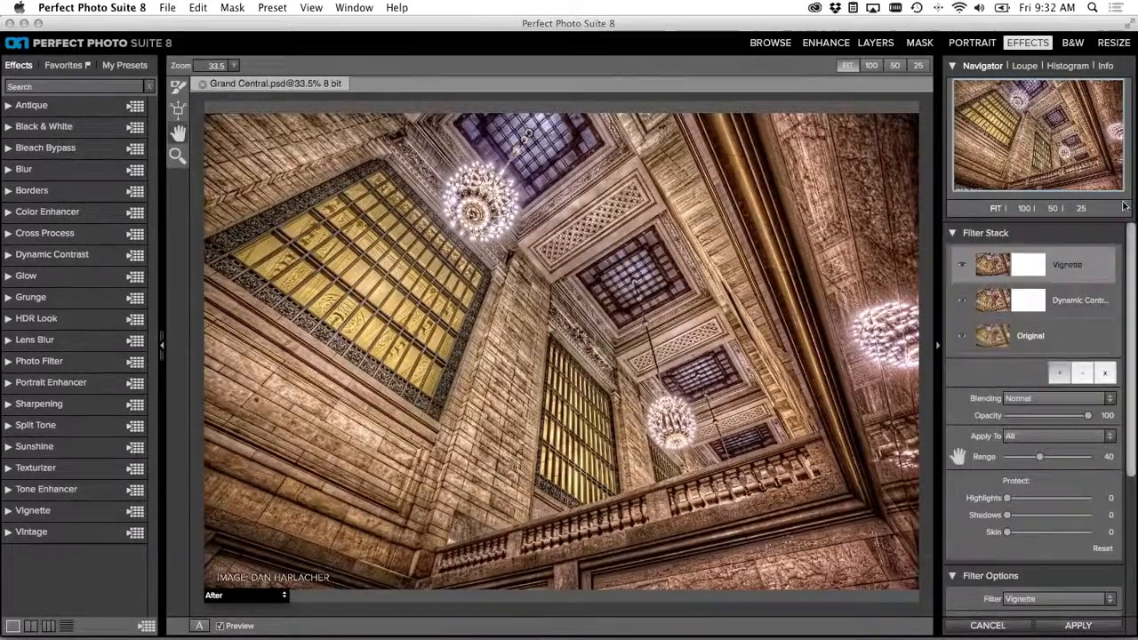
pyautogui.click(1082, 334)
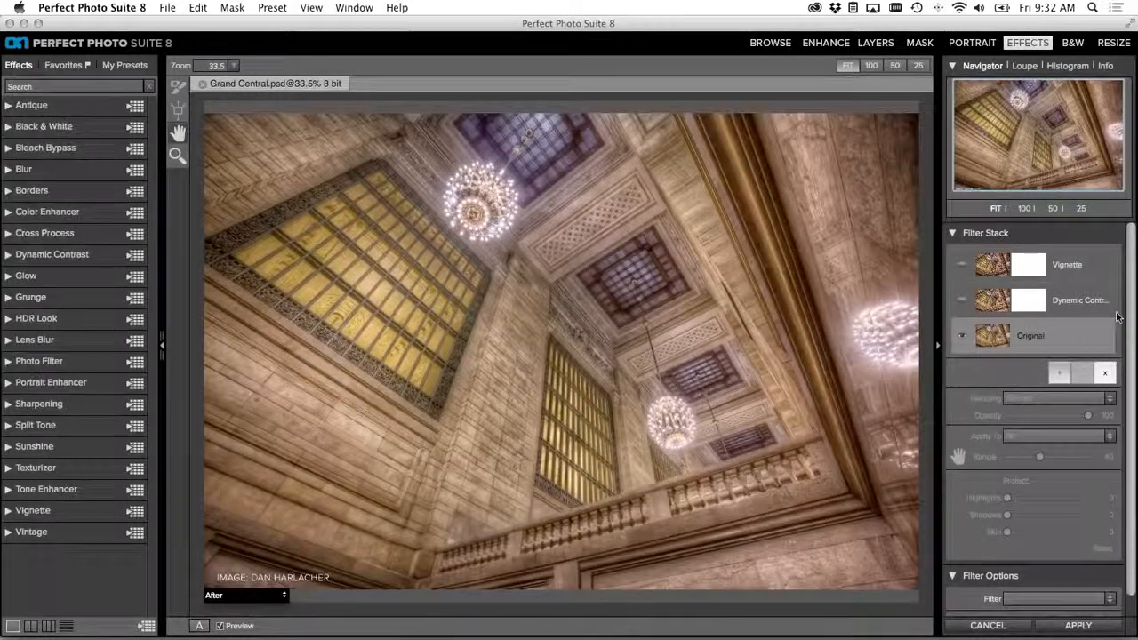
pyautogui.click(1095, 263)
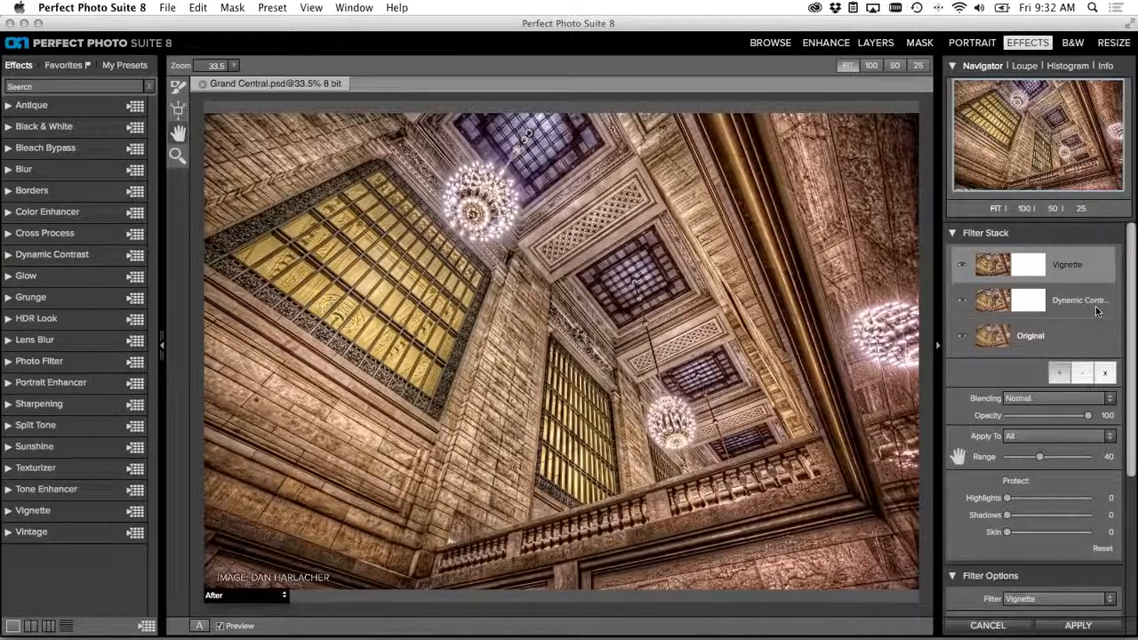
pyautogui.click(977, 626)
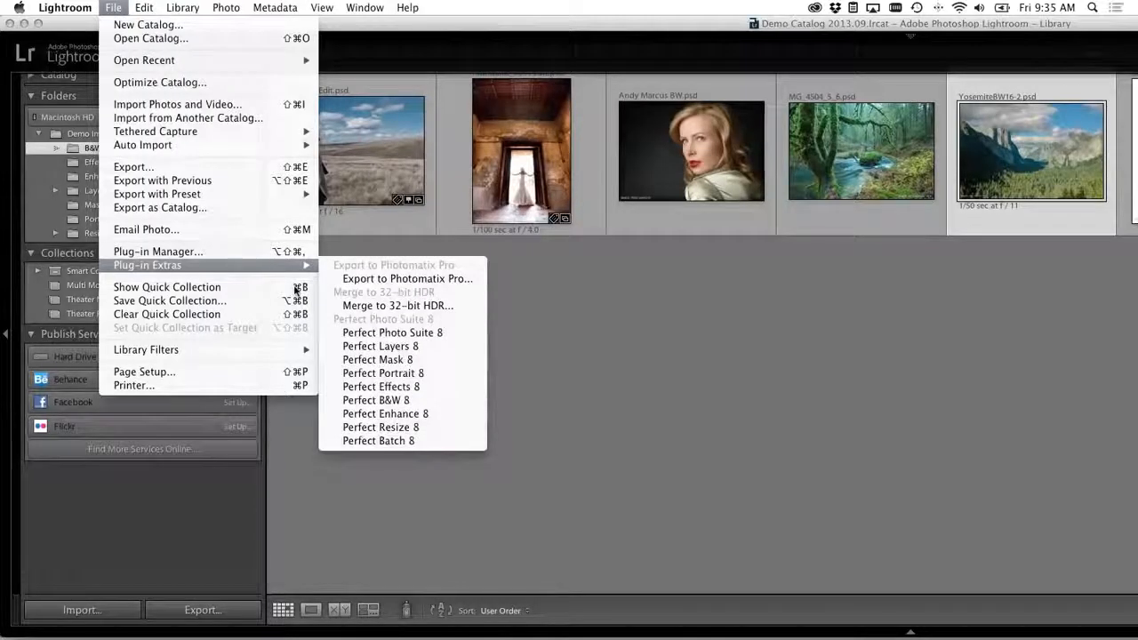
# Step: Send YosemiteBW16-2.psd from Lightroom to Perfect B&W 8 and look through its adjustment sections from Tone to Blending
pyautogui.click(389, 400)
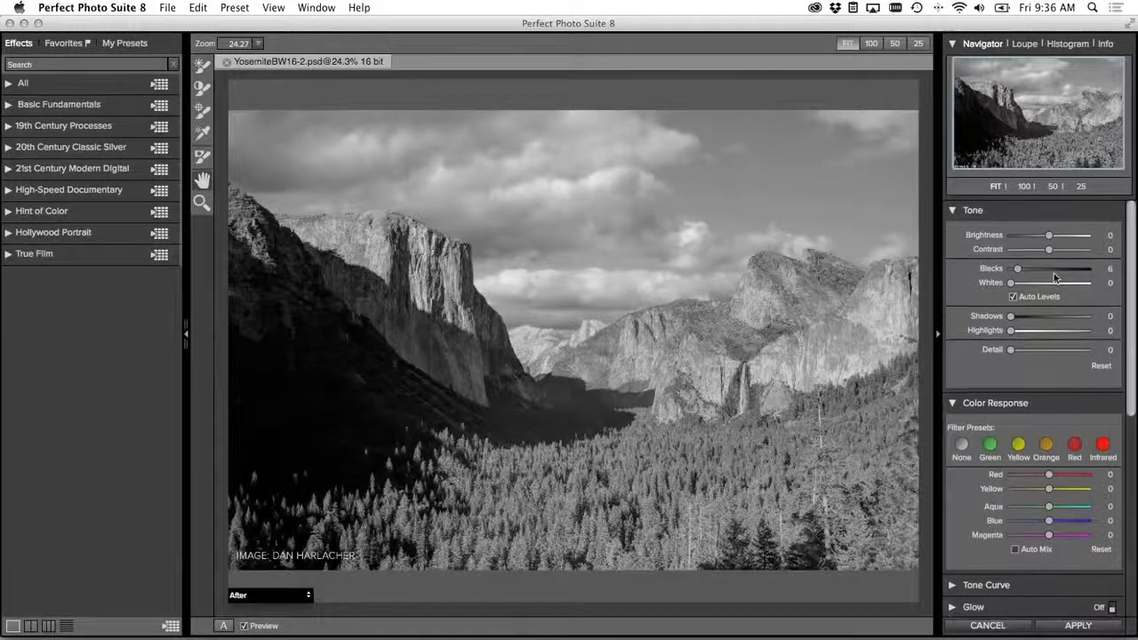
pyautogui.scroll(-3, 1054, 273)
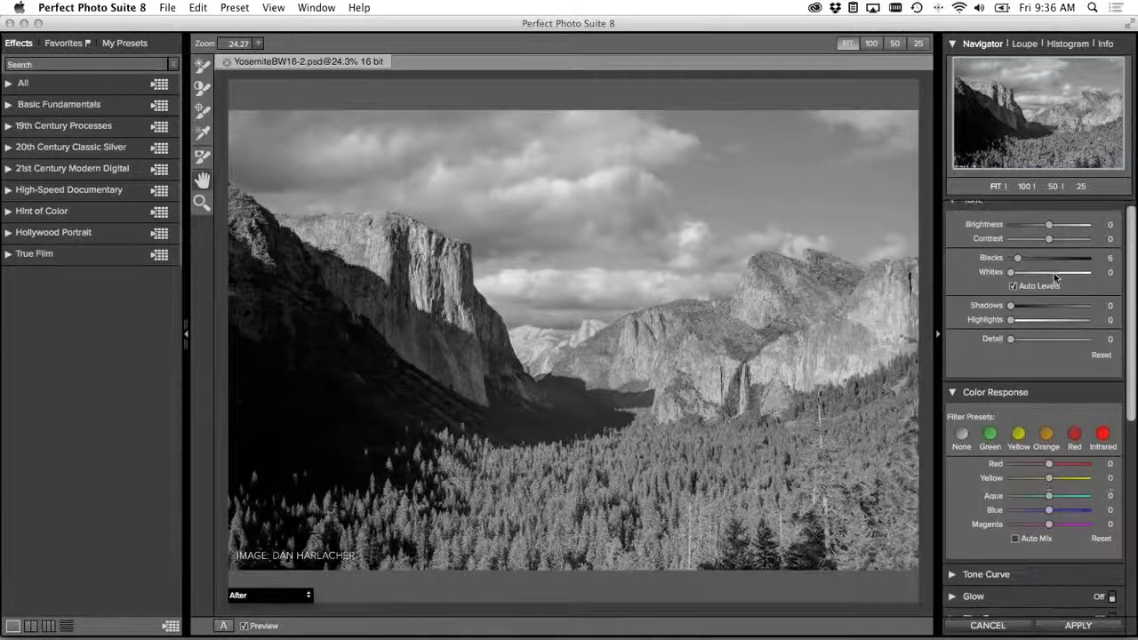
pyautogui.scroll(3, 1053, 272)
pyautogui.scroll(-5, 1053, 273)
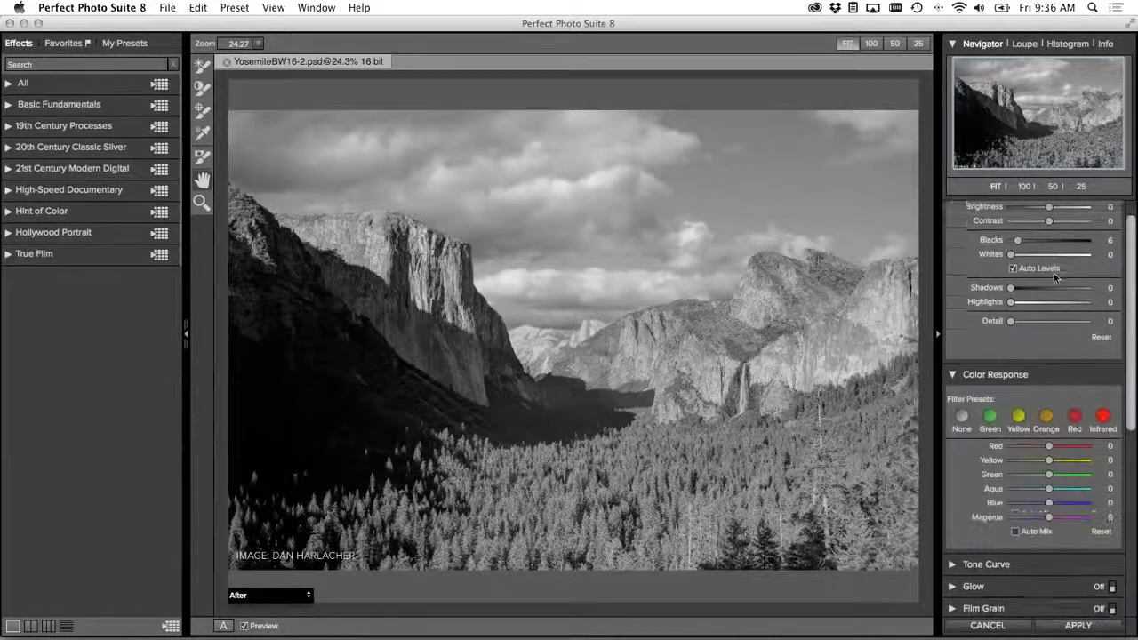
pyautogui.scroll(-4, 1054, 277)
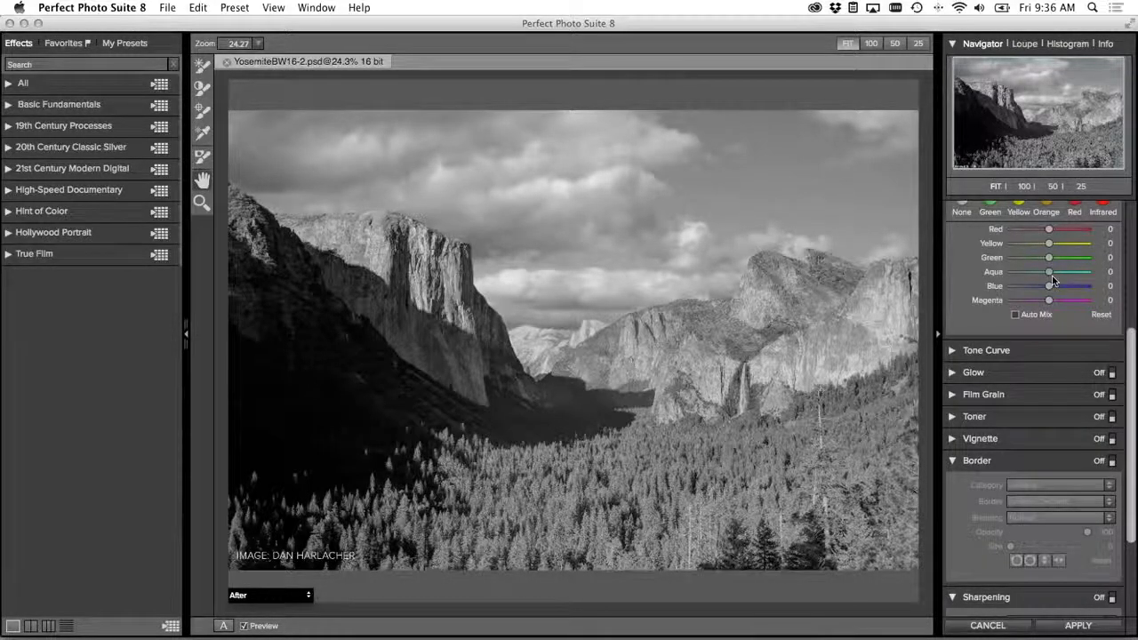
pyautogui.scroll(-8, 1053, 281)
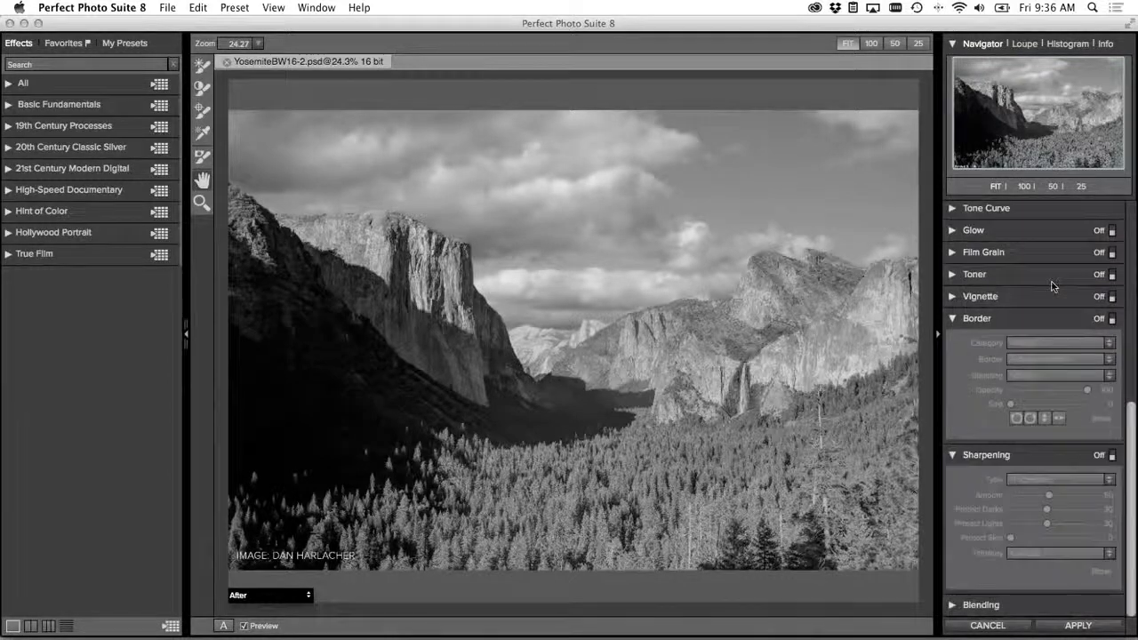
pyautogui.scroll(12, 1052, 285)
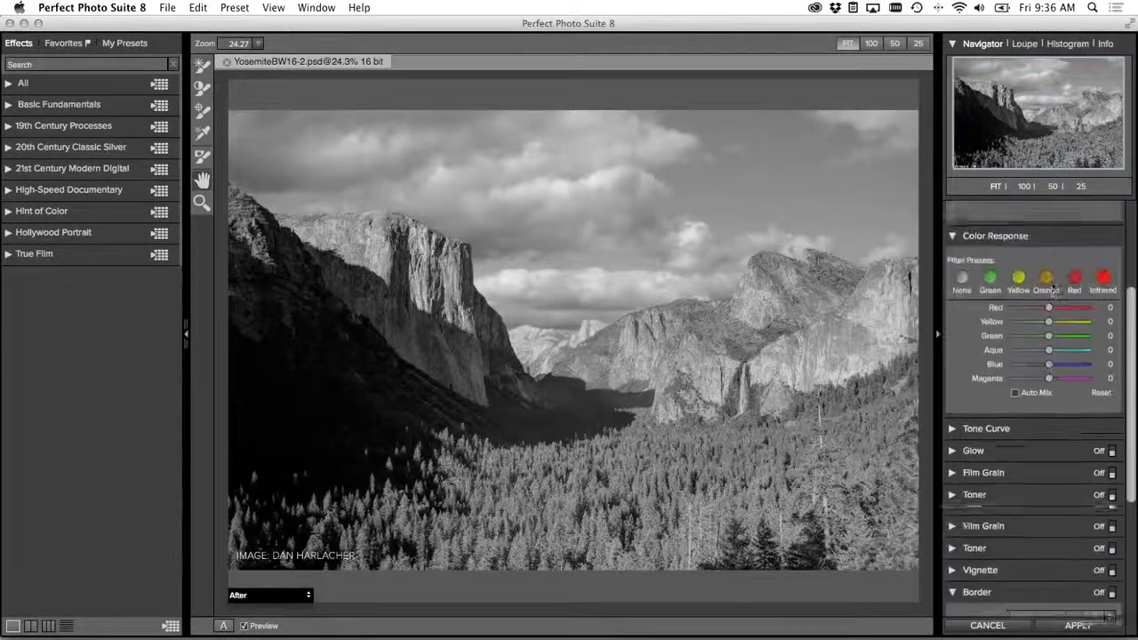
pyautogui.scroll(9, 1053, 292)
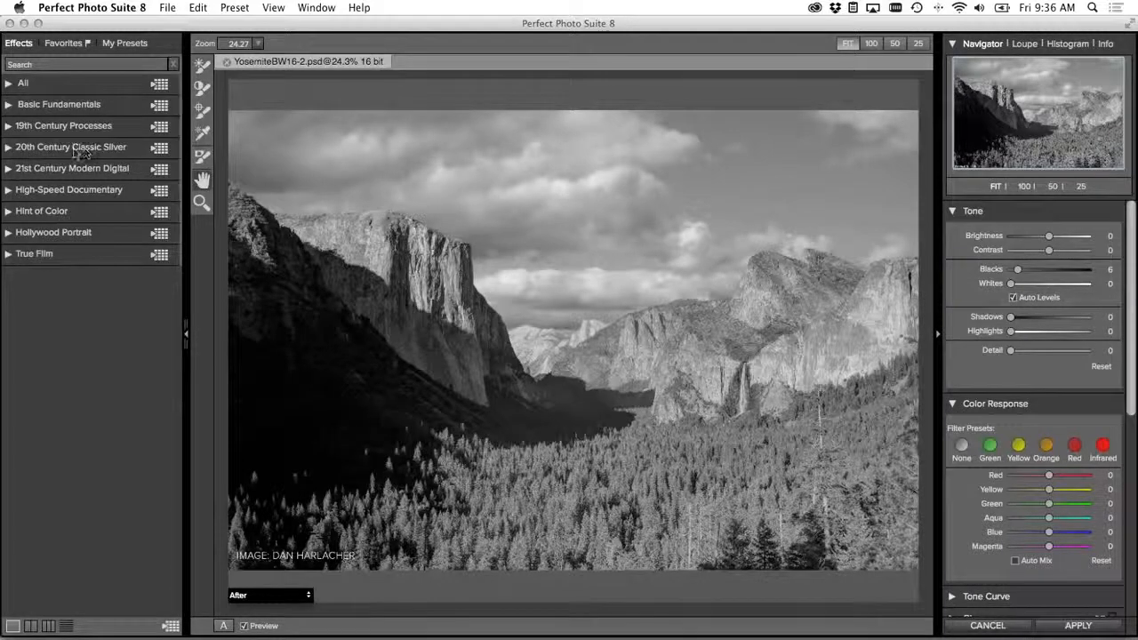
# Step: Look through the 20th Century Classic Silver presets and show them as a full-window grid of large previews
pyautogui.click(10, 152)
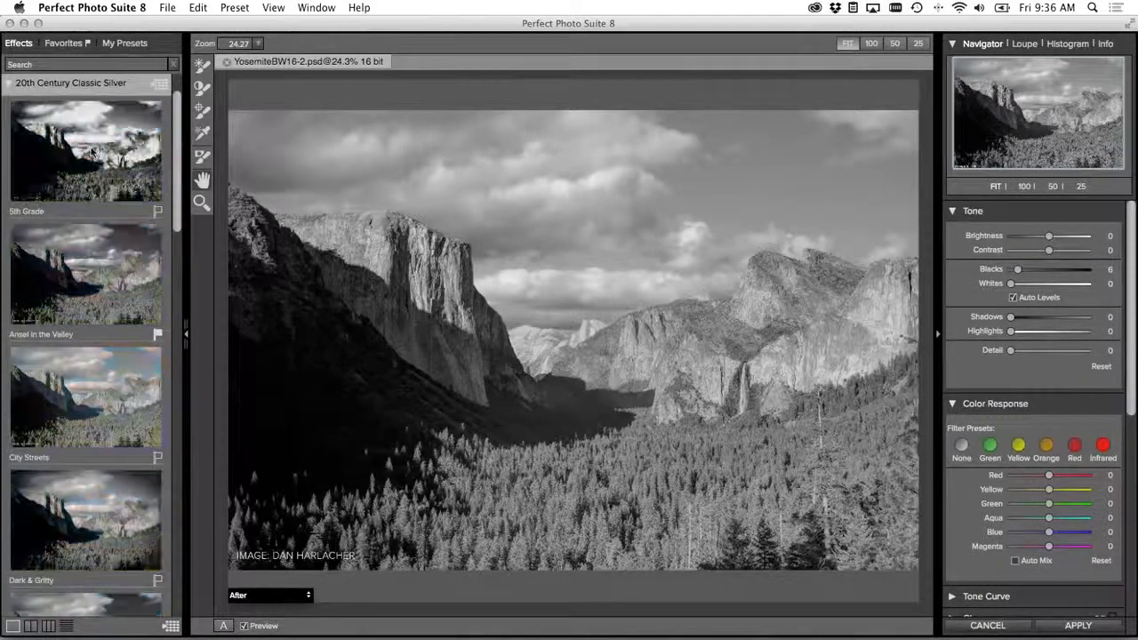
pyautogui.scroll(-4, 89, 165)
pyautogui.scroll(-6, 115, 249)
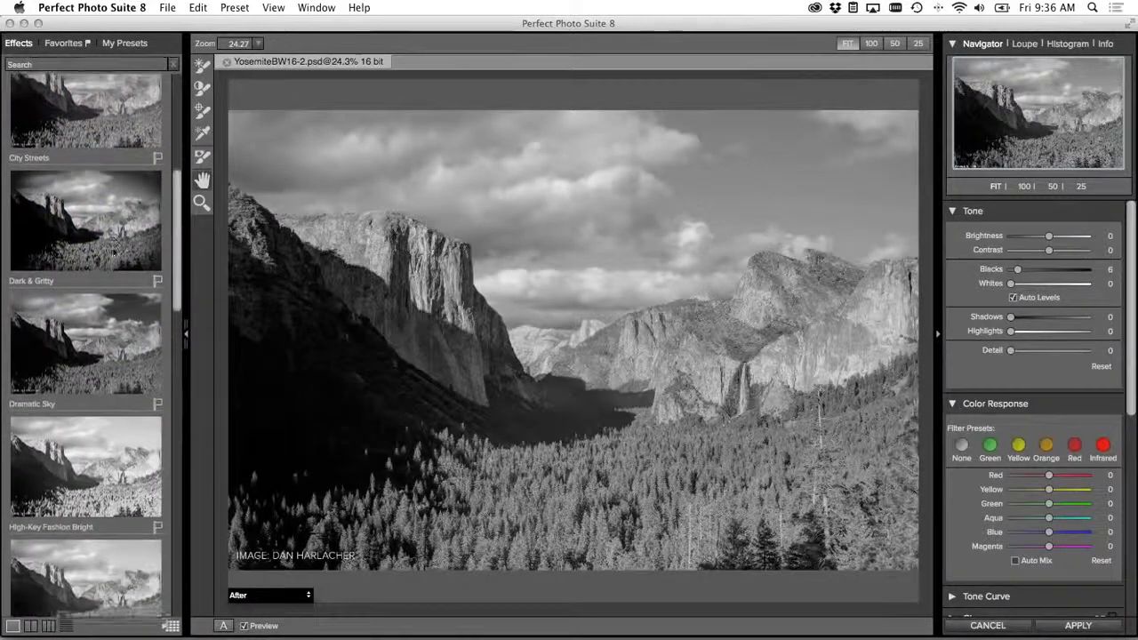
pyautogui.scroll(8, 116, 250)
pyautogui.scroll(5, 115, 251)
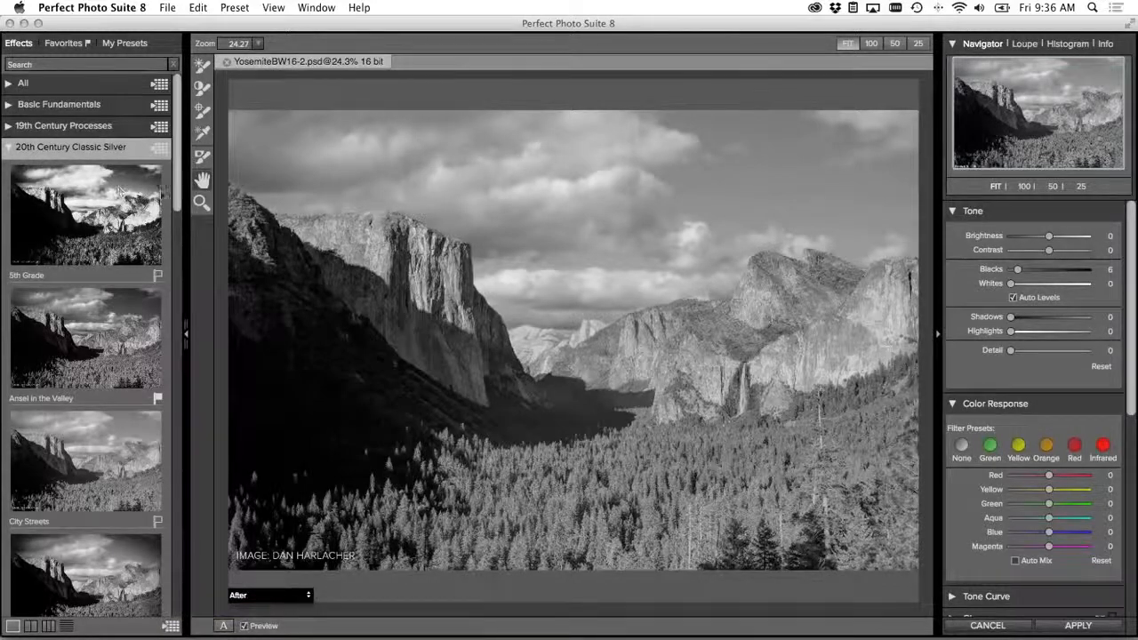
pyautogui.click(161, 151)
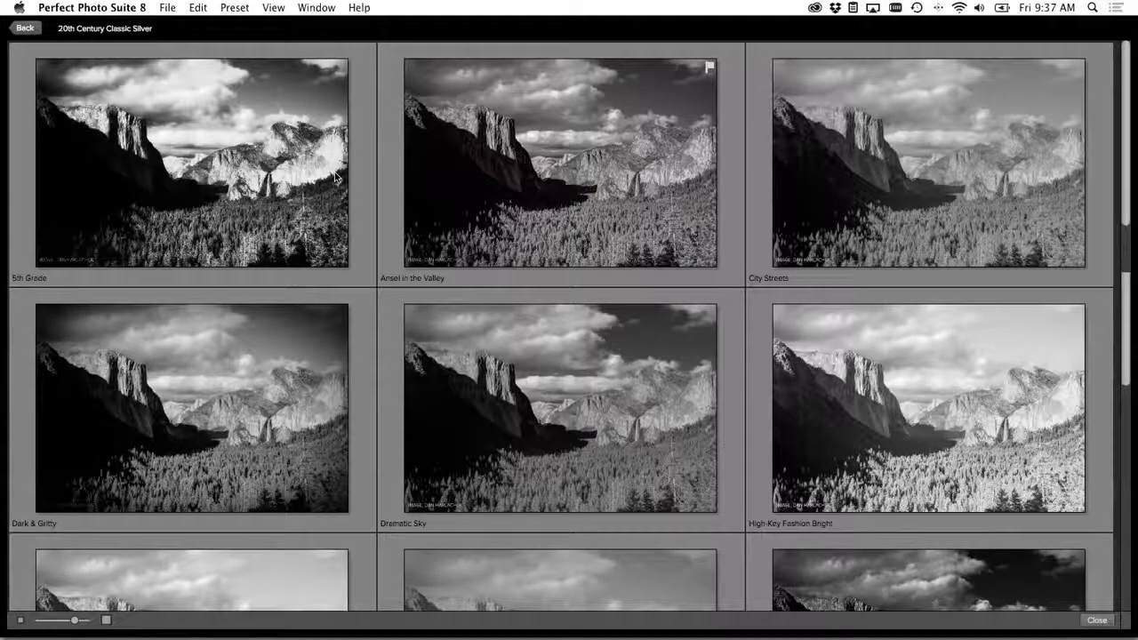
# Step: Compare the 20th Century Classic Silver previews at different thumbnail sizes and apply the Ansel in the Valley preset
pyautogui.press('super+minus')
pyautogui.press('super+minus')
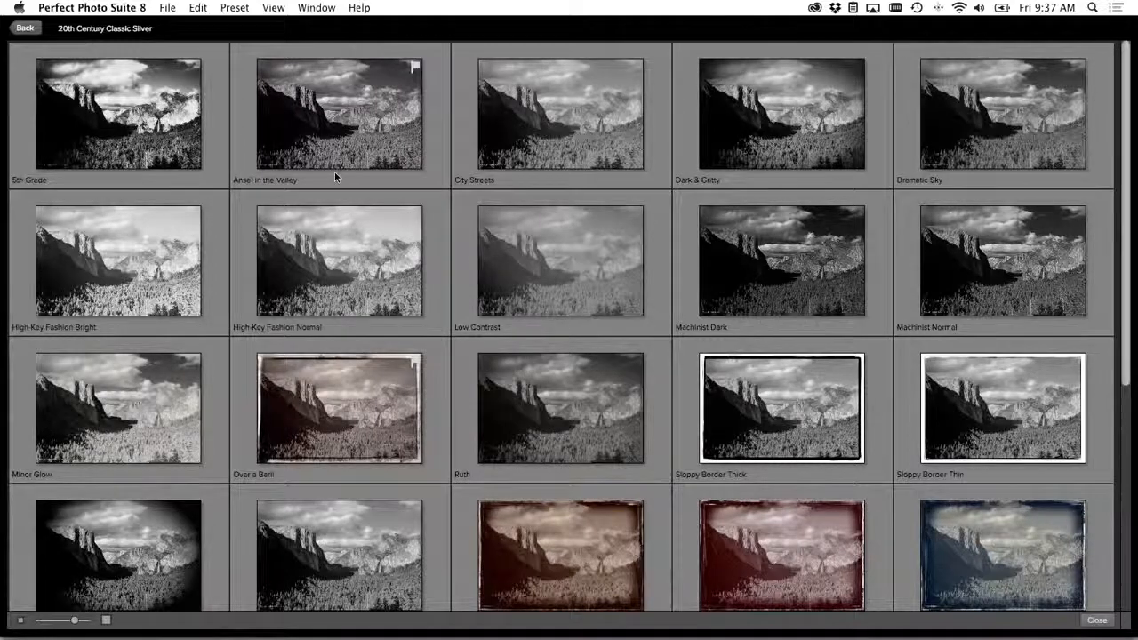
pyautogui.press('super+=')
pyautogui.press('super+=')
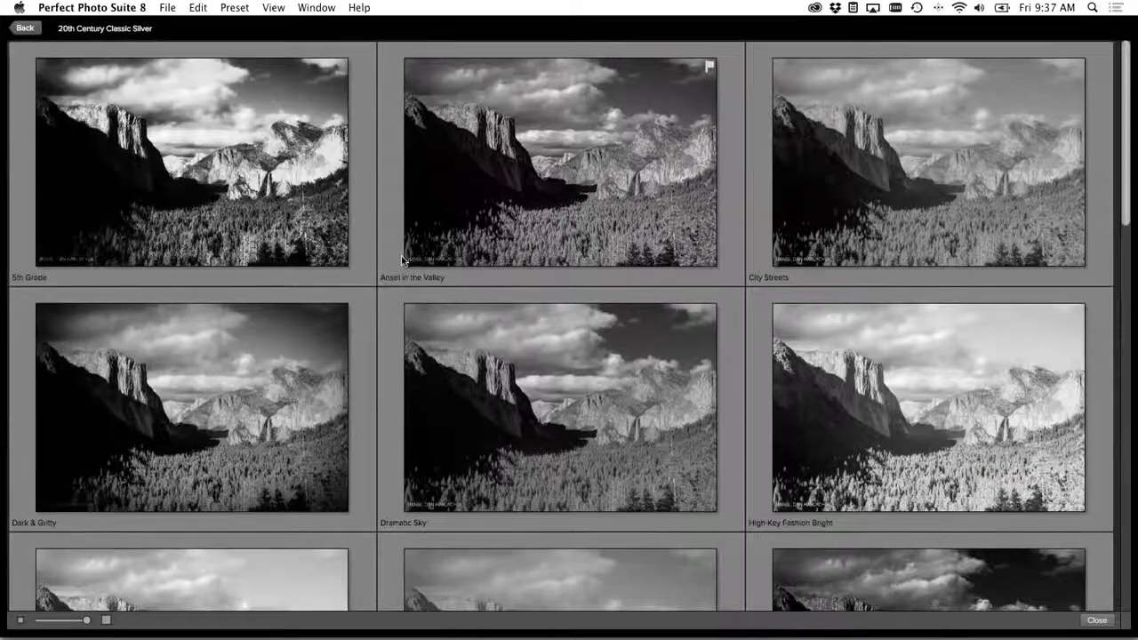
pyautogui.scroll(-10, 401, 261)
pyautogui.scroll(-4, 402, 260)
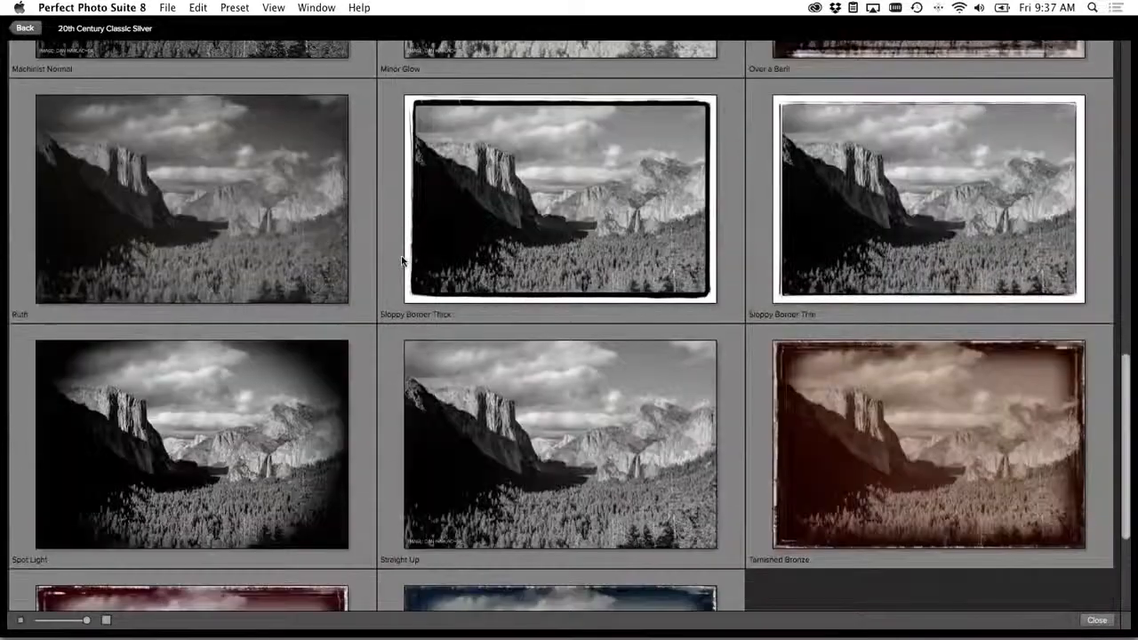
pyautogui.scroll(14, 402, 261)
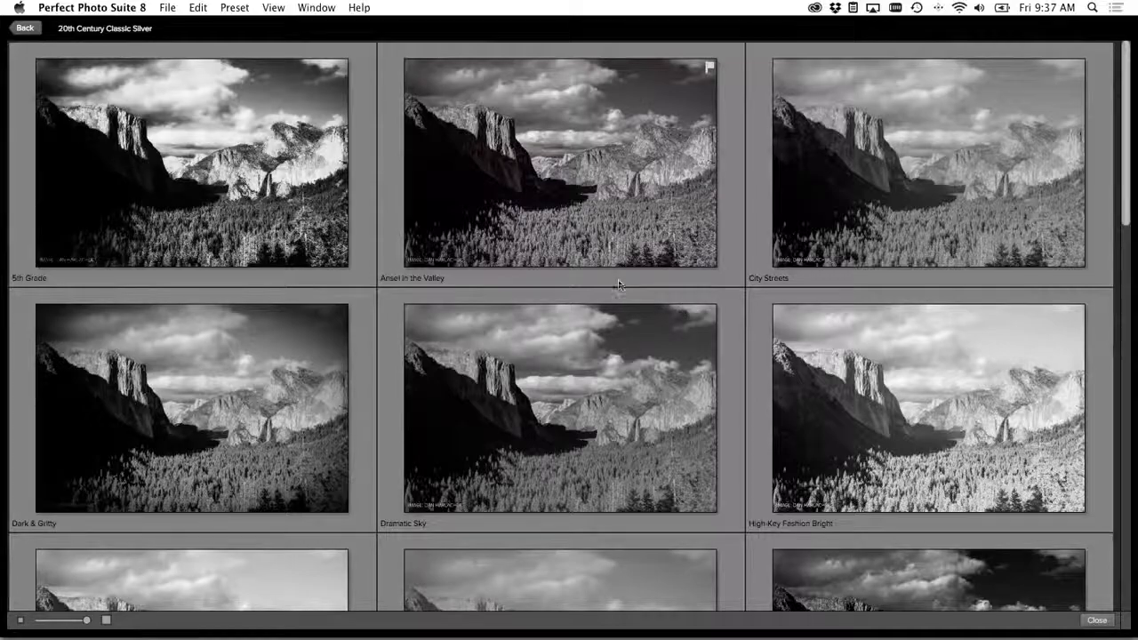
pyautogui.click(592, 217)
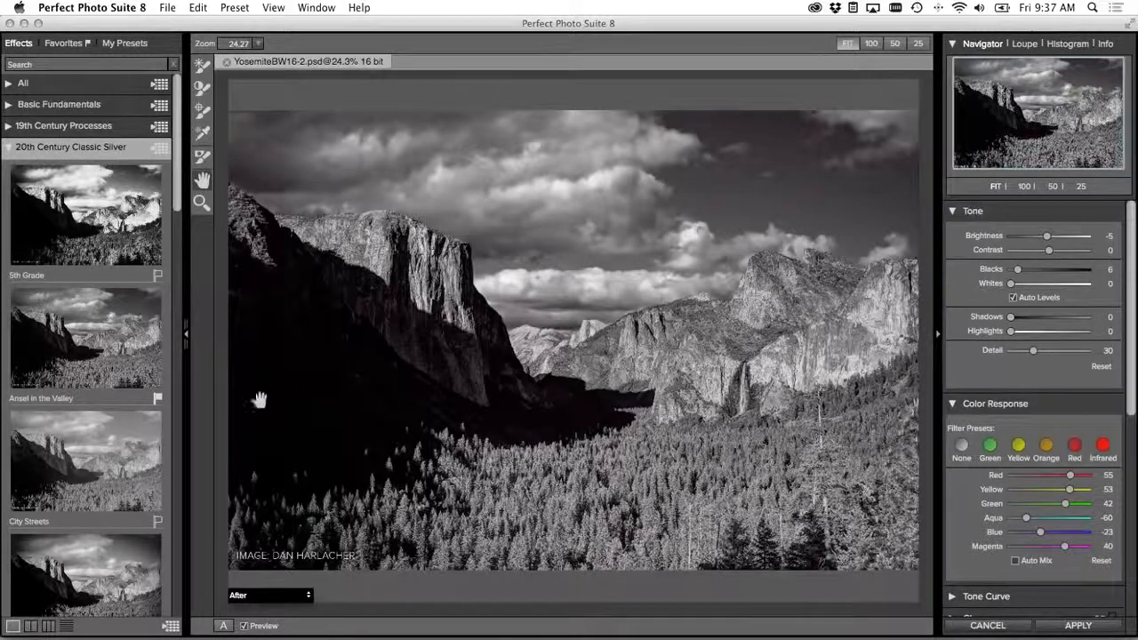
# Step: Hide the preset browser and set the photo's Shadows to 44
pyautogui.click(185, 334)
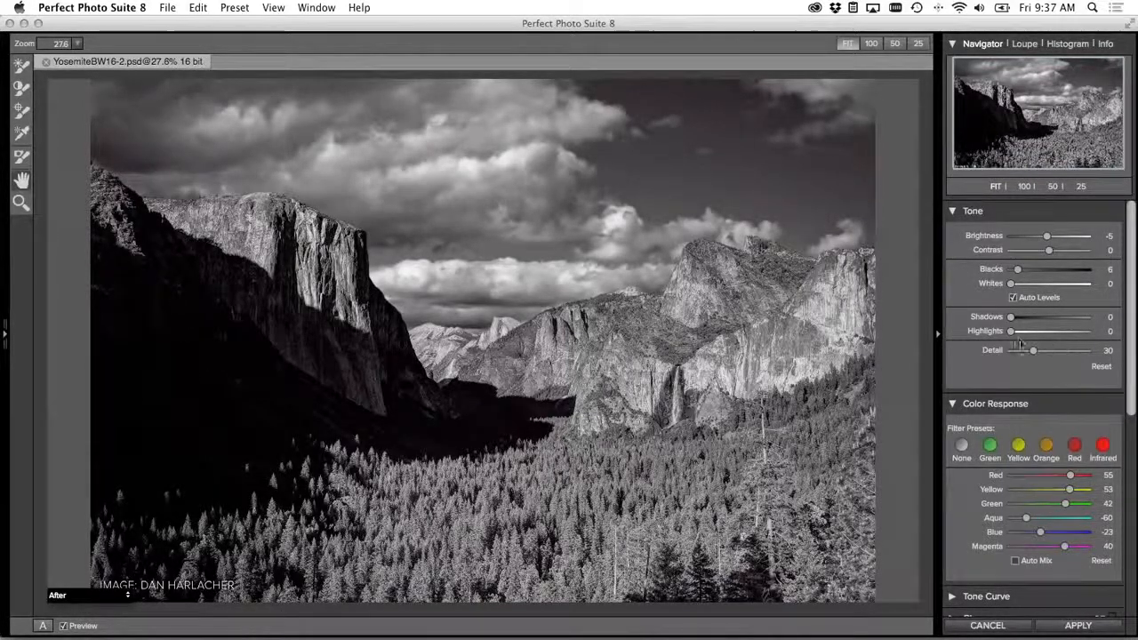
pyautogui.moveTo(1012, 317); pyautogui.dragTo(1035, 320)
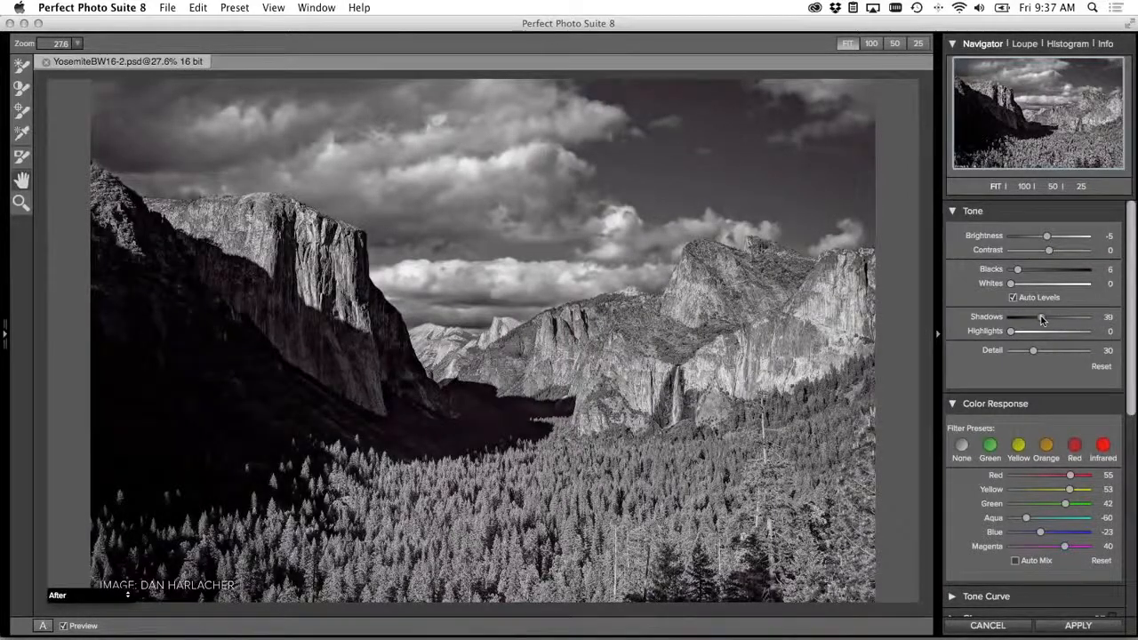
pyautogui.moveTo(1044, 320); pyautogui.dragTo(1045, 318)
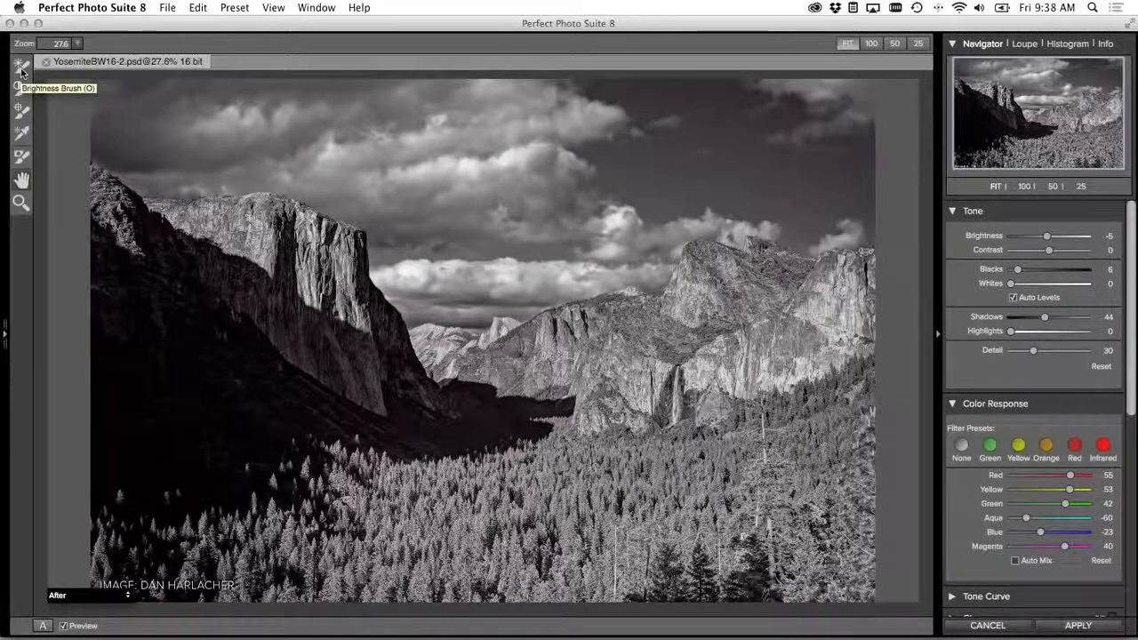
# Step: Adjust tones directly on the photo, darkening the open sky to Blue -83 and the forest to Yellow 11
pyautogui.click(21, 132)
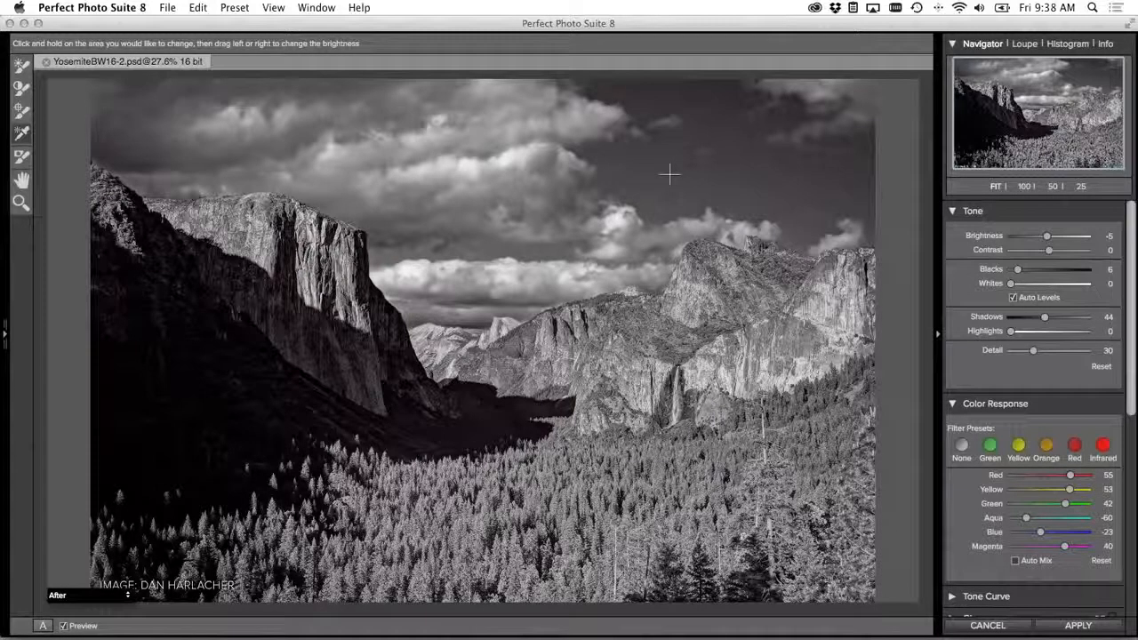
pyautogui.moveTo(670, 174); pyautogui.dragTo(936, 181)
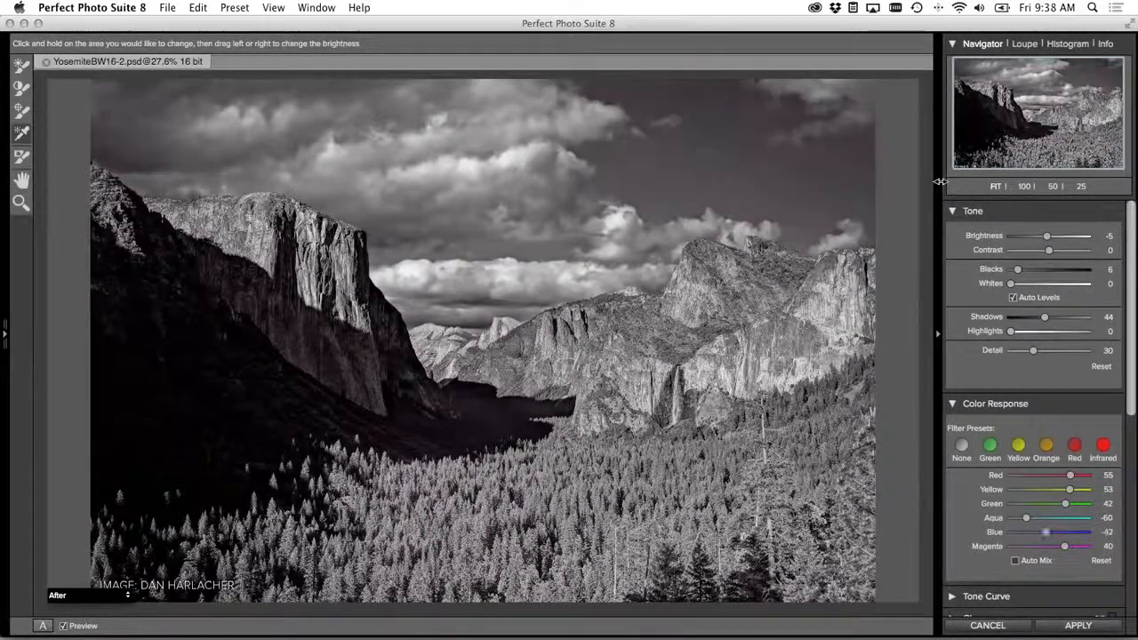
pyautogui.moveTo(771, 180); pyautogui.dragTo(623, 177)
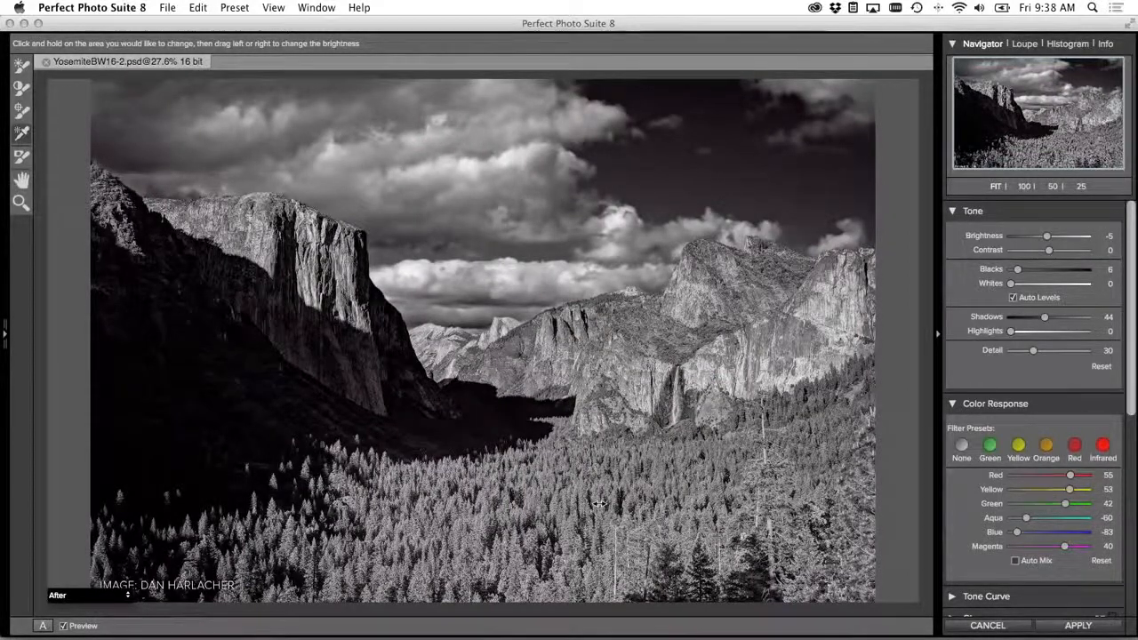
pyautogui.moveTo(600, 504); pyautogui.dragTo(433, 504)
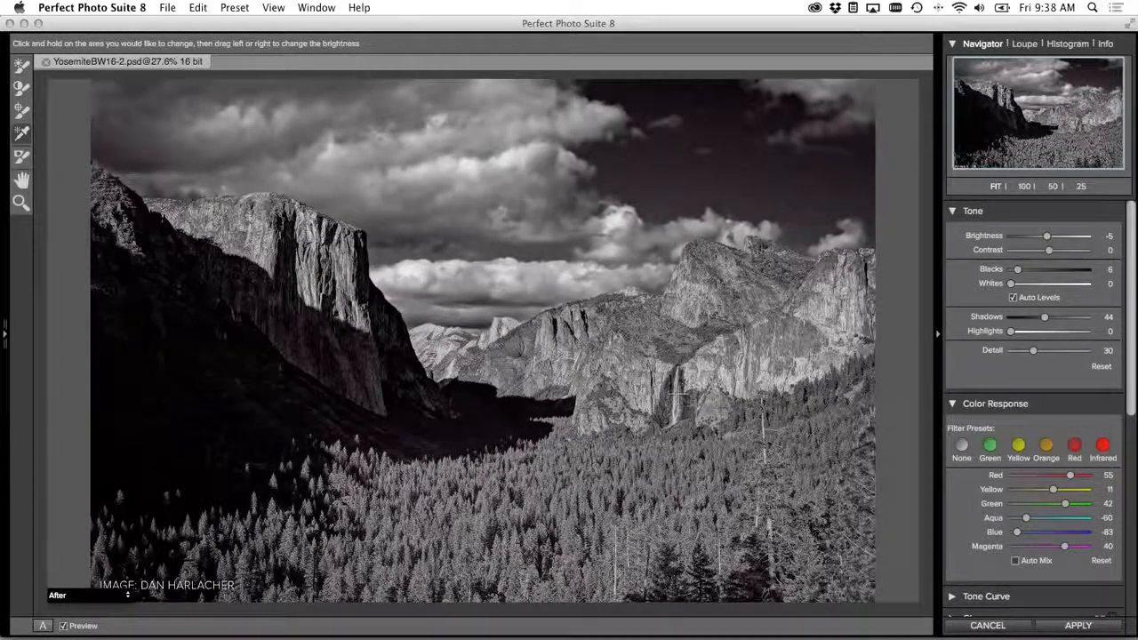
# Step: Ready the contrast brush in More Contrast mode with a smaller tip for the waterfall
pyautogui.click(21, 130)
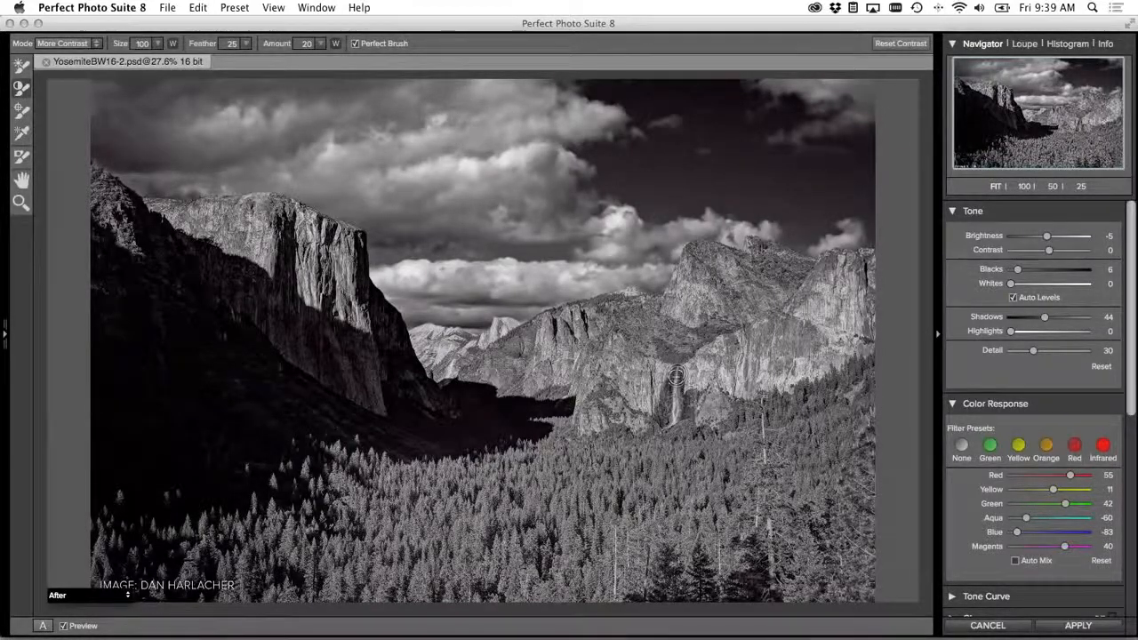
pyautogui.press('[')
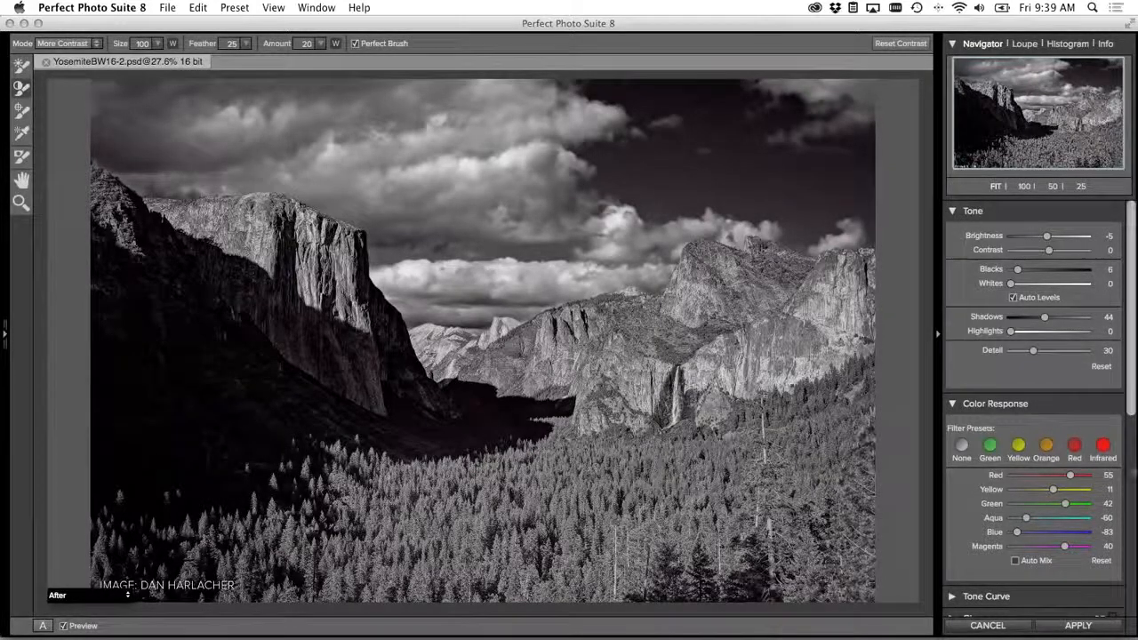
# Step: Turn on the border and use the Film Large Format border from the Film category
pyautogui.scroll(-2, 1133, 489)
pyautogui.scroll(-3, 1133, 489)
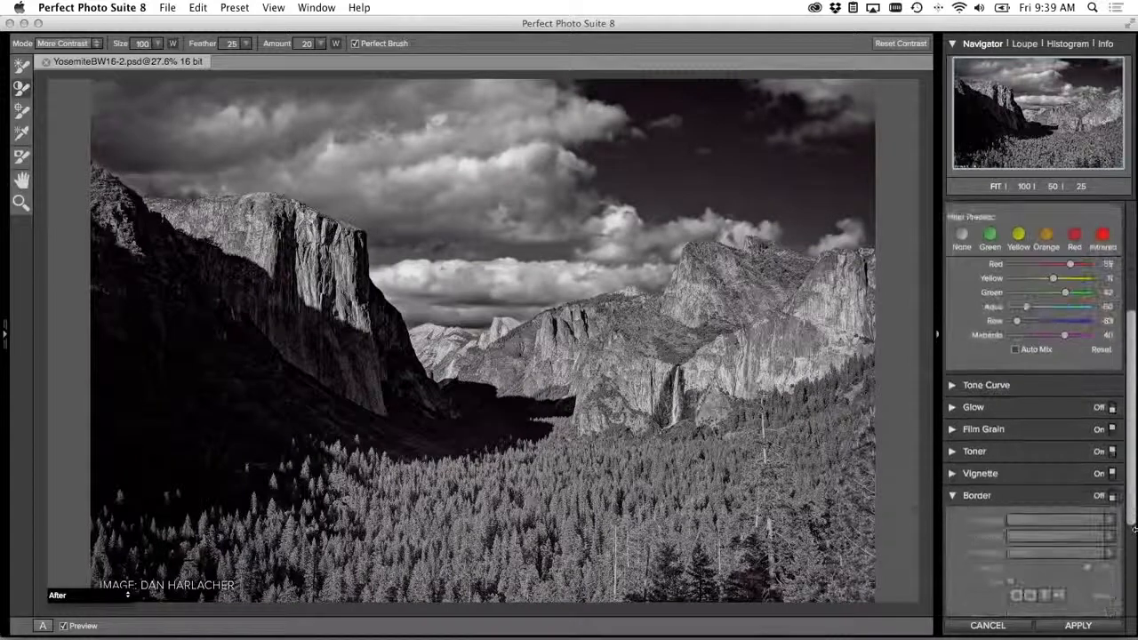
pyautogui.click(1111, 463)
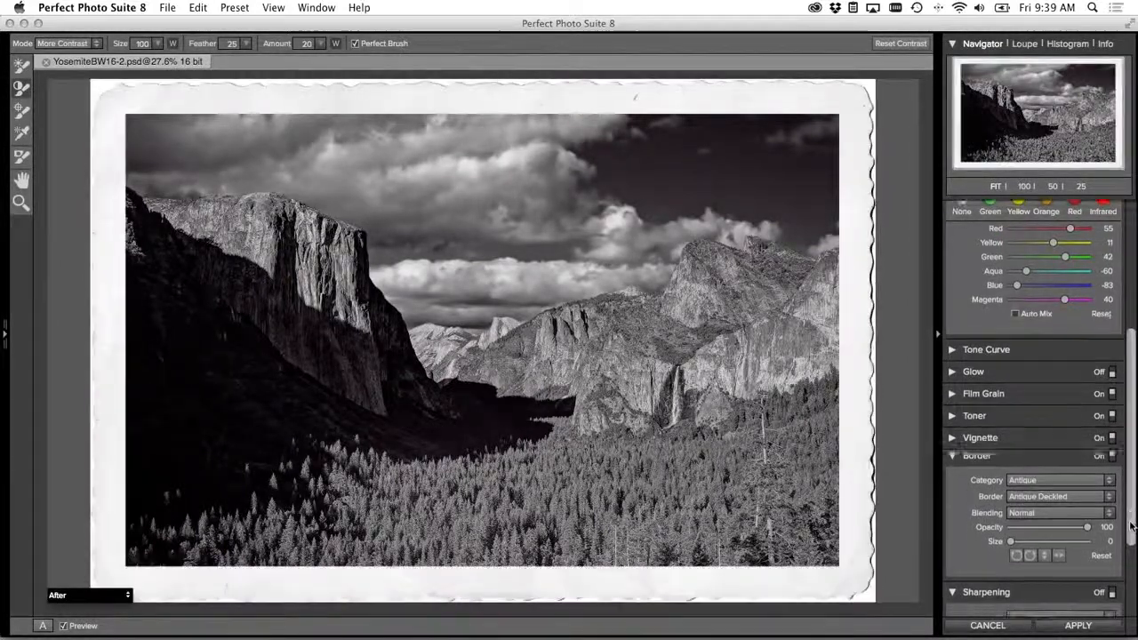
pyautogui.scroll(-1, 1127, 531)
pyautogui.click(1022, 452)
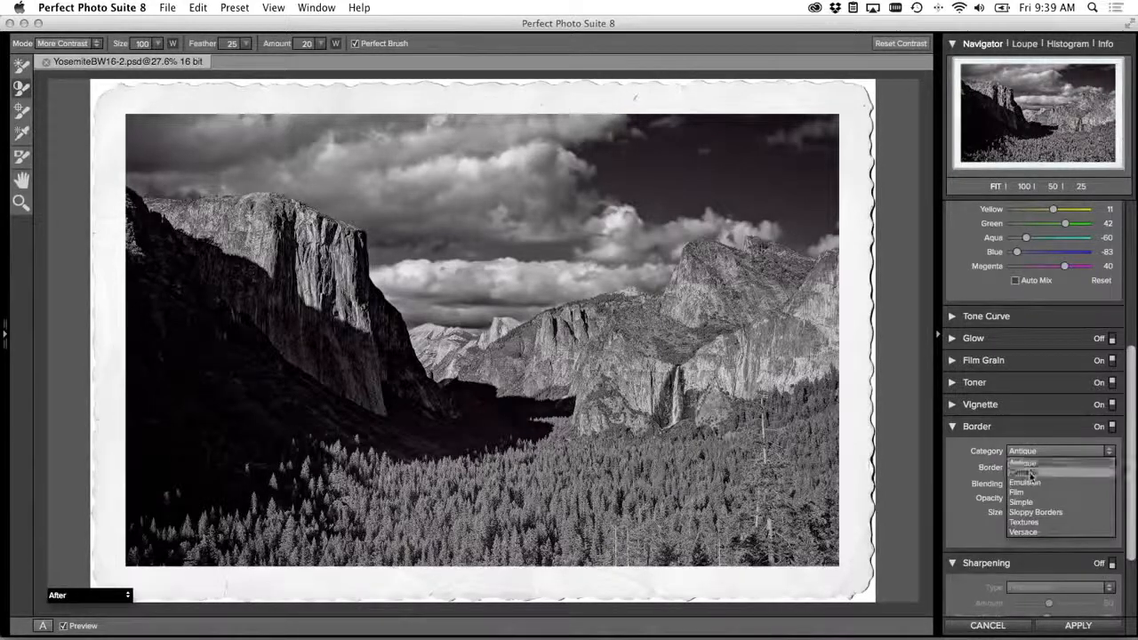
pyautogui.click(1032, 492)
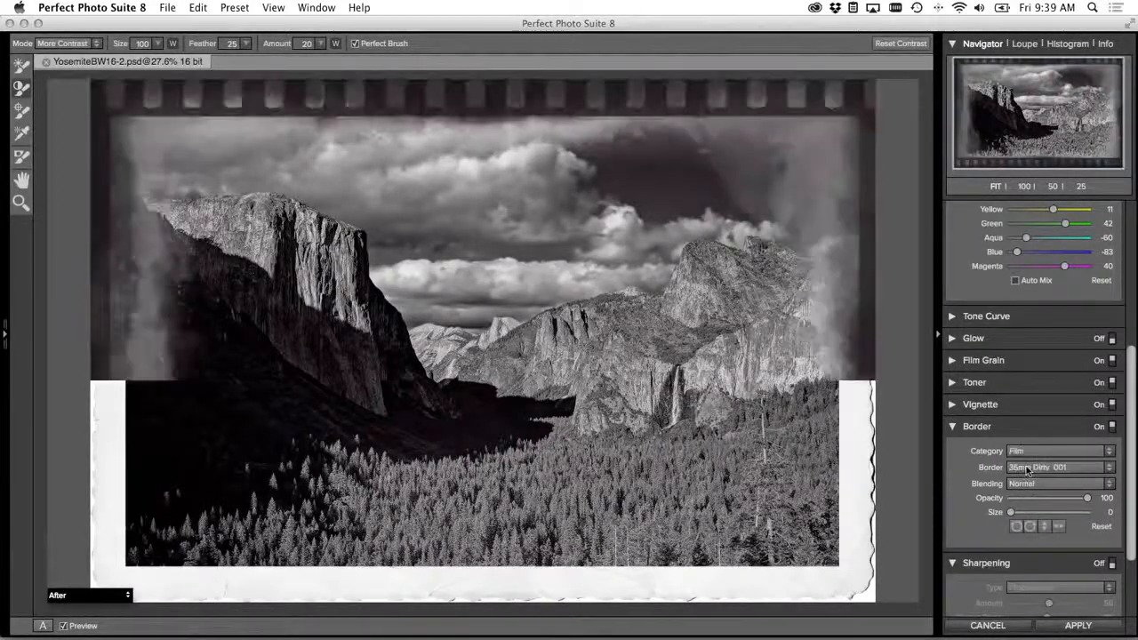
pyautogui.click(1028, 469)
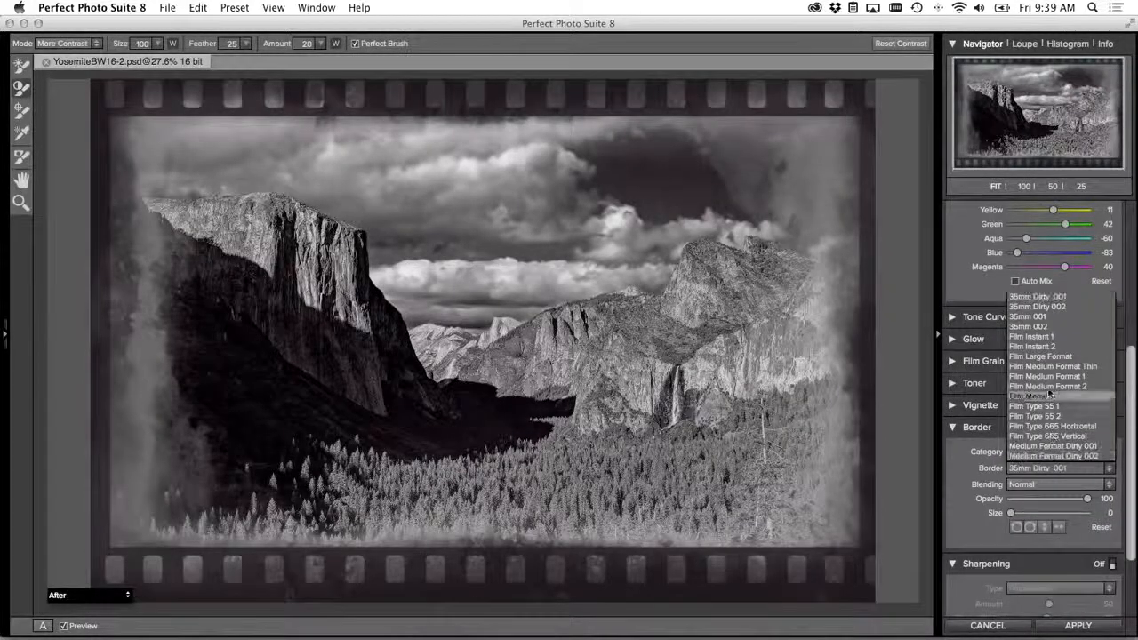
pyautogui.click(1041, 357)
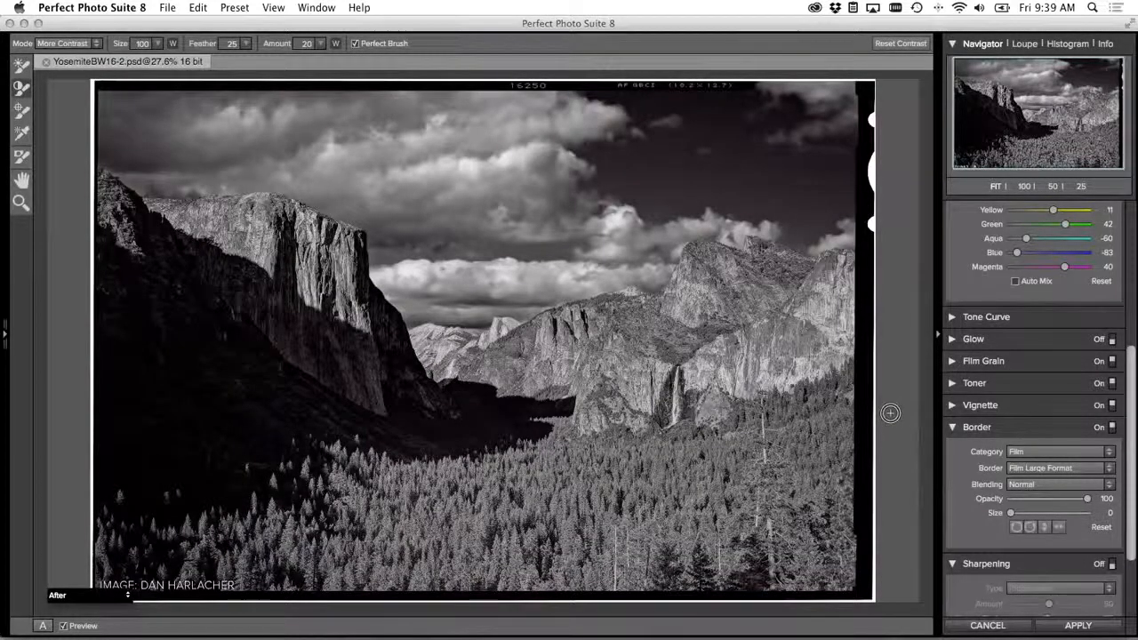
# Step: Compare the black and white version with the original colour photo and cancel the editing session without applying it
pyautogui.click(63, 625)
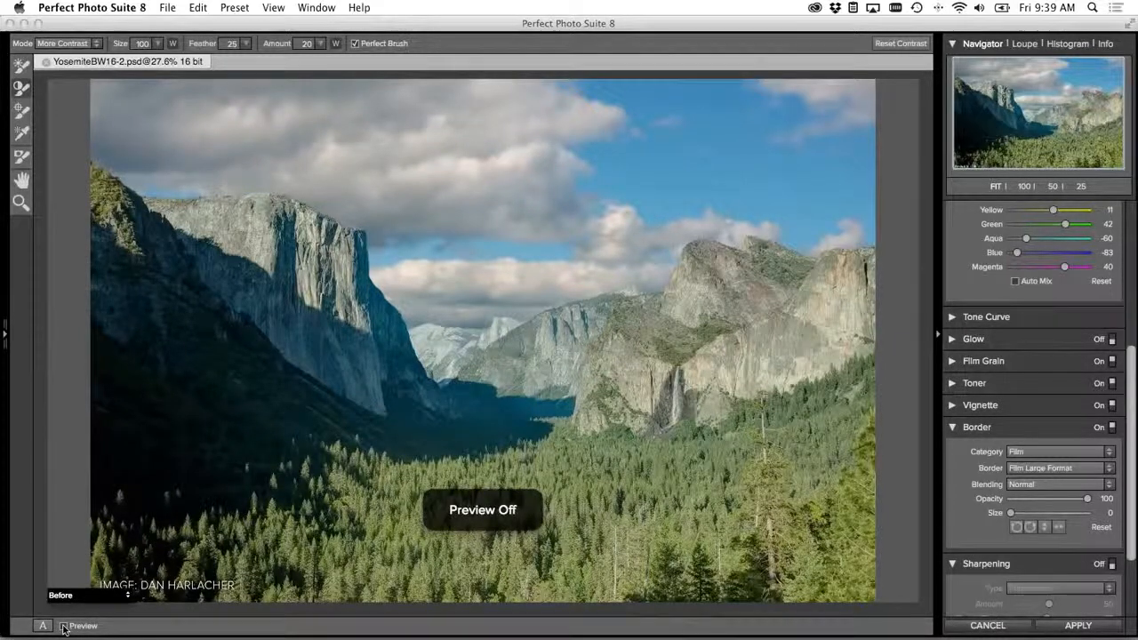
pyautogui.click(63, 626)
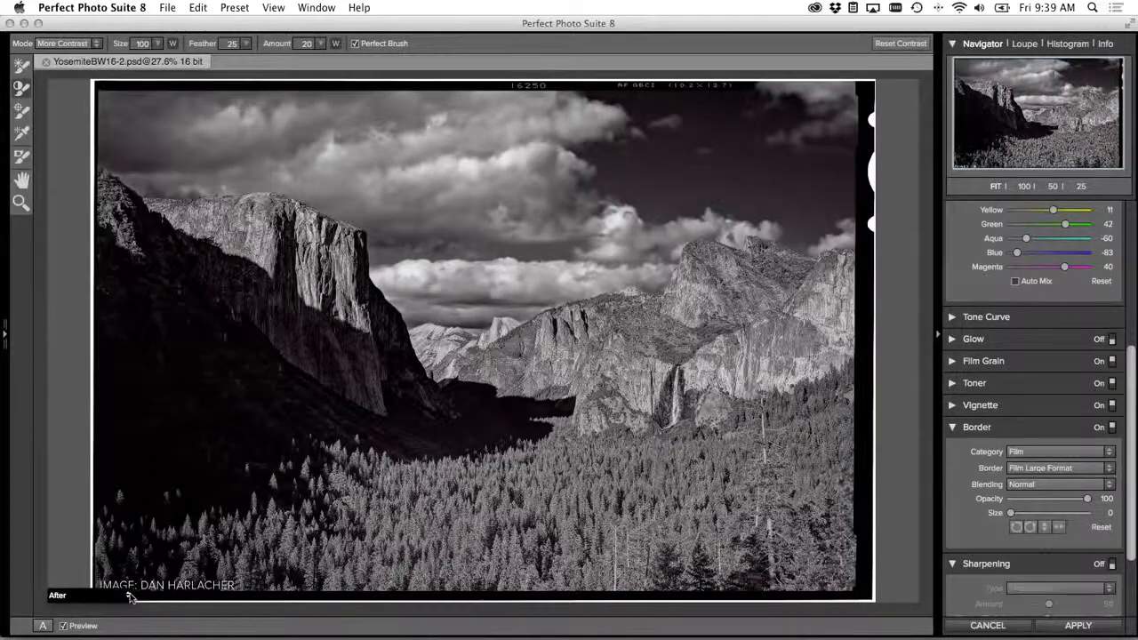
pyautogui.click(973, 625)
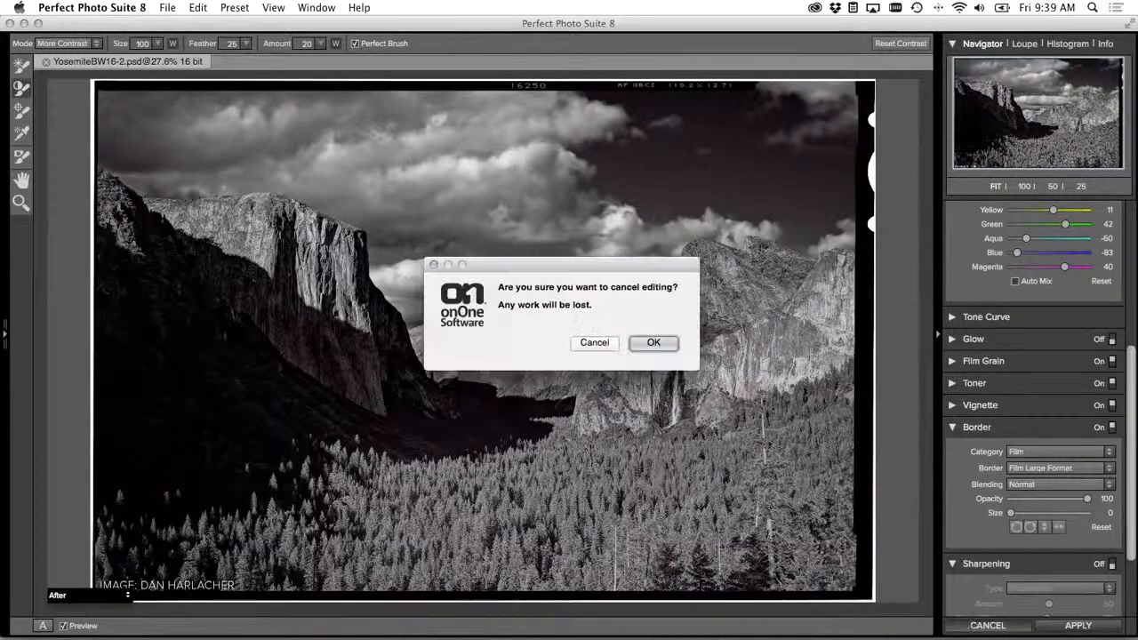
pyautogui.click(666, 345)
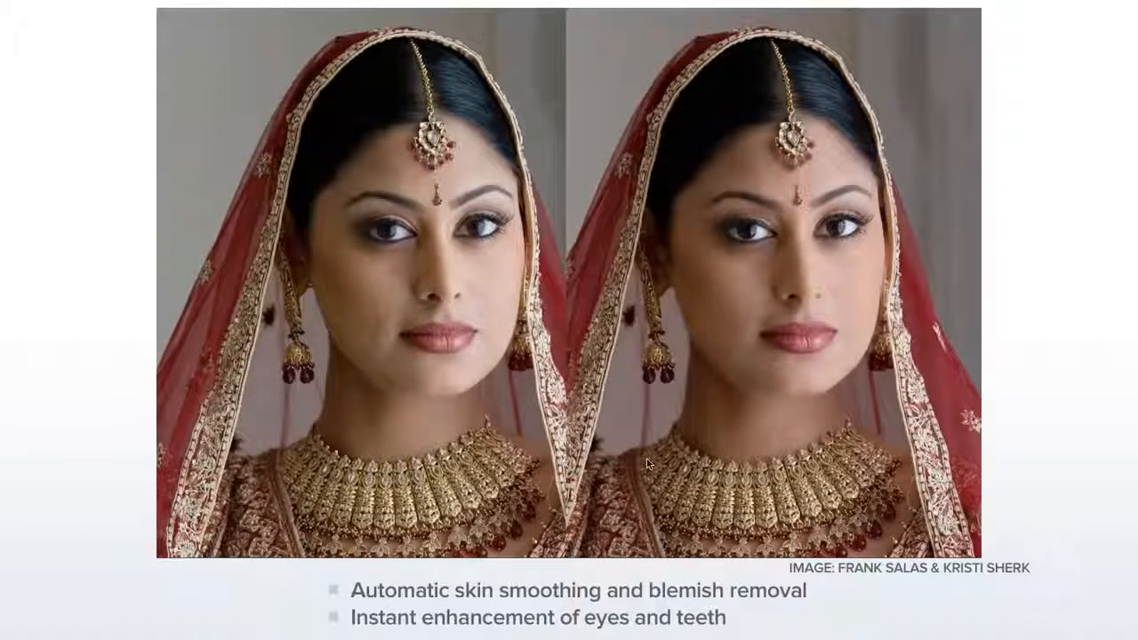
pyautogui.press('Right')
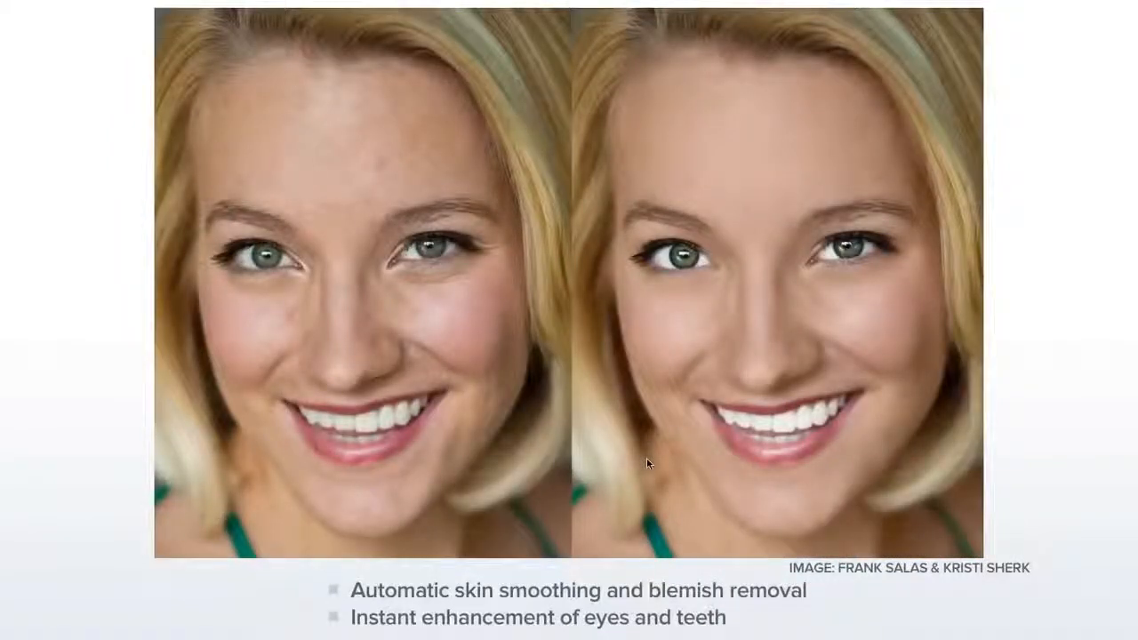
pyautogui.press('Right')
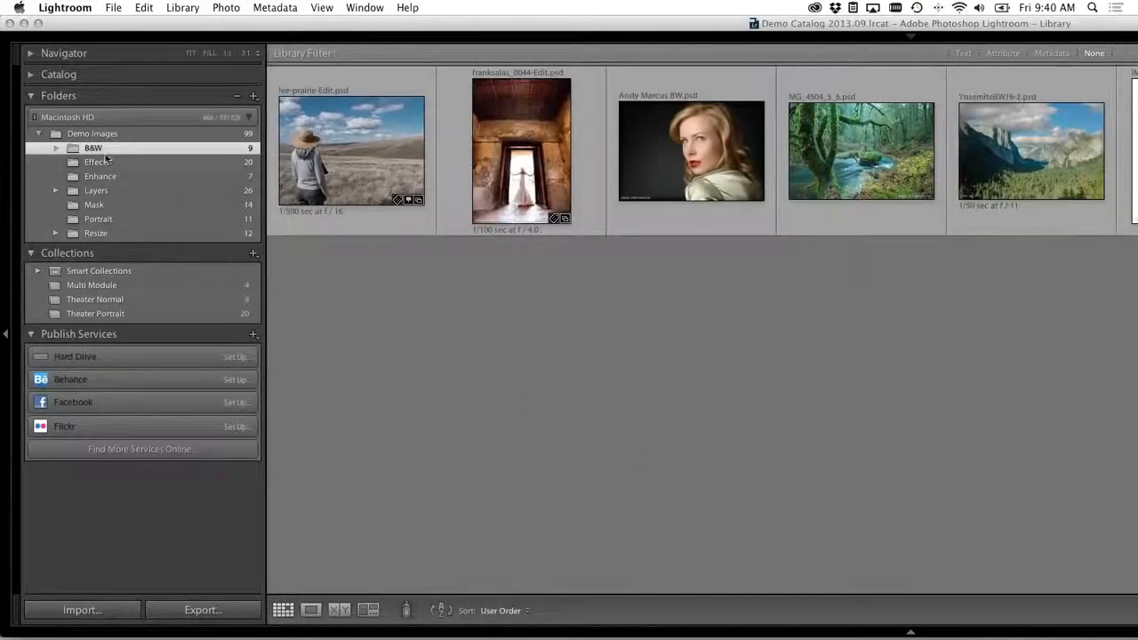
# Step: Send PPortrait_Theatre_3.psd from Lightroom's Portrait folder to Perfect Portrait 8
pyautogui.click(100, 219)
pyautogui.click(502, 324)
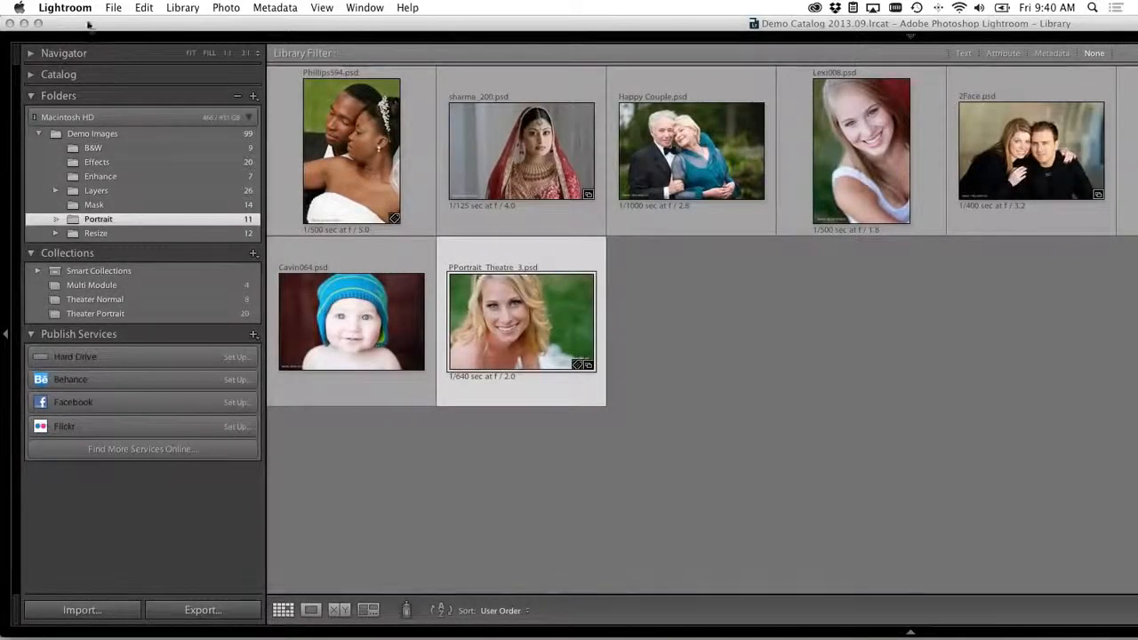
pyautogui.click(113, 8)
pyautogui.moveTo(178, 264)
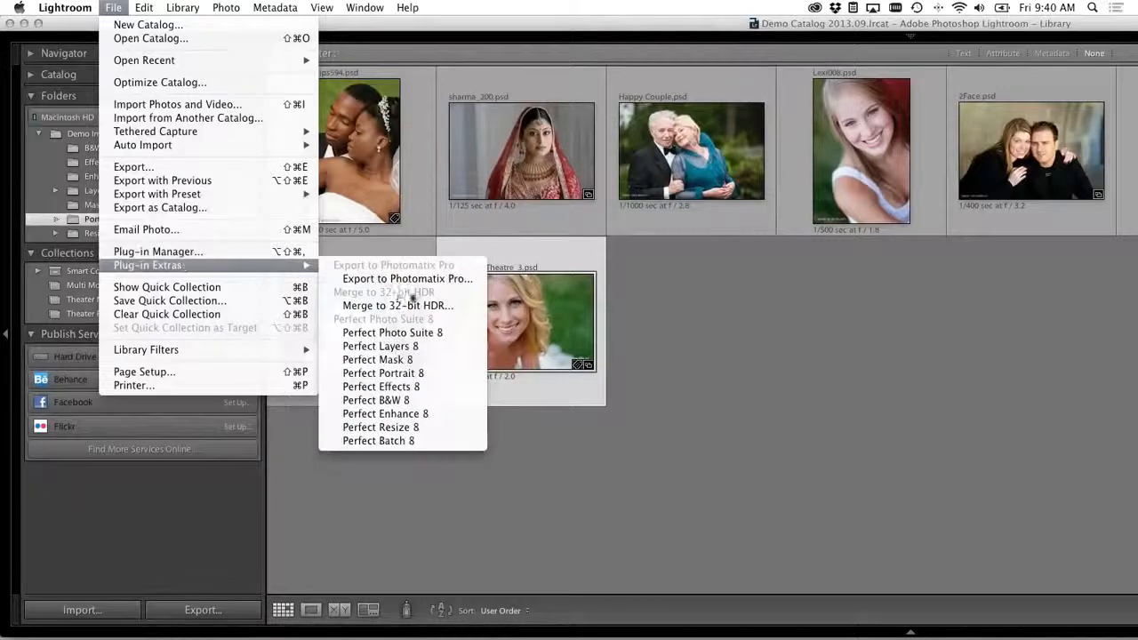
pyautogui.click(436, 374)
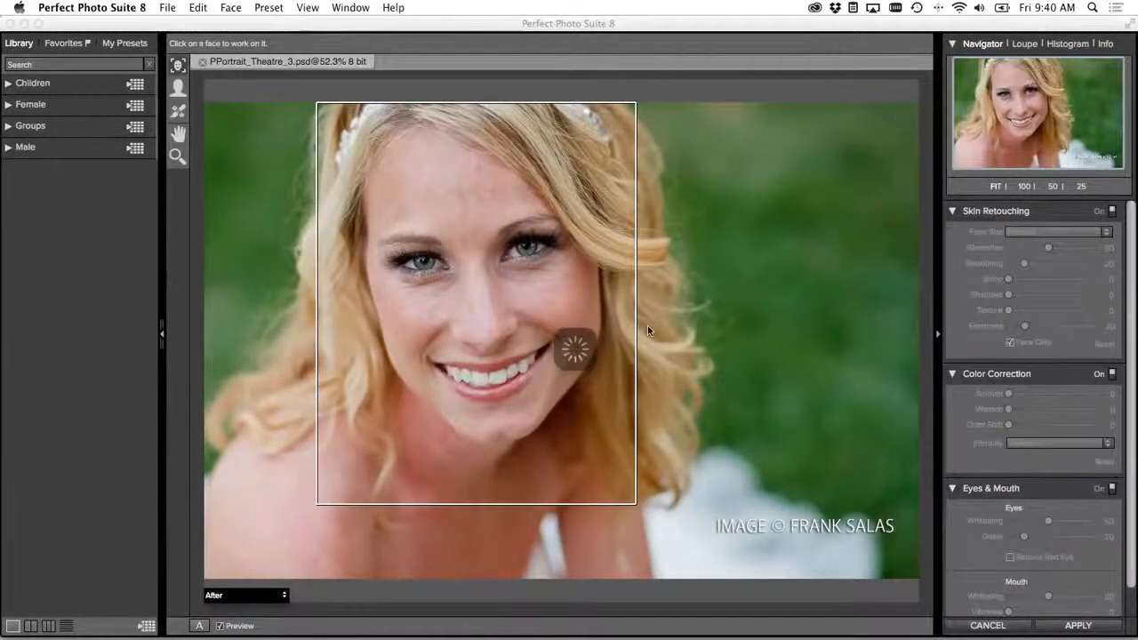
# Step: Select the woman's face for retouching and fit the mouth outline to her lip corners, upper lip and teeth
pyautogui.click(520, 300)
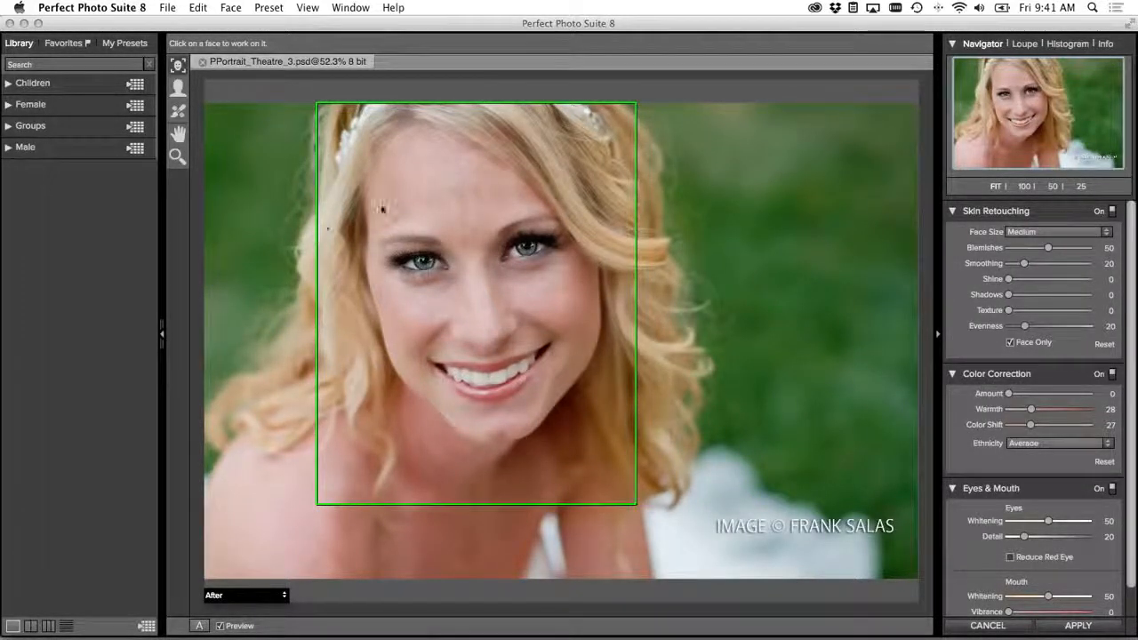
pyautogui.click(486, 258)
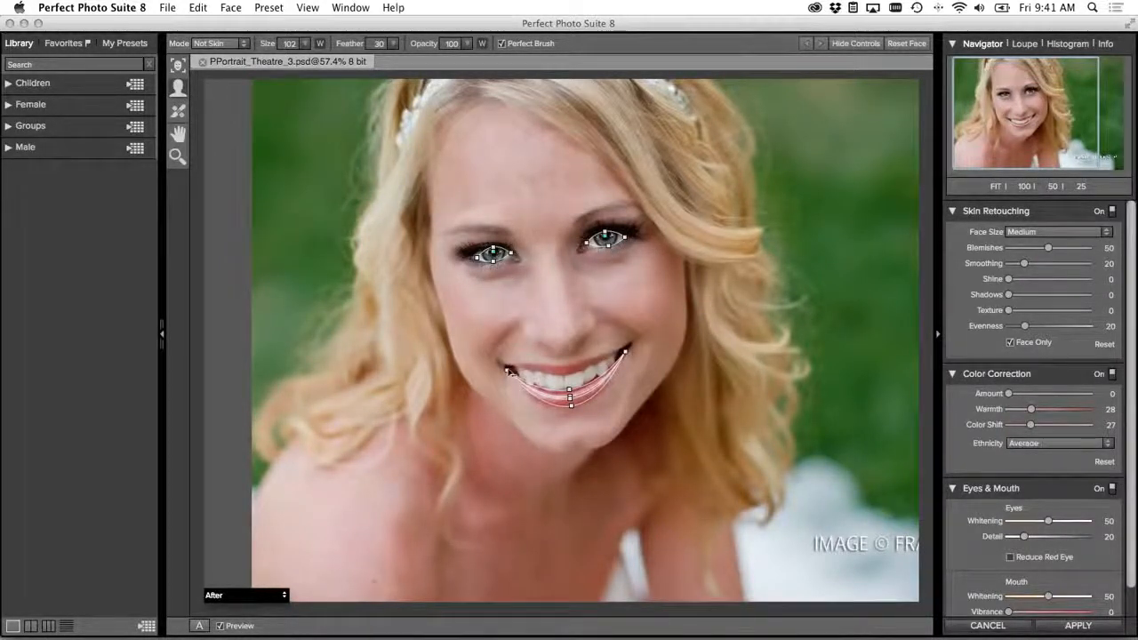
pyautogui.moveTo(507, 368); pyautogui.dragTo(504, 366)
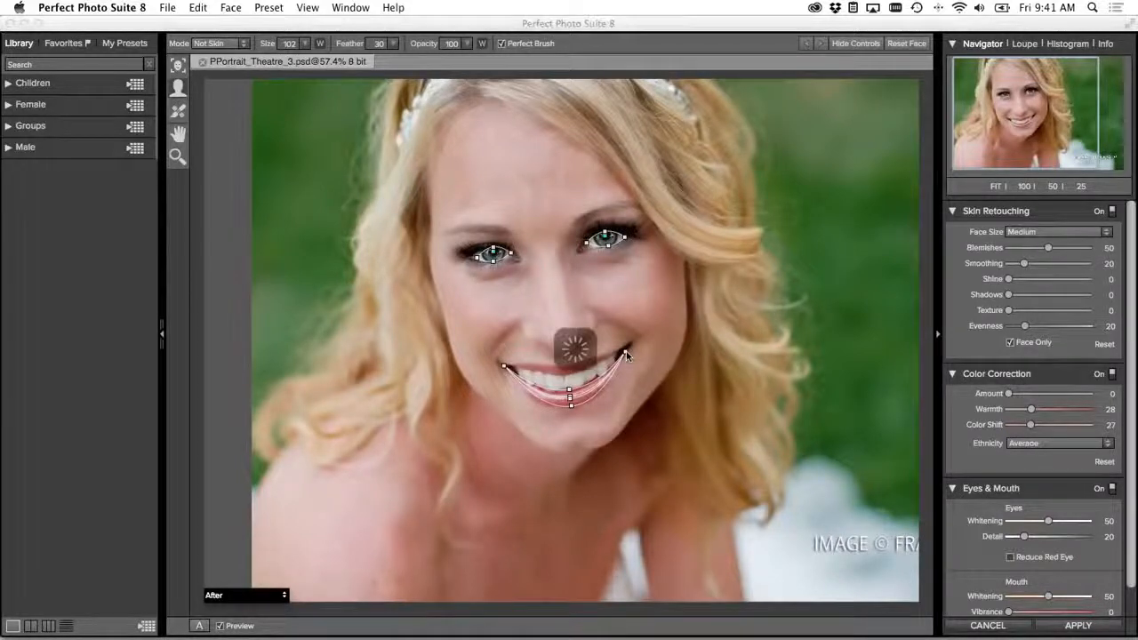
pyautogui.moveTo(627, 355); pyautogui.dragTo(634, 341)
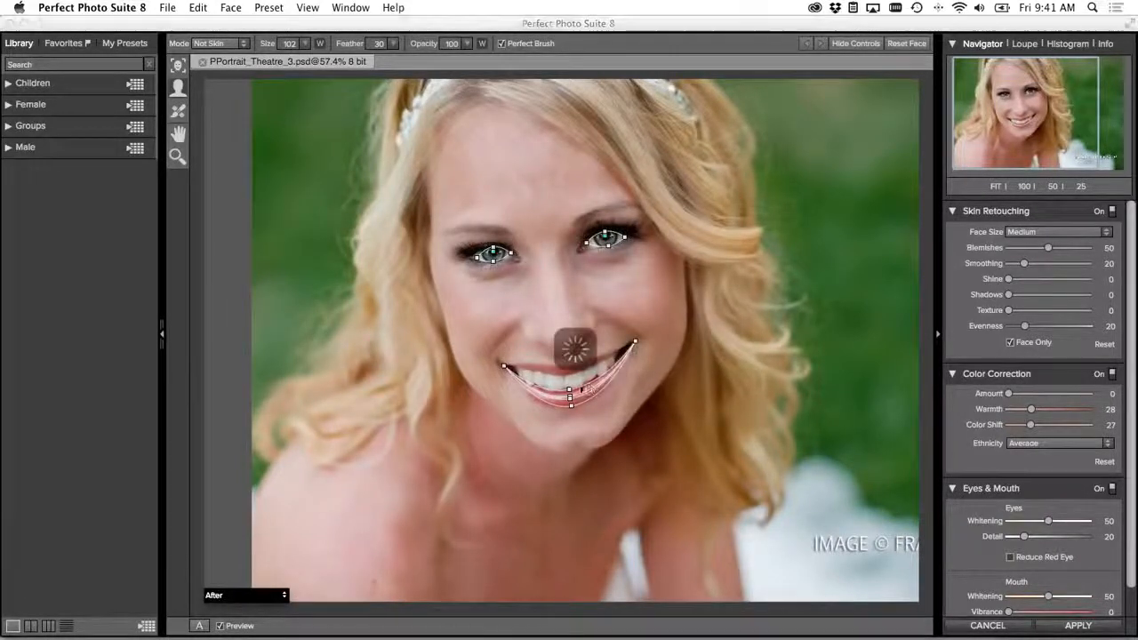
pyautogui.moveTo(569, 388); pyautogui.dragTo(500, 364)
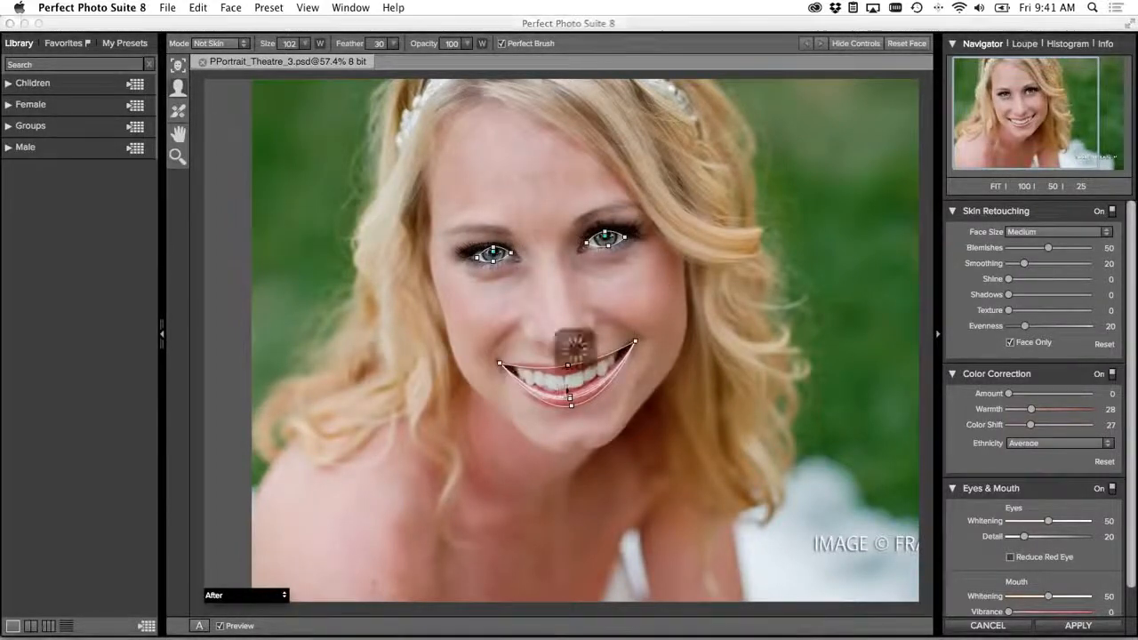
pyautogui.moveTo(570, 391); pyautogui.dragTo(574, 377)
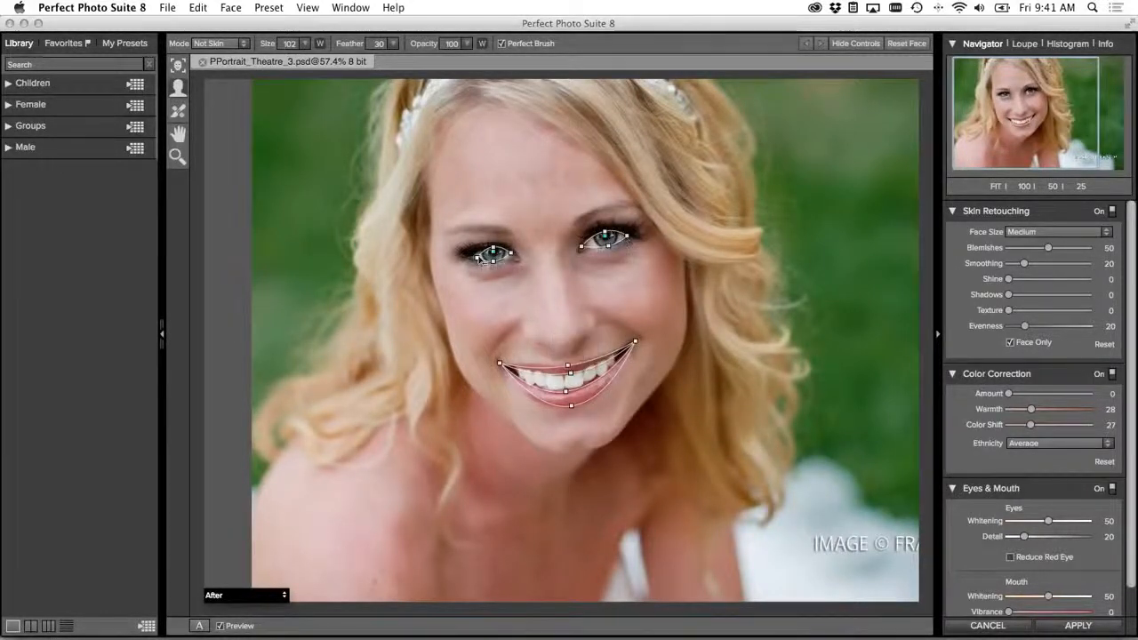
# Step: Fit the eye outline to the eye's outer corner, then compare the retouched face with the original with the face controls hidden
pyautogui.moveTo(477, 257); pyautogui.dragTo(468, 257)
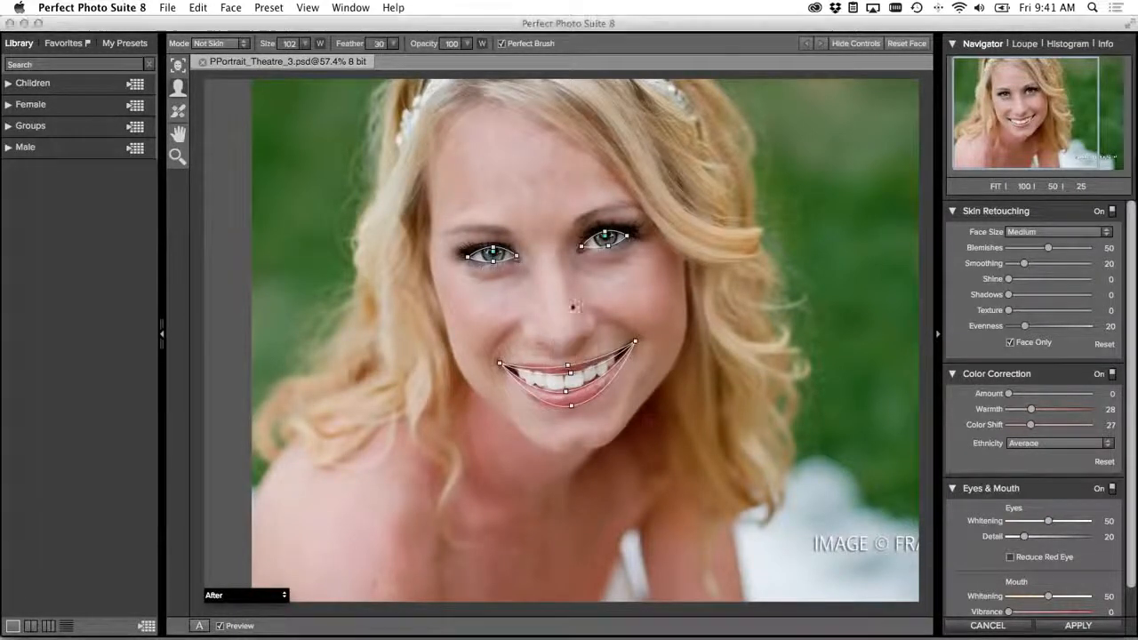
pyautogui.click(853, 44)
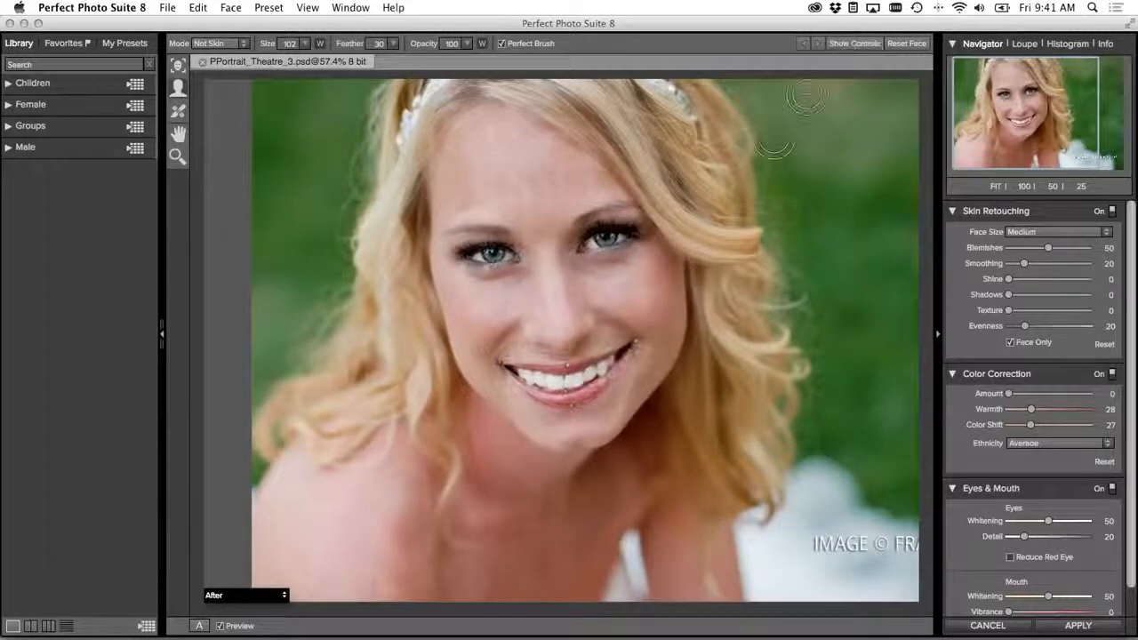
pyautogui.click(219, 626)
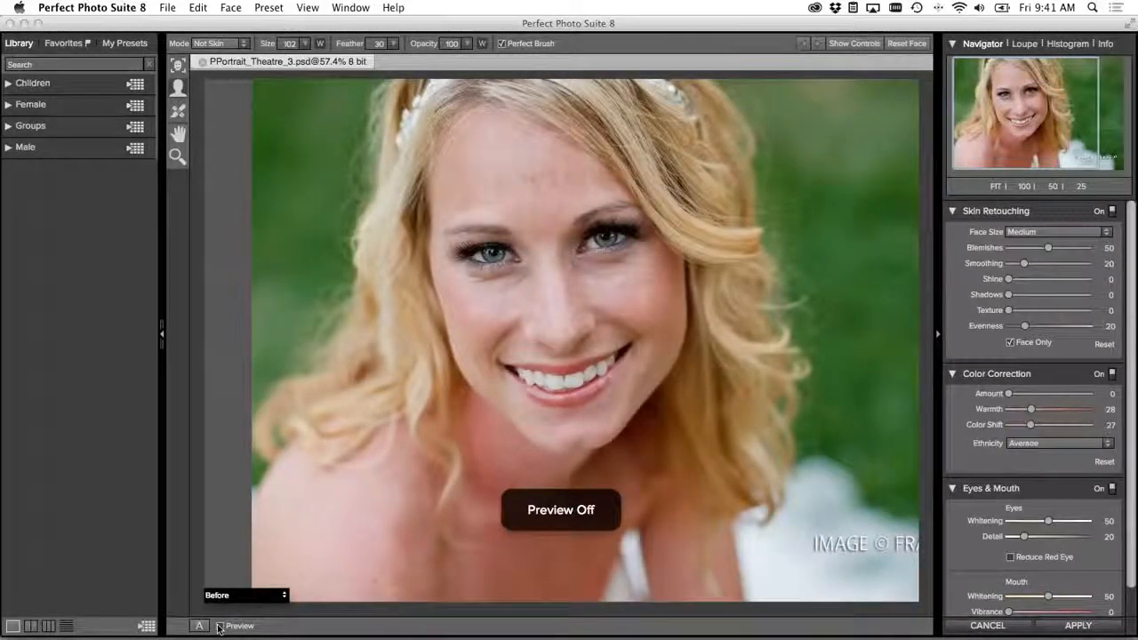
pyautogui.click(220, 627)
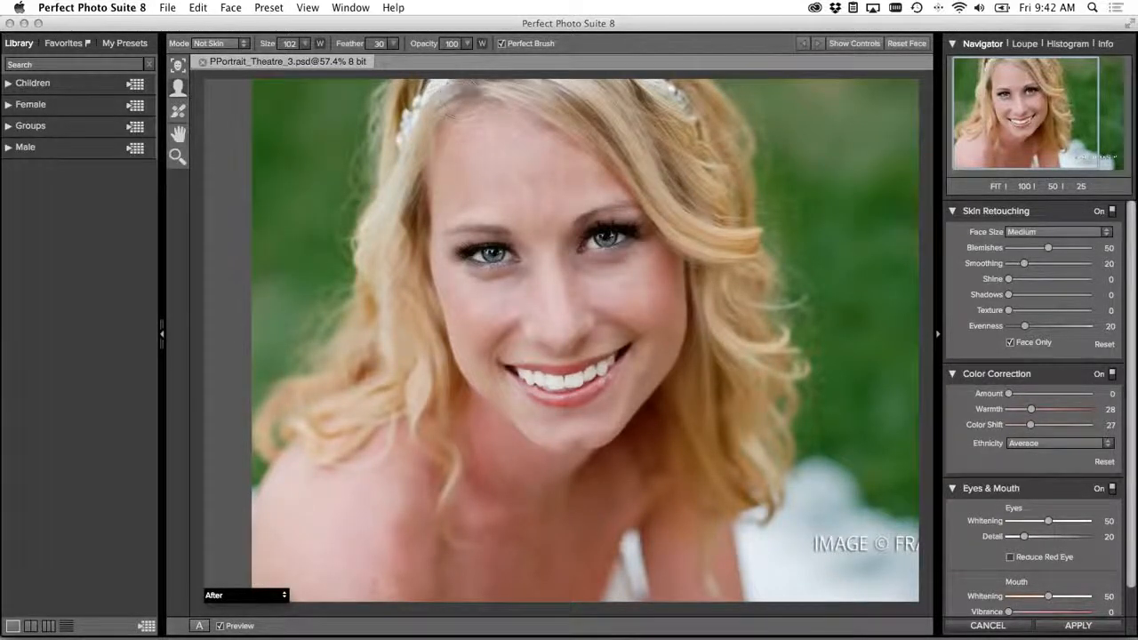
# Step: Enlarge the brush to 175 and paint along the hairline in Not Skin mode to exclude the hair from retouching
pyautogui.press(']')
pyautogui.press(']')
pyautogui.press(']')
pyautogui.press(']')
pyautogui.moveTo(582, 140)
pyautogui.mouseDown()
pyautogui.moveTo(664, 134)
pyautogui.moveTo(611, 88)
pyautogui.moveTo(524, 76)
pyautogui.moveTo(613, 120)
pyautogui.moveTo(688, 213)
pyautogui.moveTo(627, 124)
pyautogui.moveTo(516, 98)
pyautogui.moveTo(635, 142)
pyautogui.moveTo(644, 116)
pyautogui.moveTo(639, 142)
pyautogui.moveTo(497, 98)
pyautogui.mouseUp()
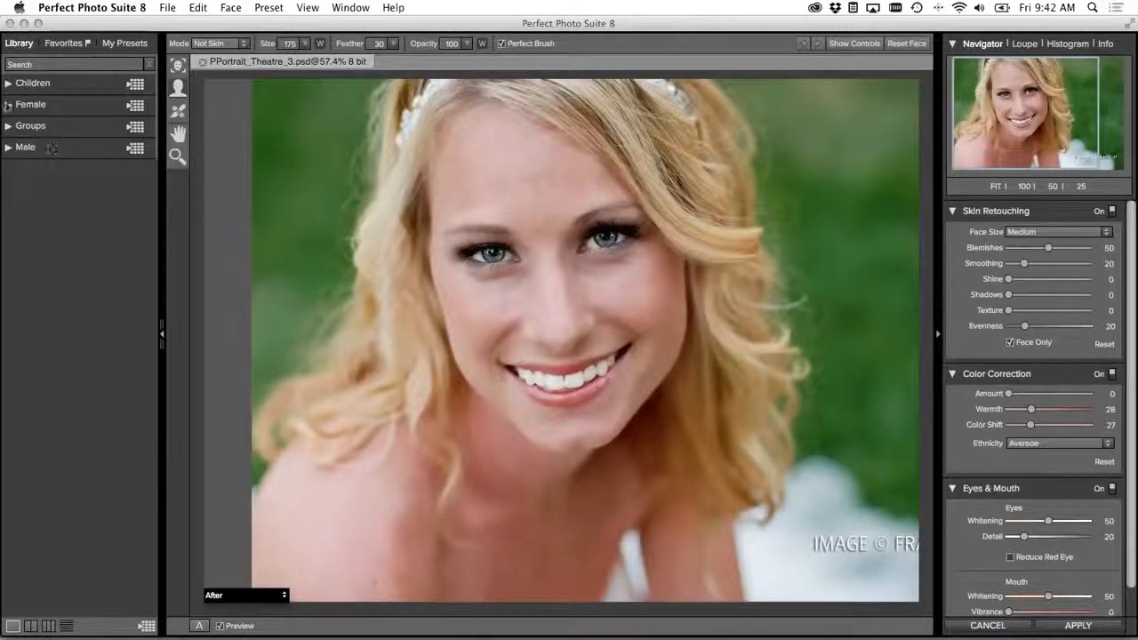
# Step: Apply the Shine Reducer preset from the Female category and set the skin retouching Evenness to 41
pyautogui.click(135, 106)
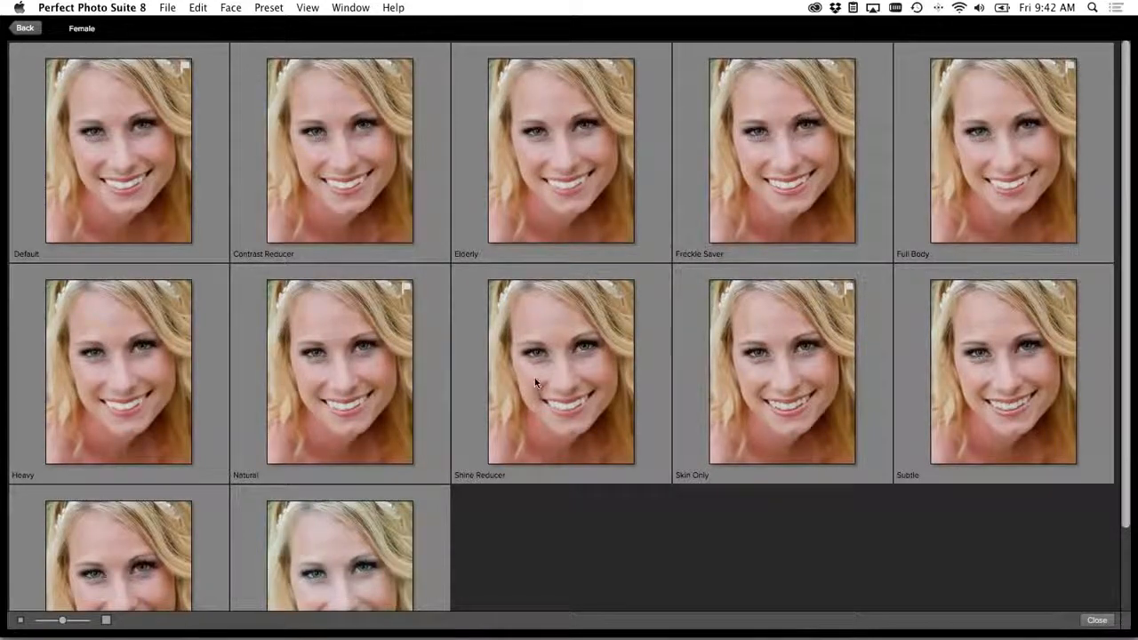
pyautogui.doubleClick(560, 370)
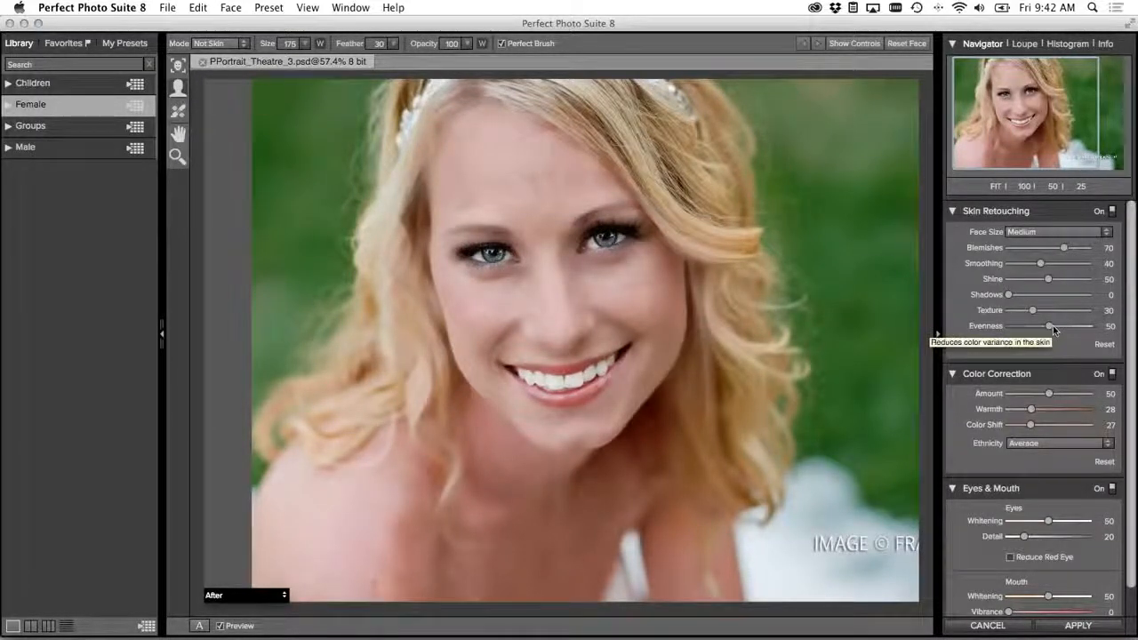
pyautogui.moveTo(1050, 325); pyautogui.dragTo(1042, 329)
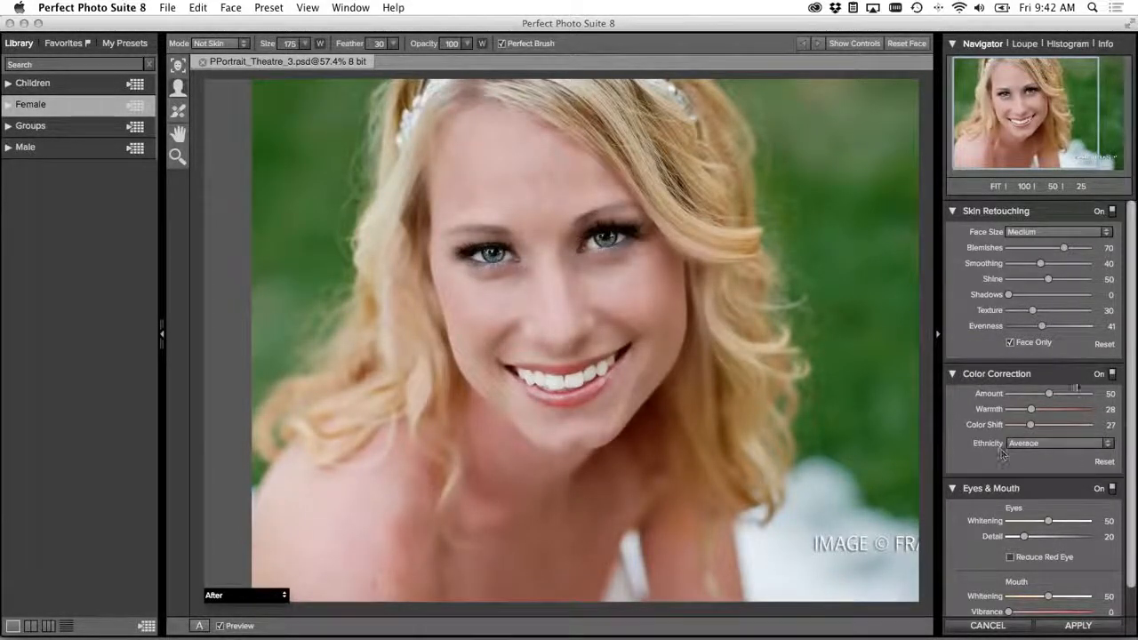
pyautogui.scroll(-2, 1127, 426)
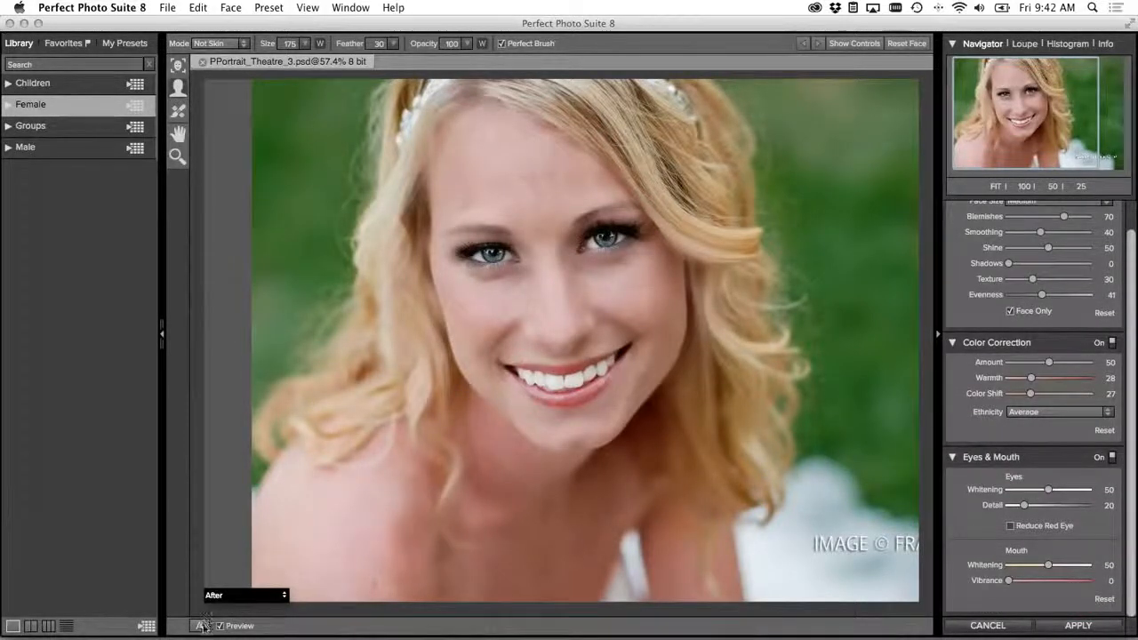
# Step: Compare the woman's face before and after side by side and cancel the editing session without applying the retouch
pyautogui.click(203, 626)
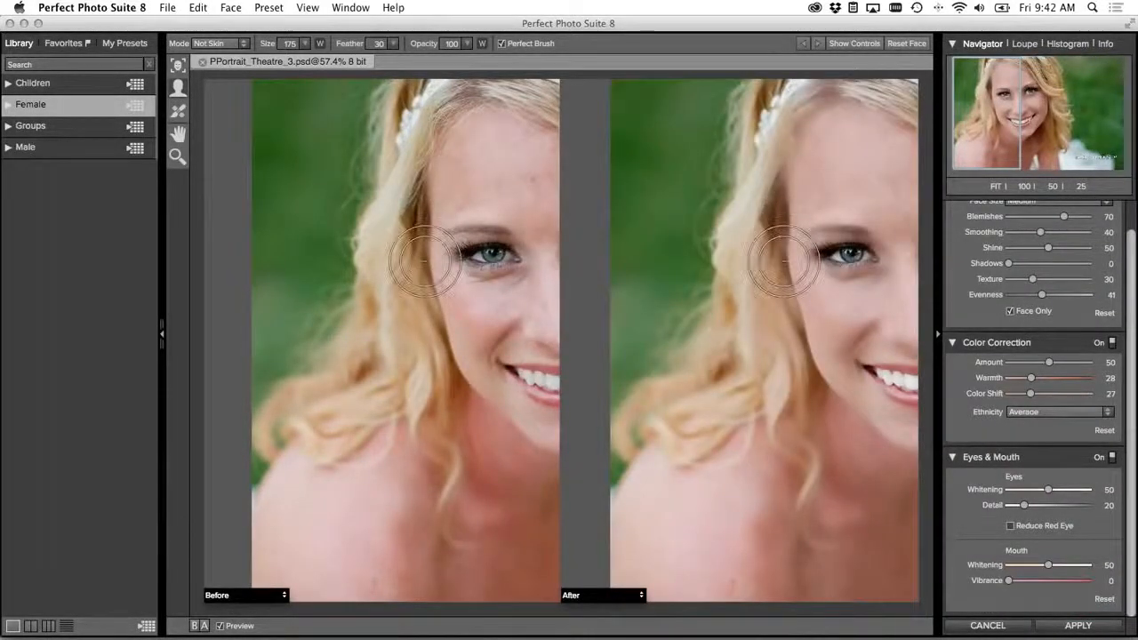
pyautogui.moveTo(780, 260); pyautogui.dragTo(622, 273)
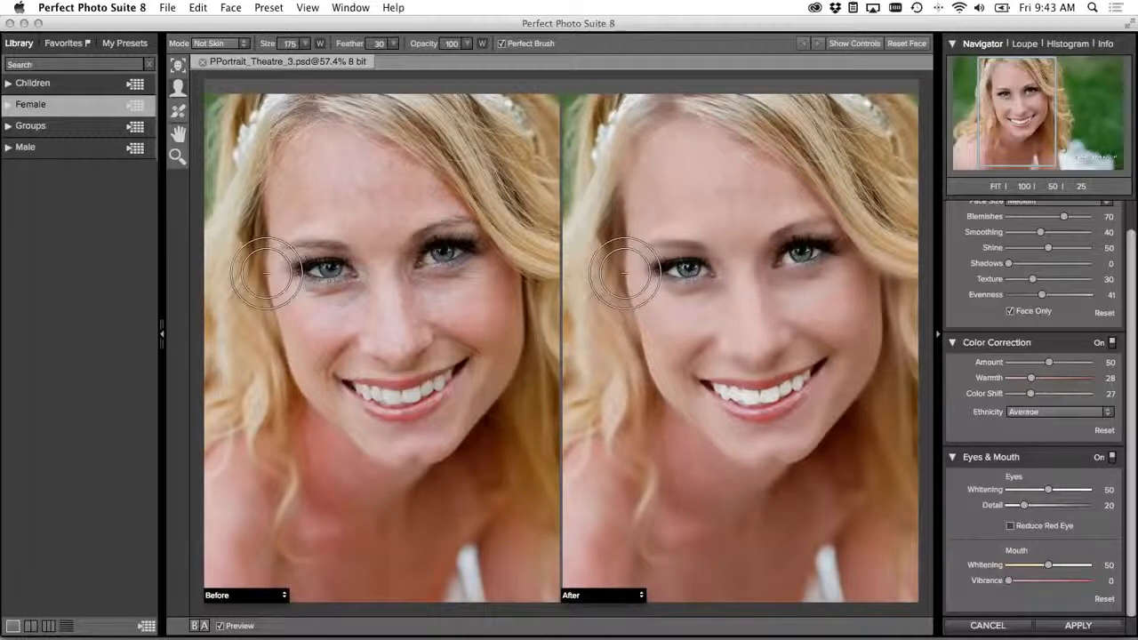
pyautogui.click(987, 625)
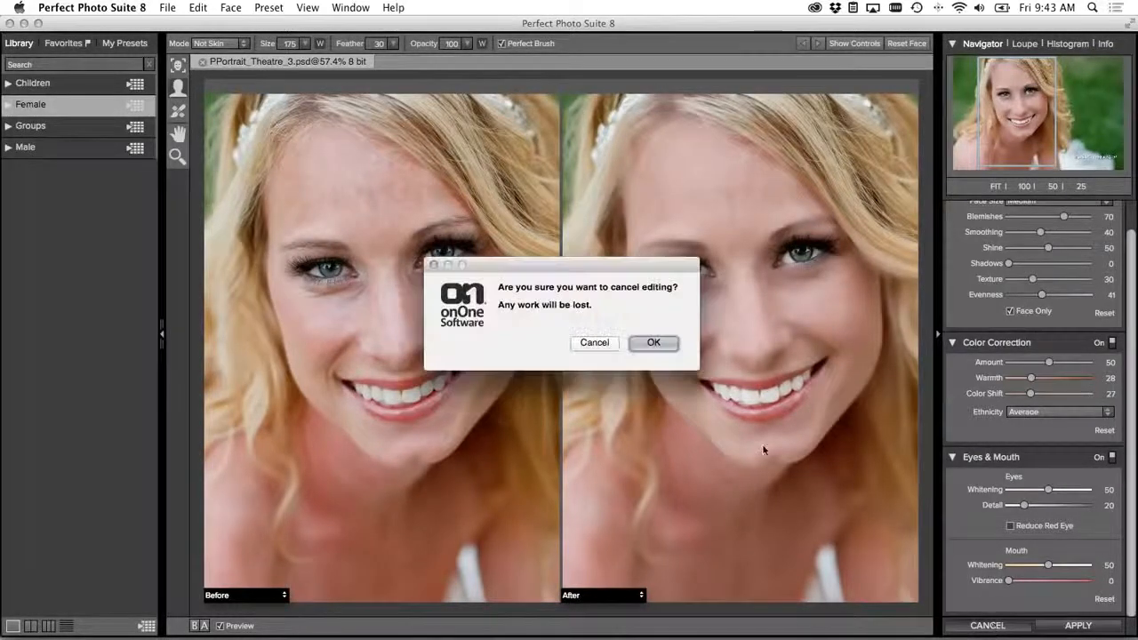
pyautogui.click(655, 340)
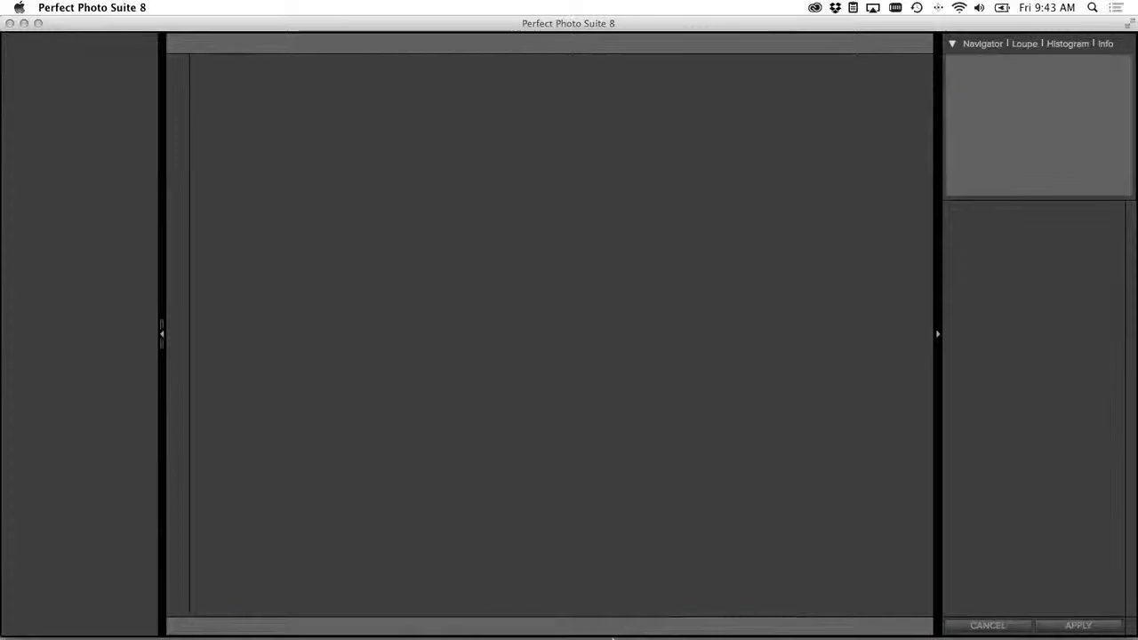
pyautogui.moveTo(613, 637)
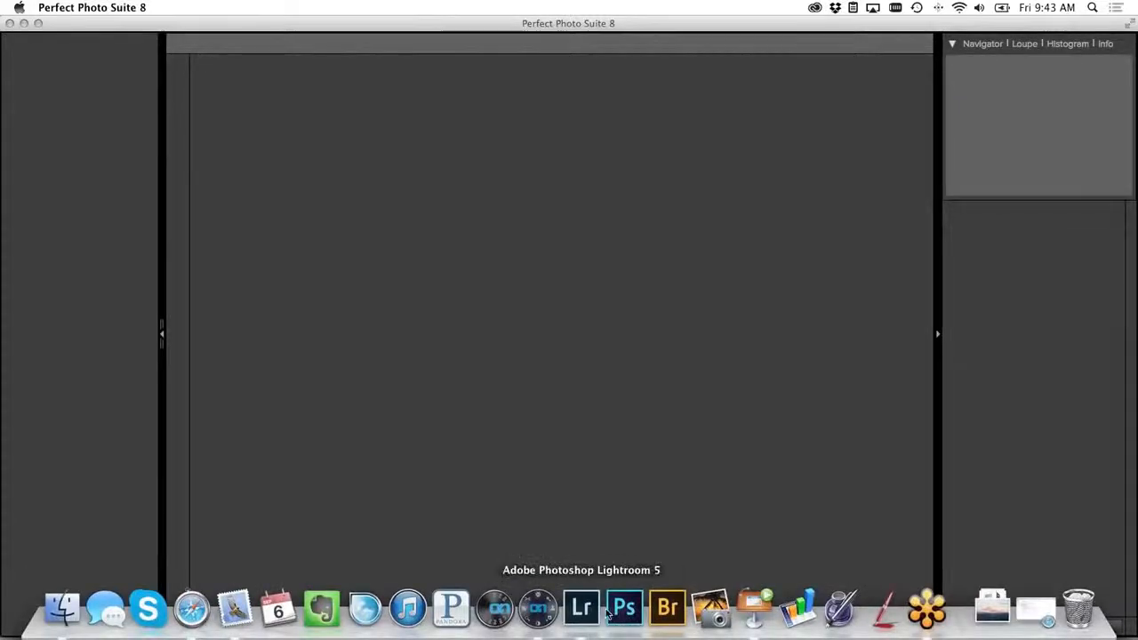
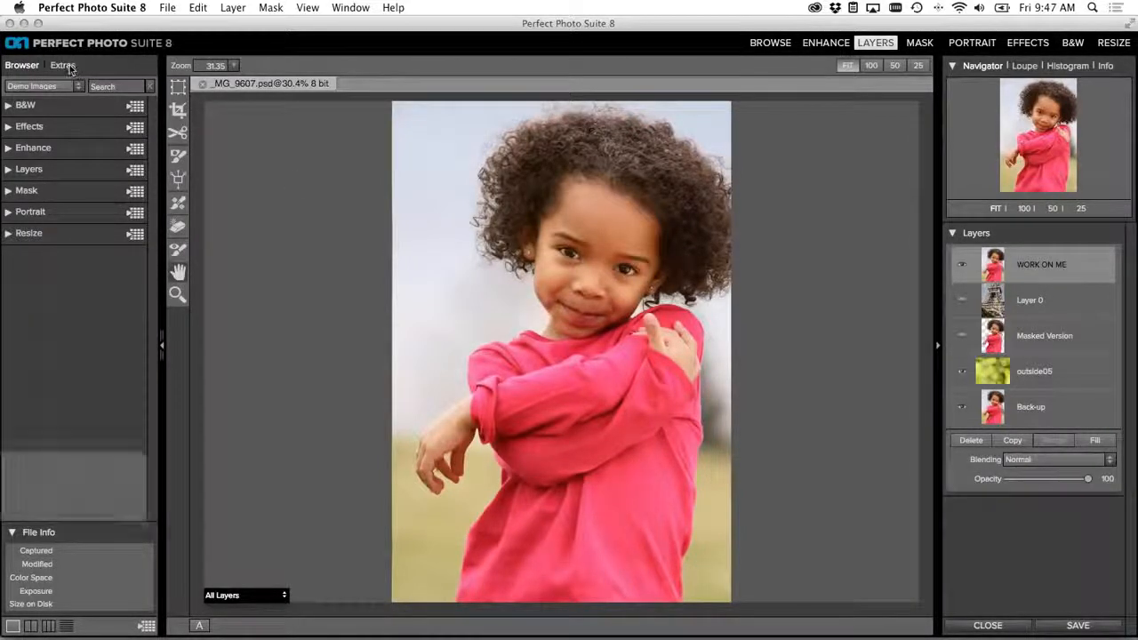
# Step: Add outside05.jpg from the Outside folder of the Backgrounds extras to the open image as a new layer
pyautogui.click(54, 67)
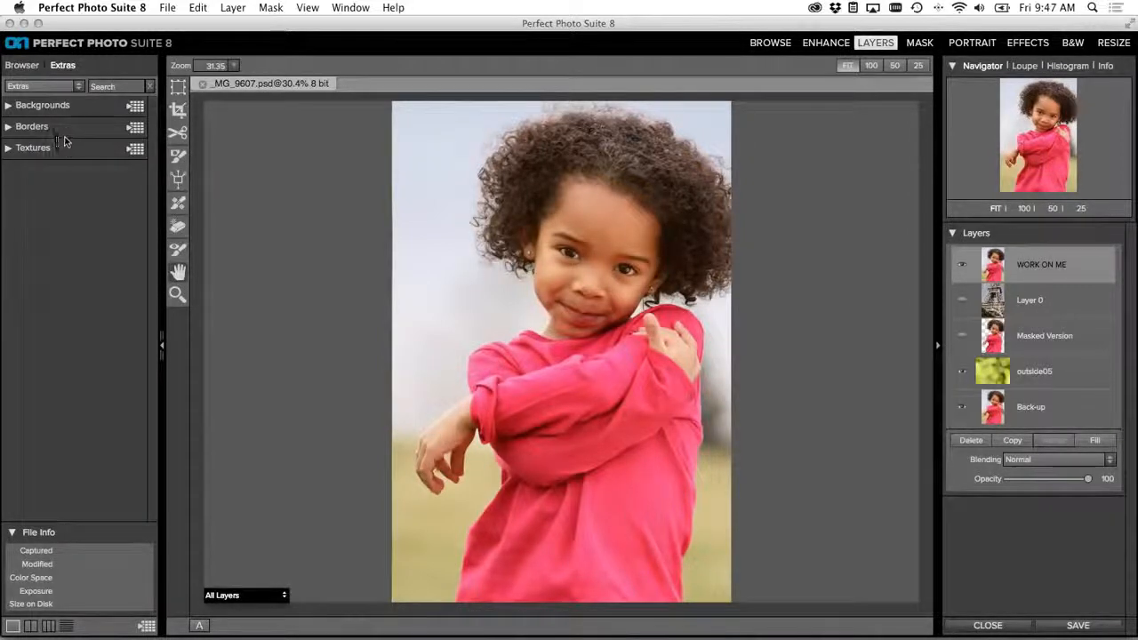
pyautogui.click(113, 105)
pyautogui.click(135, 105)
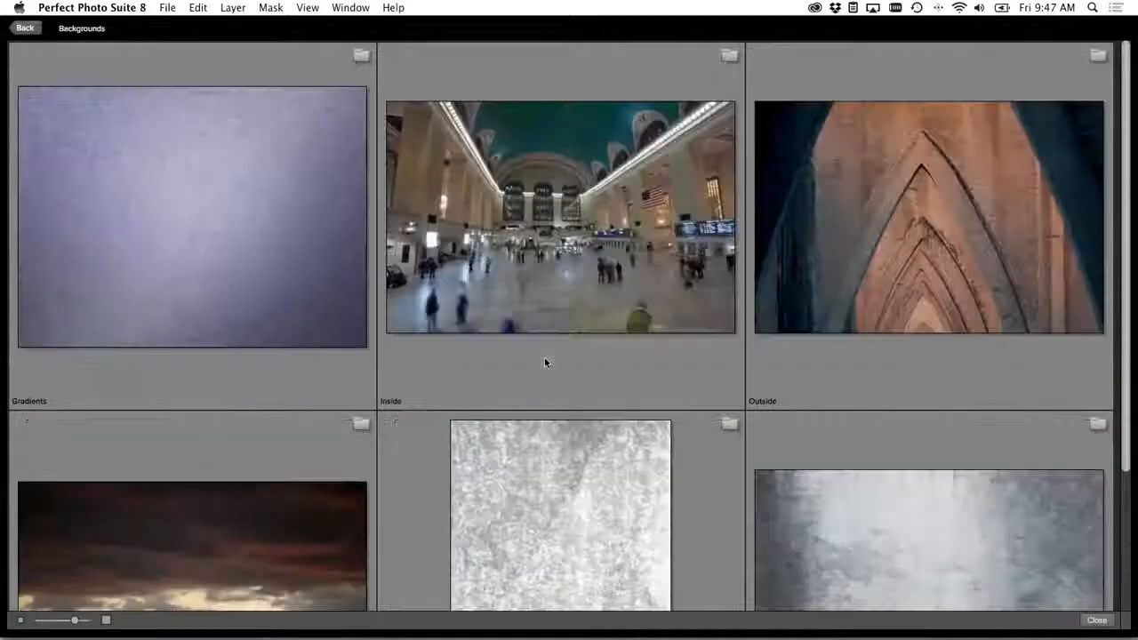
pyautogui.press('super+minus')
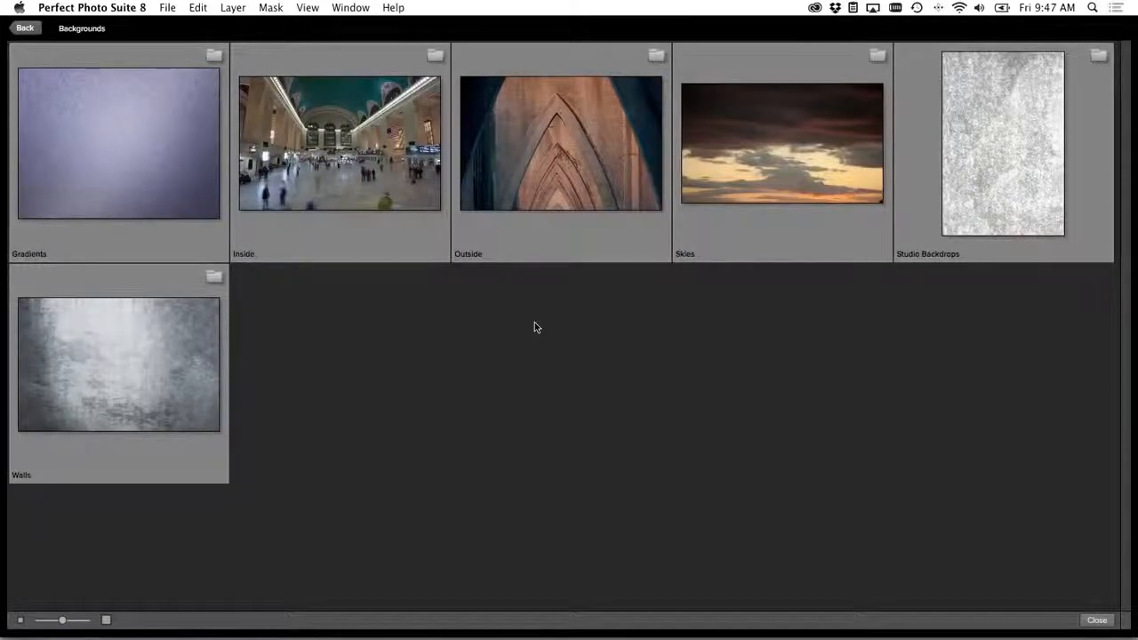
pyautogui.doubleClick(557, 197)
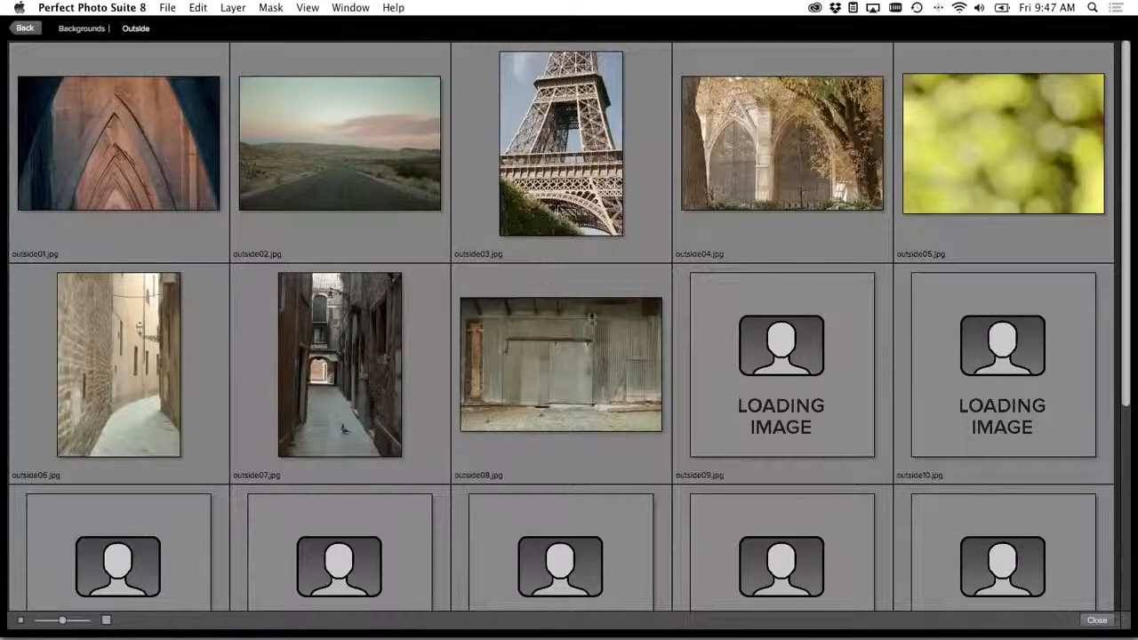
pyautogui.scroll(-4, 591, 315)
pyautogui.scroll(4, 592, 316)
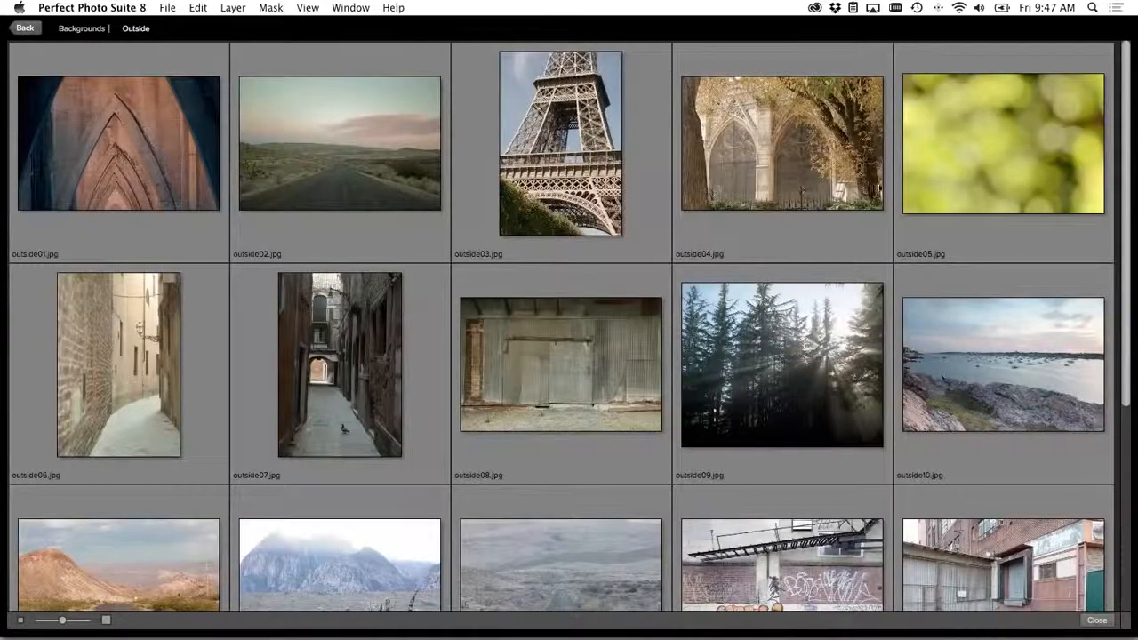
pyautogui.doubleClick(985, 171)
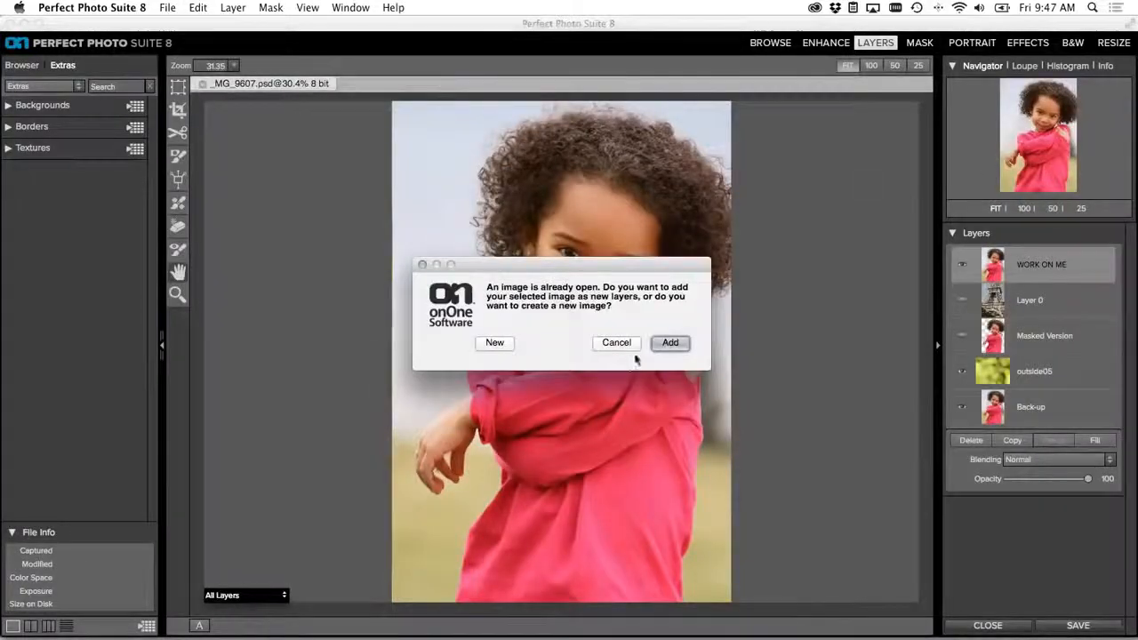
pyautogui.click(669, 343)
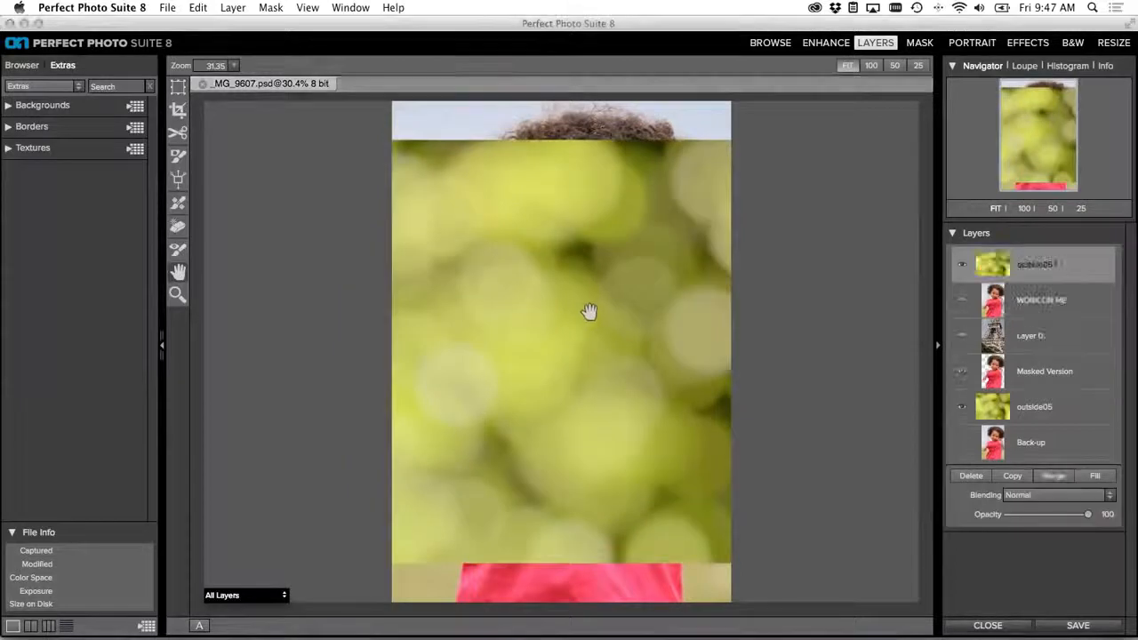
# Step: Scale the new green background layer to 120, shift it sideways so it fills the canvas, and apply the transform
pyautogui.click(178, 86)
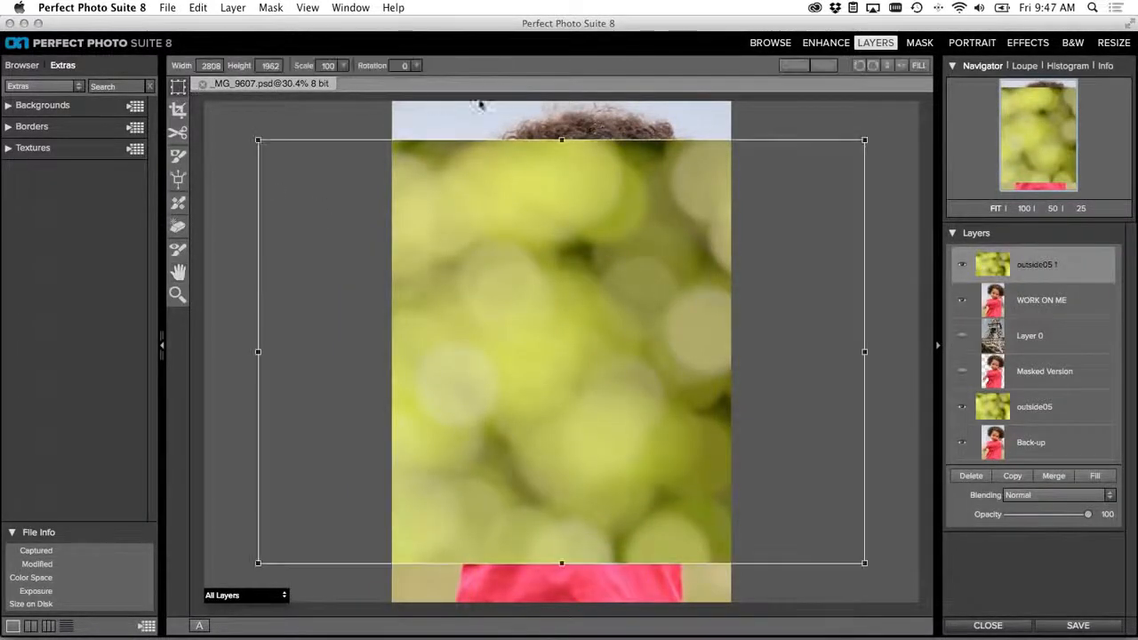
pyautogui.moveTo(305, 66); pyautogui.dragTo(322, 67)
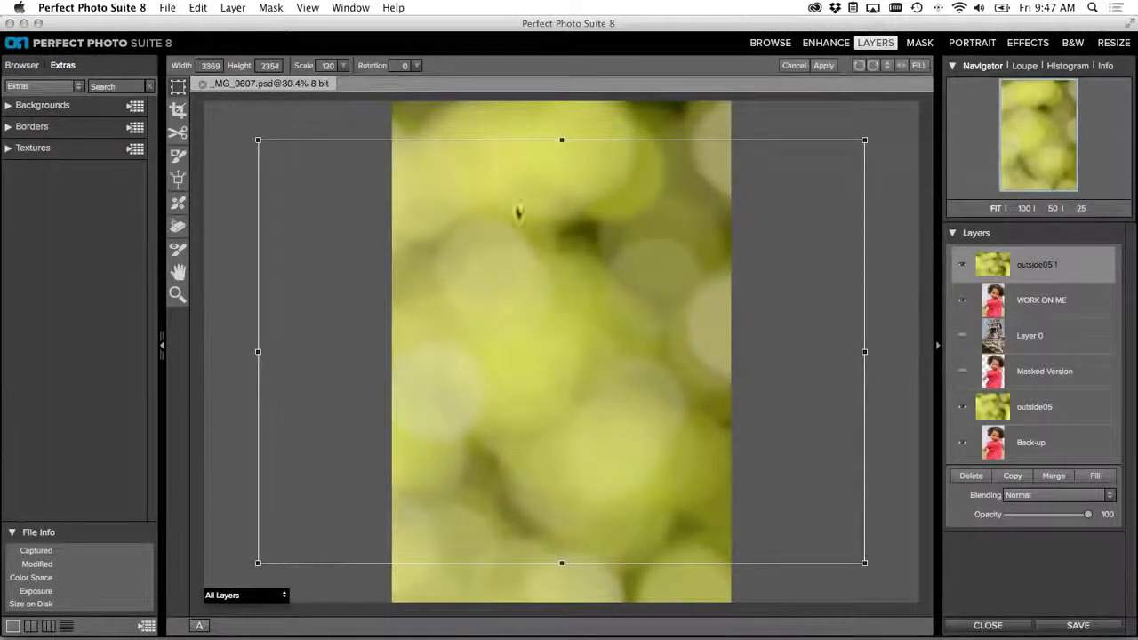
pyautogui.moveTo(616, 235); pyautogui.dragTo(480, 239)
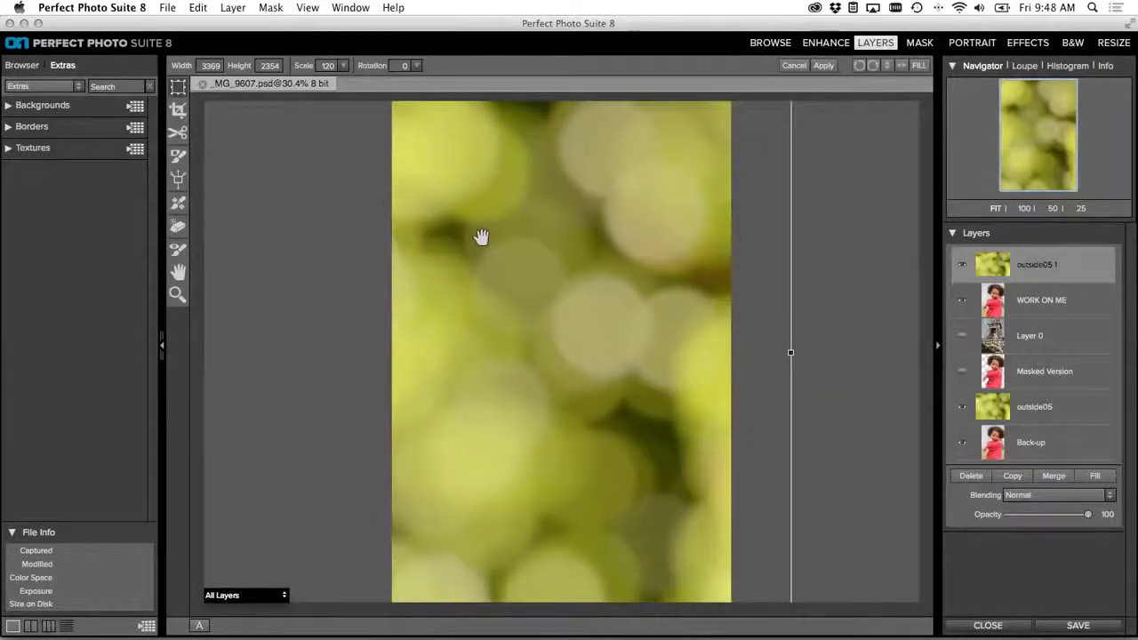
pyautogui.click(821, 67)
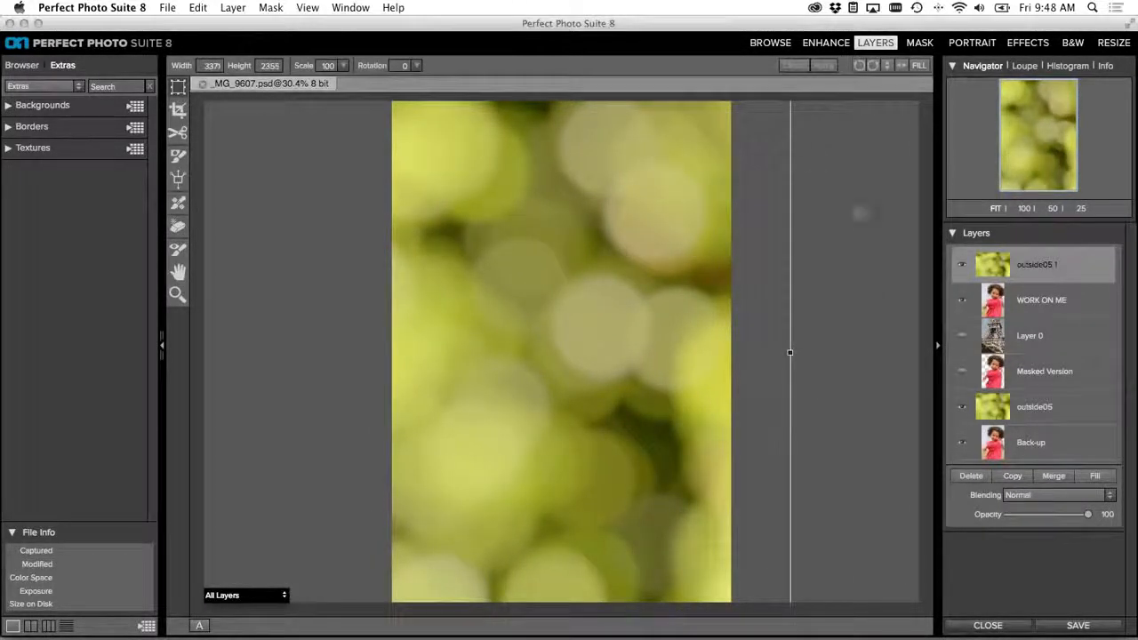
# Step: Move the WORK ON ME layer above the new background layer and toggle its visibility to check the stacking
pyautogui.click(1038, 302)
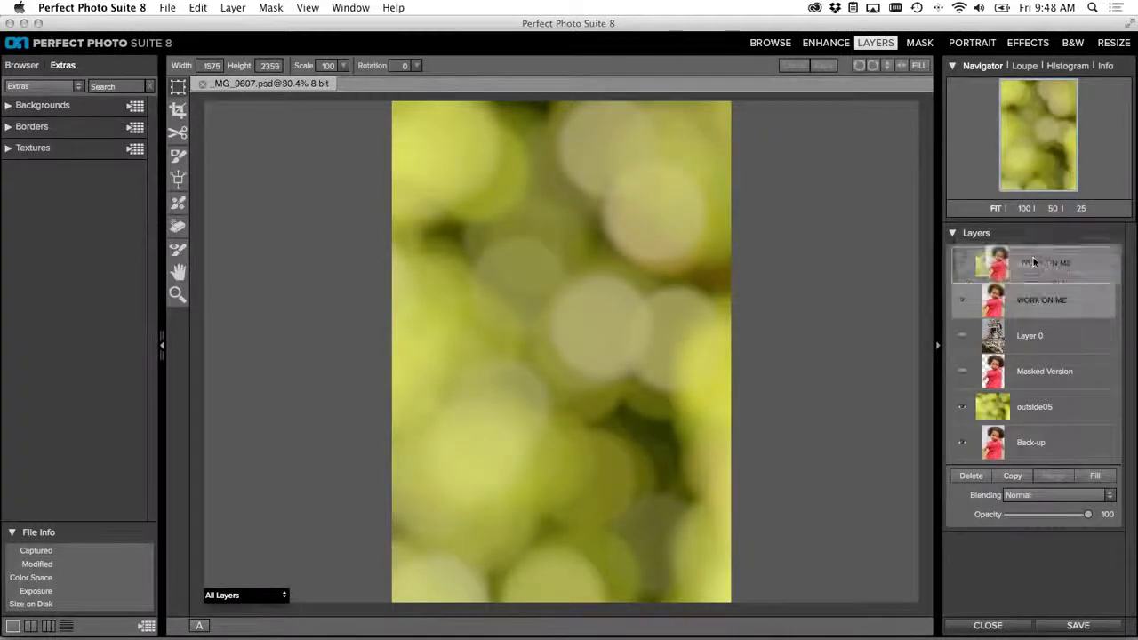
pyautogui.moveTo(1034, 261); pyautogui.dragTo(1030, 264)
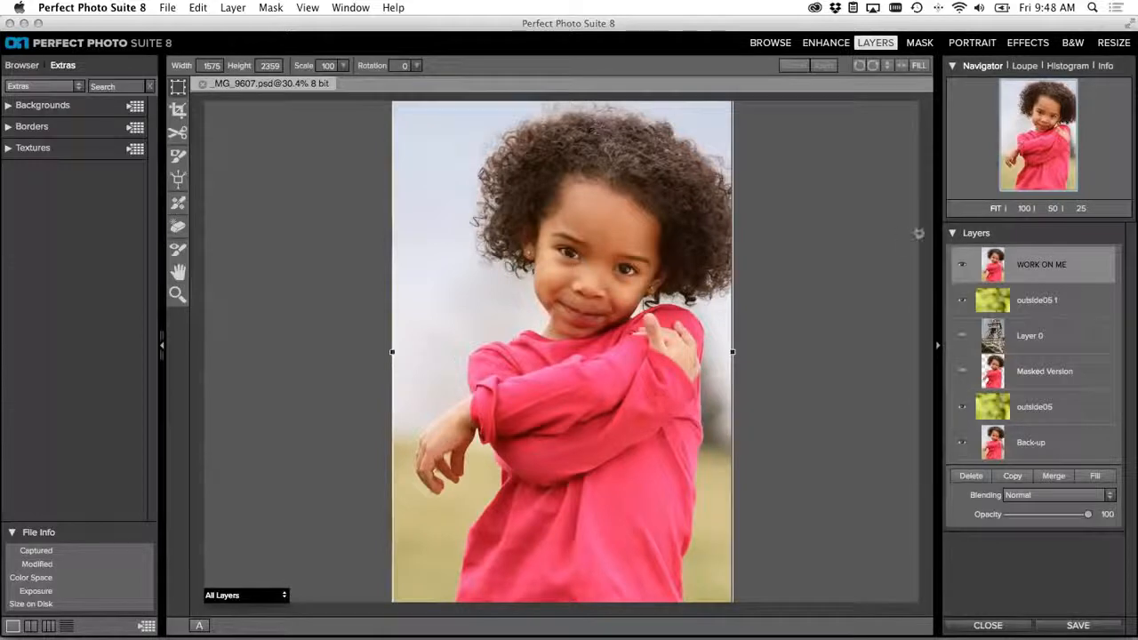
pyautogui.click(960, 264)
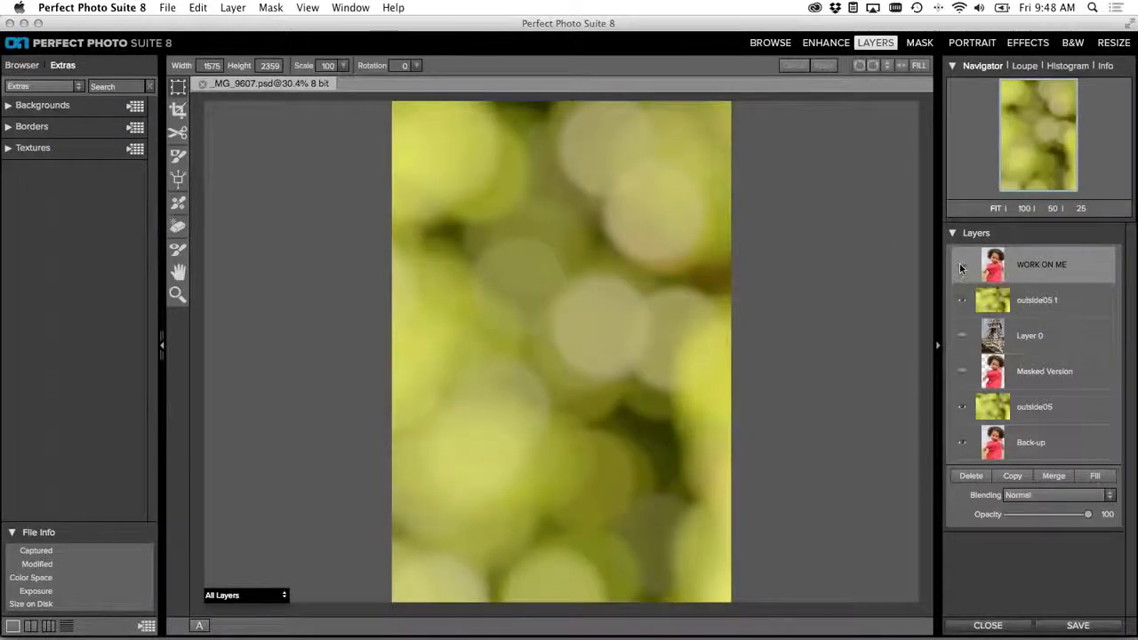
pyautogui.click(960, 264)
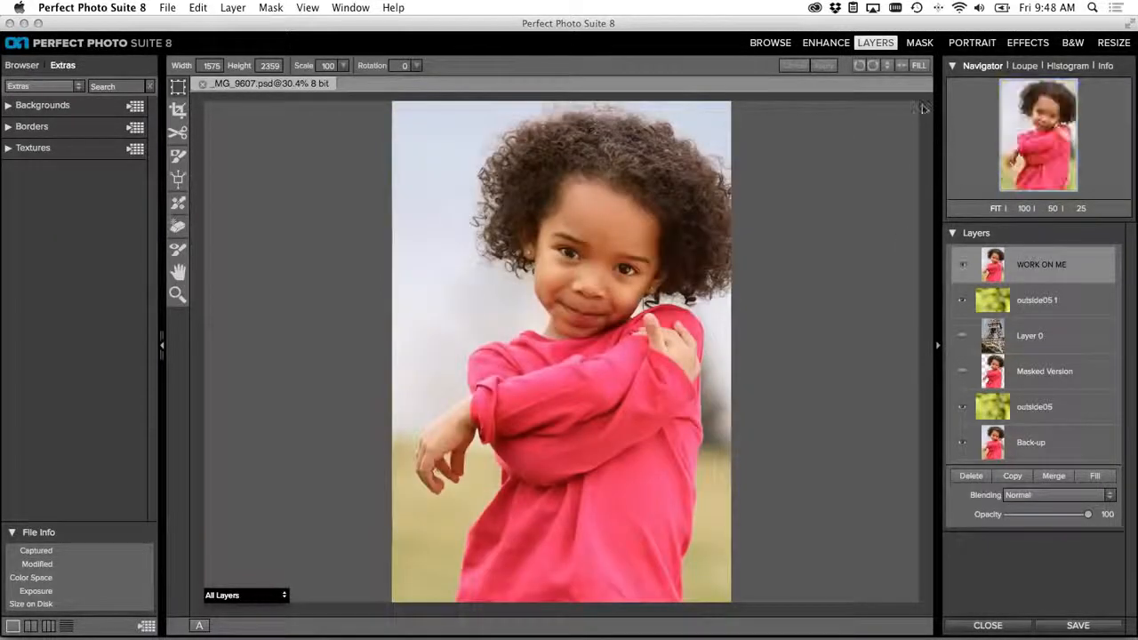
# Step: Switch to the Mask module for the WORK ON ME layer and examine the Segments view before returning to All Layers
pyautogui.click(925, 46)
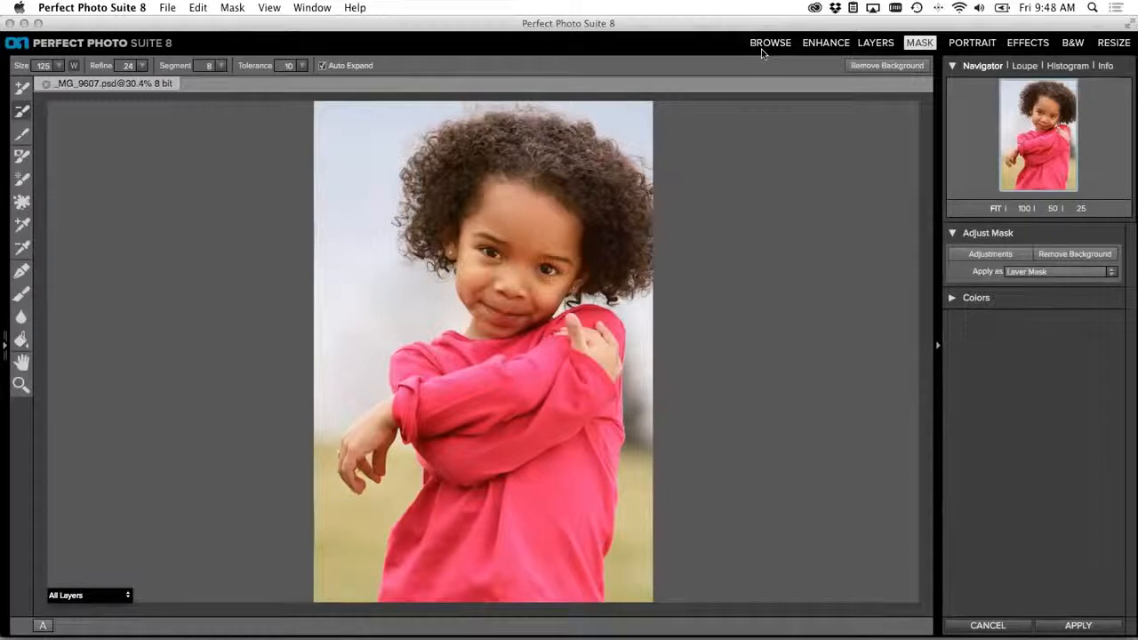
pyautogui.click(107, 595)
pyautogui.click(84, 585)
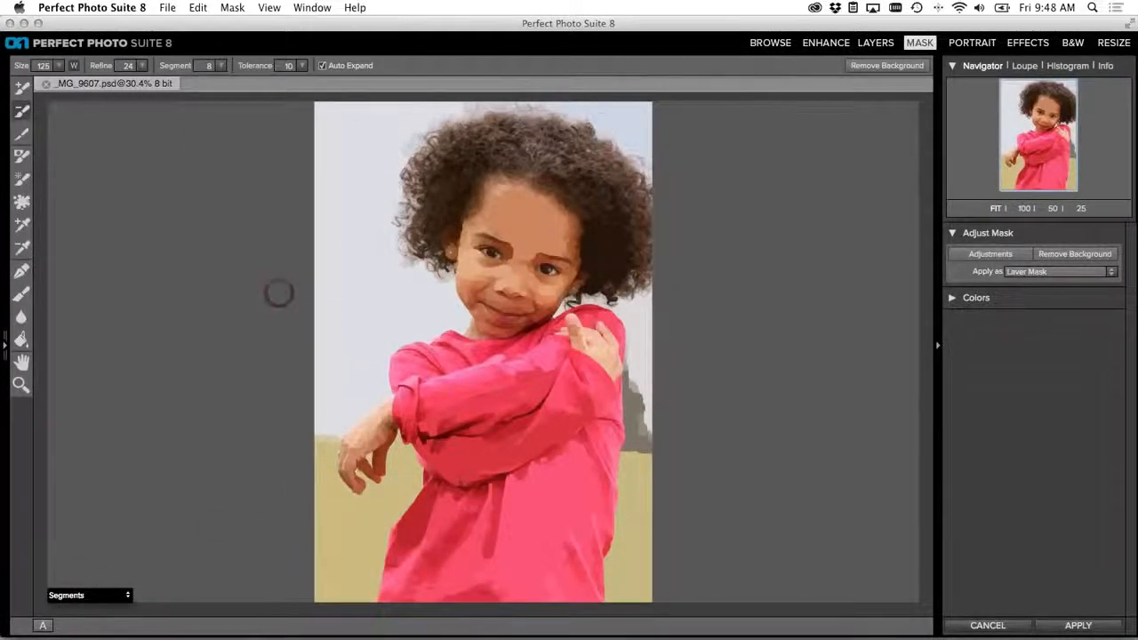
pyautogui.click(84, 594)
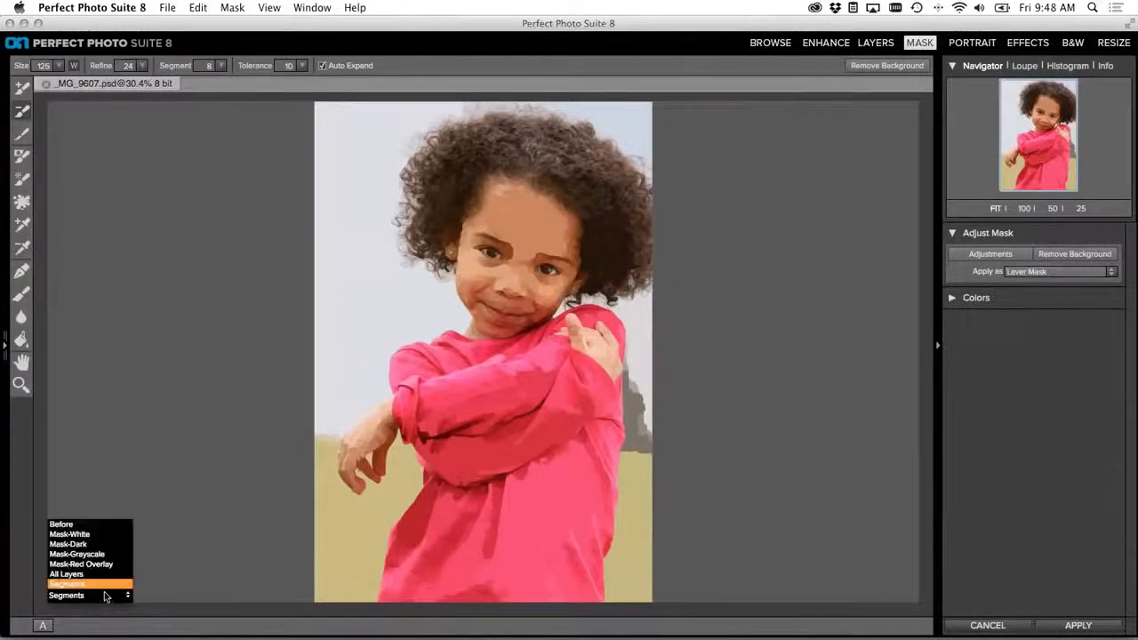
pyautogui.click(81, 582)
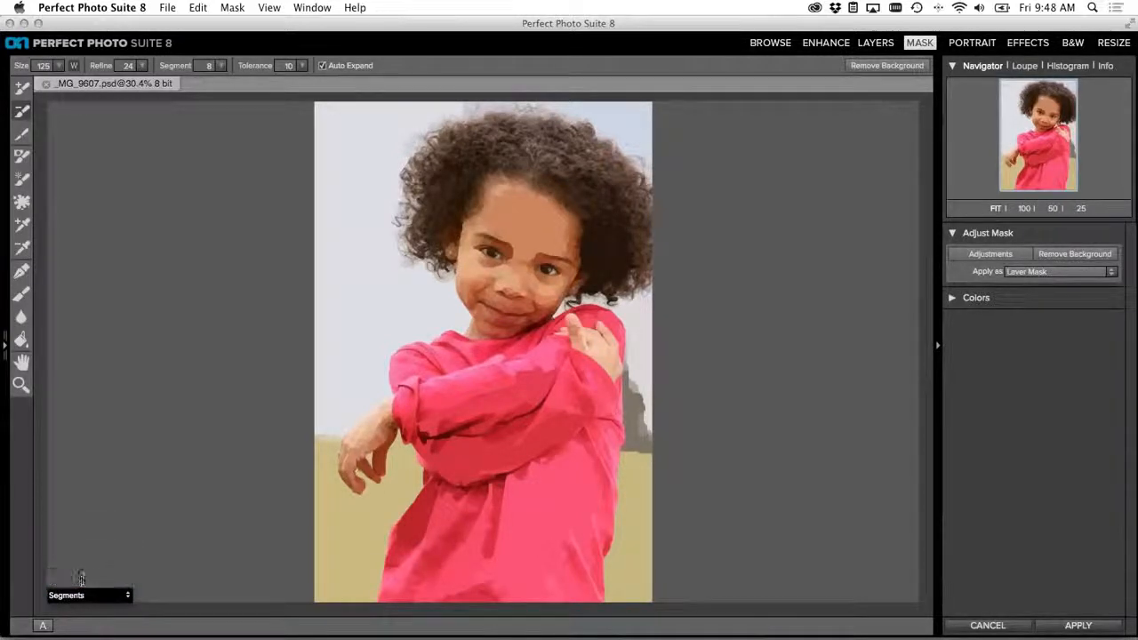
pyautogui.click(20, 112)
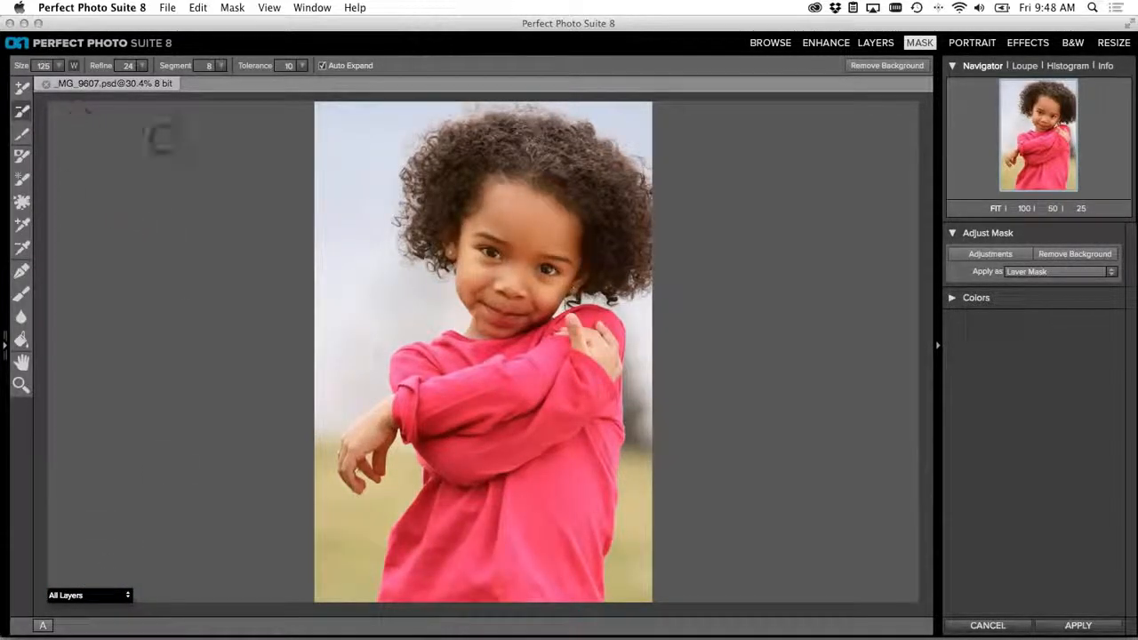
# Step: Paint out the original background around the girl, using the refine brush with Color Decontamination to clean the edges of her hair
pyautogui.moveTo(370, 131)
pyautogui.mouseDown()
pyautogui.moveTo(339, 198)
pyautogui.moveTo(356, 339)
pyautogui.moveTo(299, 483)
pyautogui.moveTo(311, 557)
pyautogui.moveTo(343, 553)
pyautogui.moveTo(364, 525)
pyautogui.mouseUp()
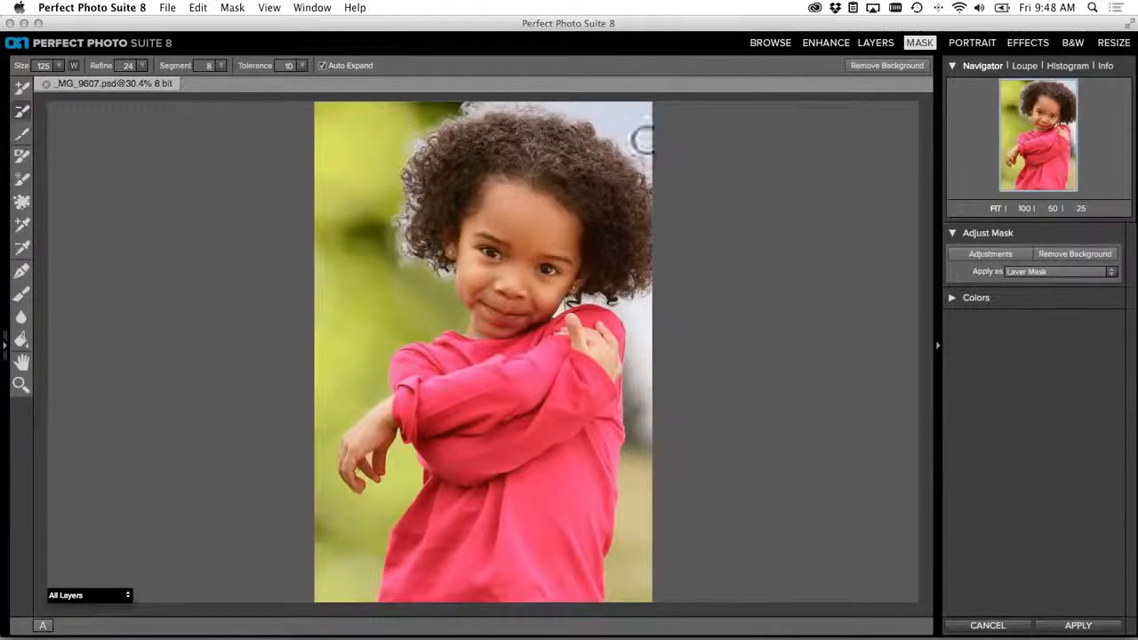
pyautogui.press('Return')
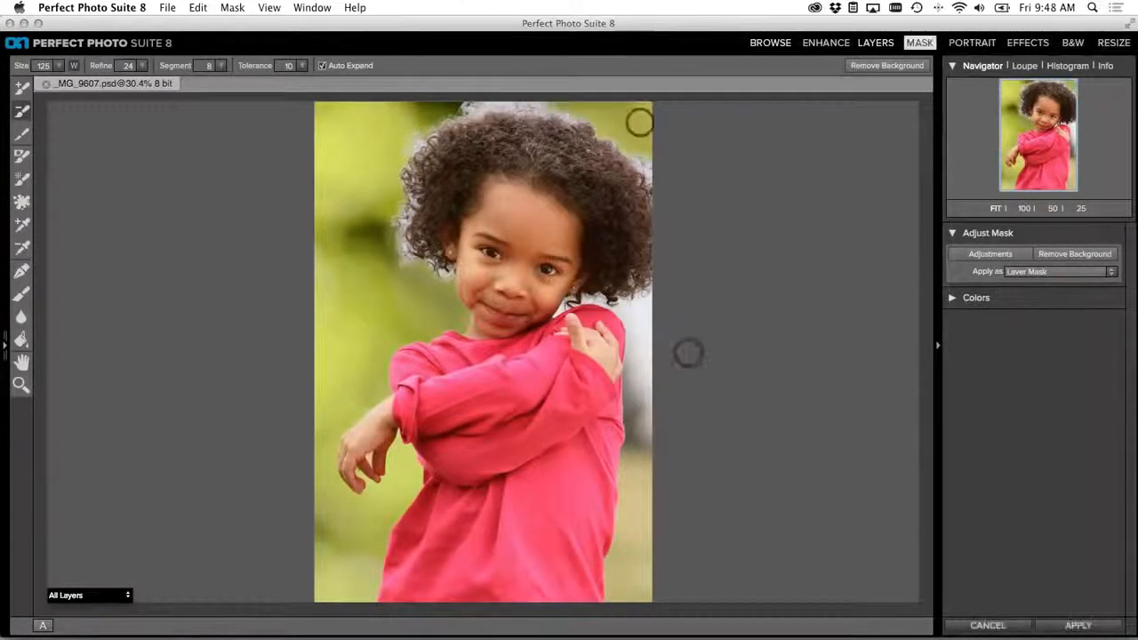
pyautogui.moveTo(649, 322)
pyautogui.mouseDown()
pyautogui.moveTo(648, 439)
pyautogui.moveTo(631, 604)
pyautogui.mouseUp()
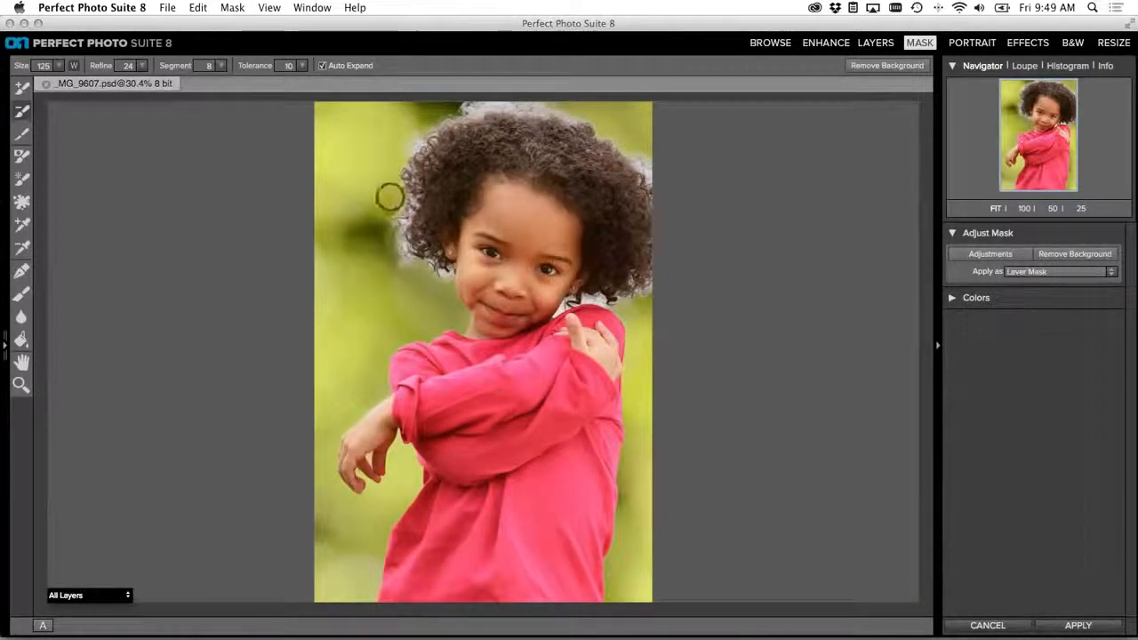
pyautogui.click(17, 138)
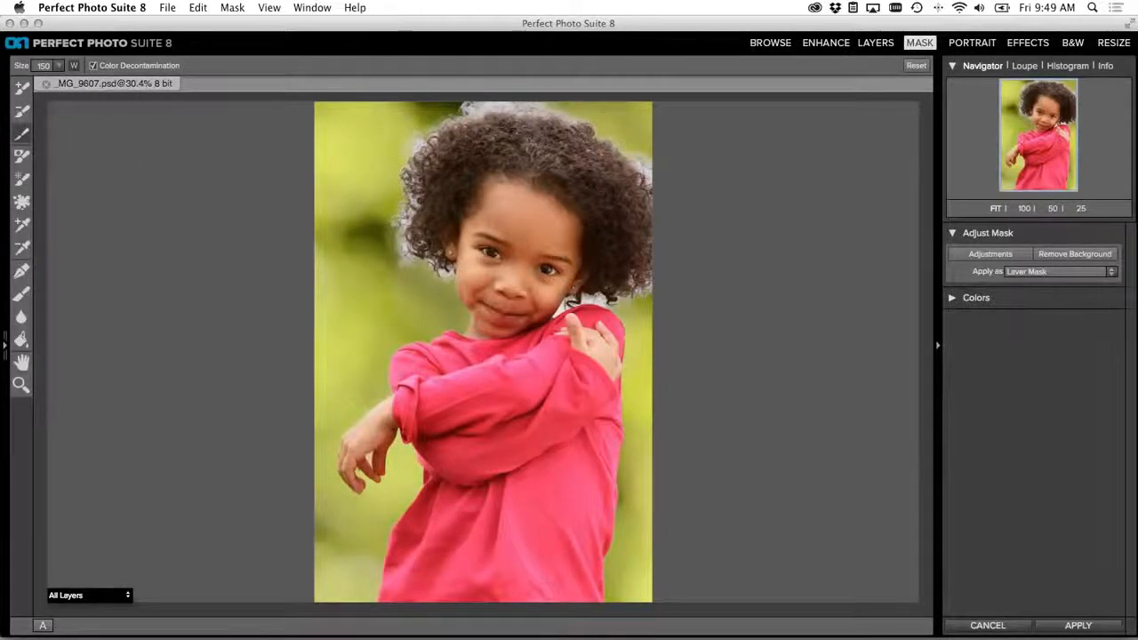
pyautogui.moveTo(444, 265)
pyautogui.mouseDown()
pyautogui.moveTo(406, 260)
pyautogui.moveTo(399, 231)
pyautogui.moveTo(419, 144)
pyautogui.moveTo(440, 124)
pyautogui.moveTo(509, 112)
pyautogui.moveTo(582, 122)
pyautogui.moveTo(642, 167)
pyautogui.moveTo(658, 238)
pyautogui.moveTo(645, 286)
pyautogui.moveTo(555, 313)
pyautogui.mouseUp()
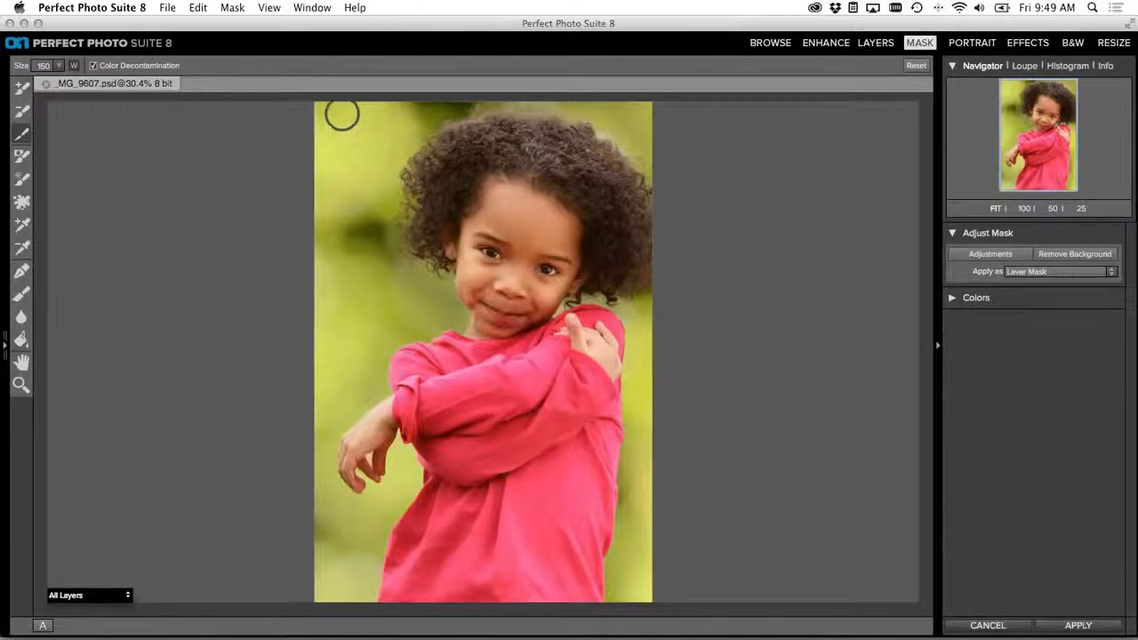
# Step: Check the mask in the Mask-Grayscale view and apply it to the WORK ON ME layer
pyautogui.press('super+t')
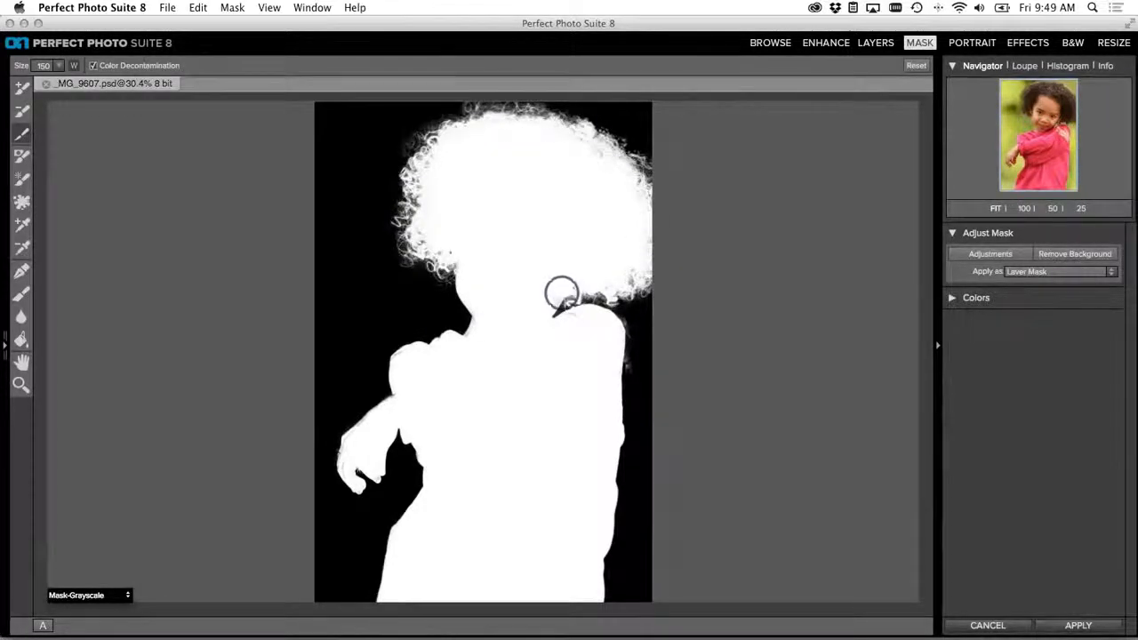
pyautogui.hotkey('ctrl', 'm')
pyautogui.click(1060, 627)
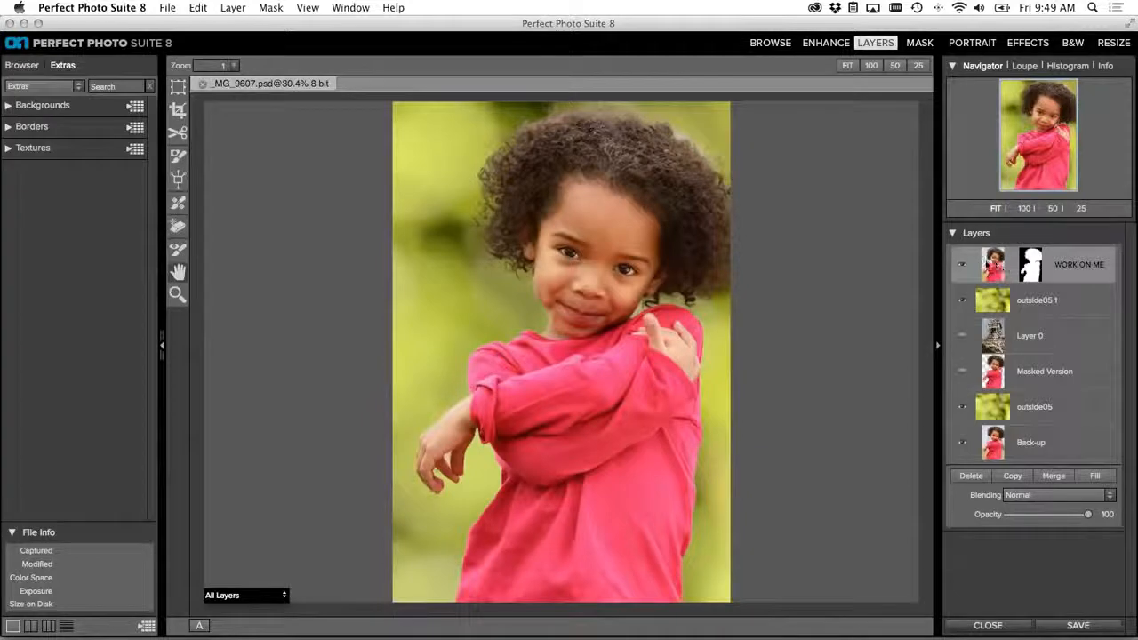
# Step: Try to reposition the outside05 1 background layer behind the girl with the Transform tool
pyautogui.click(993, 303)
pyautogui.click(178, 85)
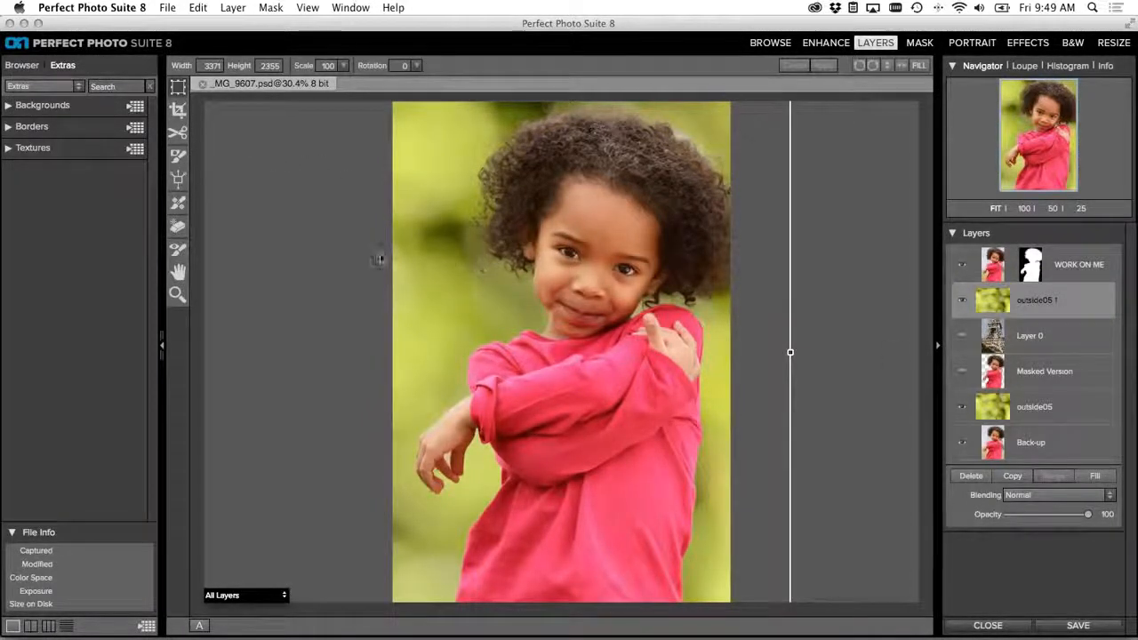
pyautogui.moveTo(406, 275); pyautogui.dragTo(528, 196)
pyautogui.press('super+z')
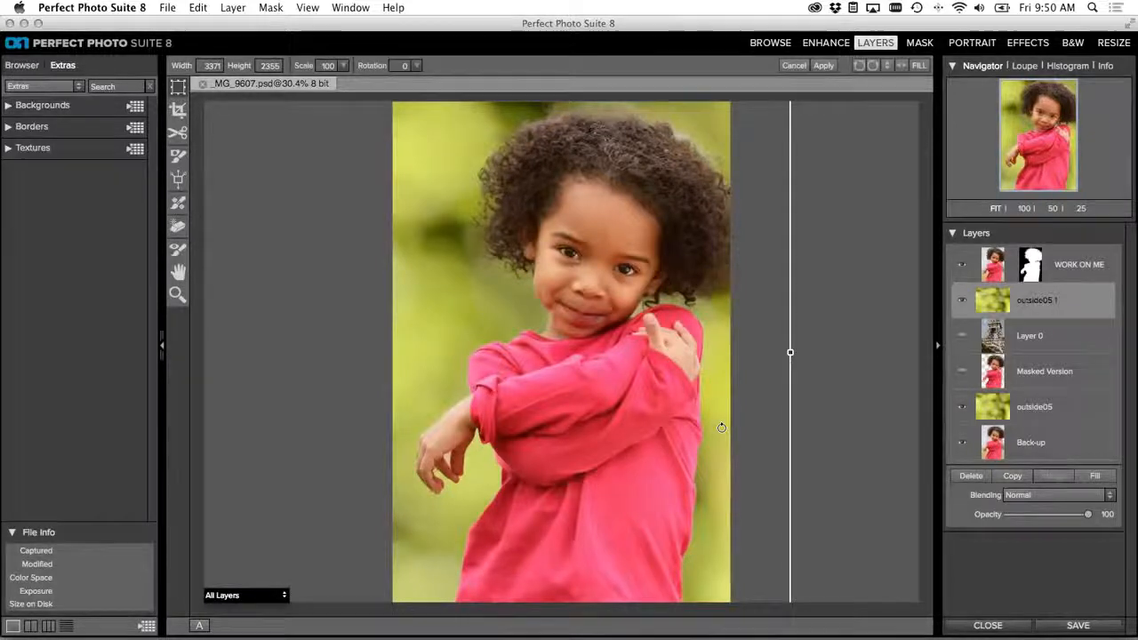
# Step: Close _MG_9607.psd without saving the changes
pyautogui.moveTo(228, 635)
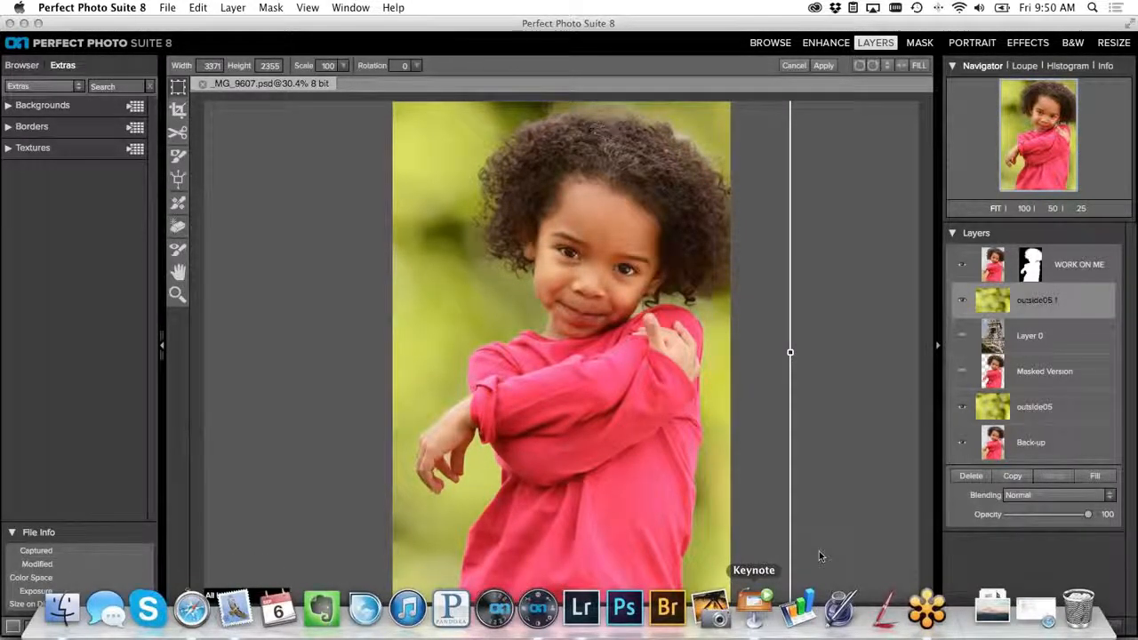
pyautogui.click(987, 625)
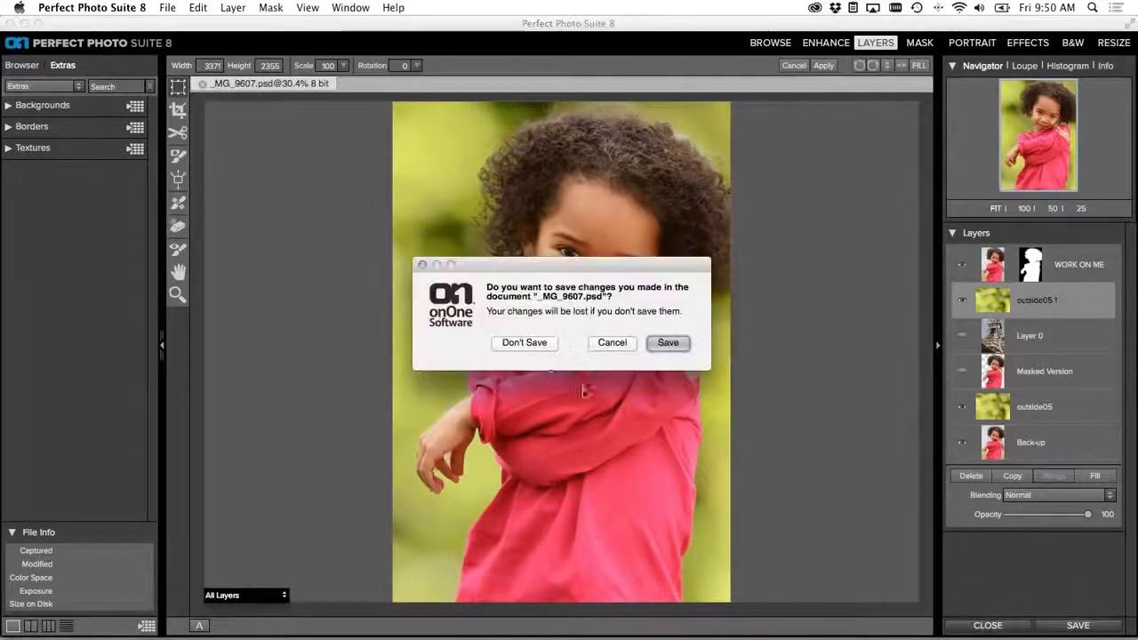
pyautogui.click(525, 342)
# Step: Switch to Keynote and advance the presentation past the frog-eye sharpness comparison slide
pyautogui.click(754, 611)
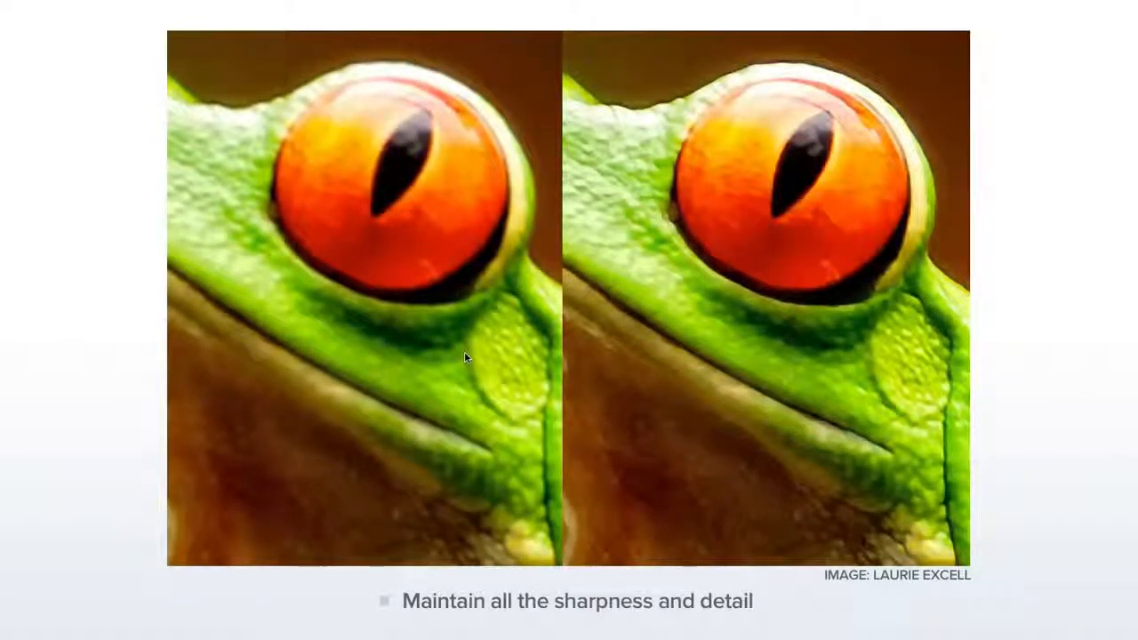
pyautogui.press('Right')
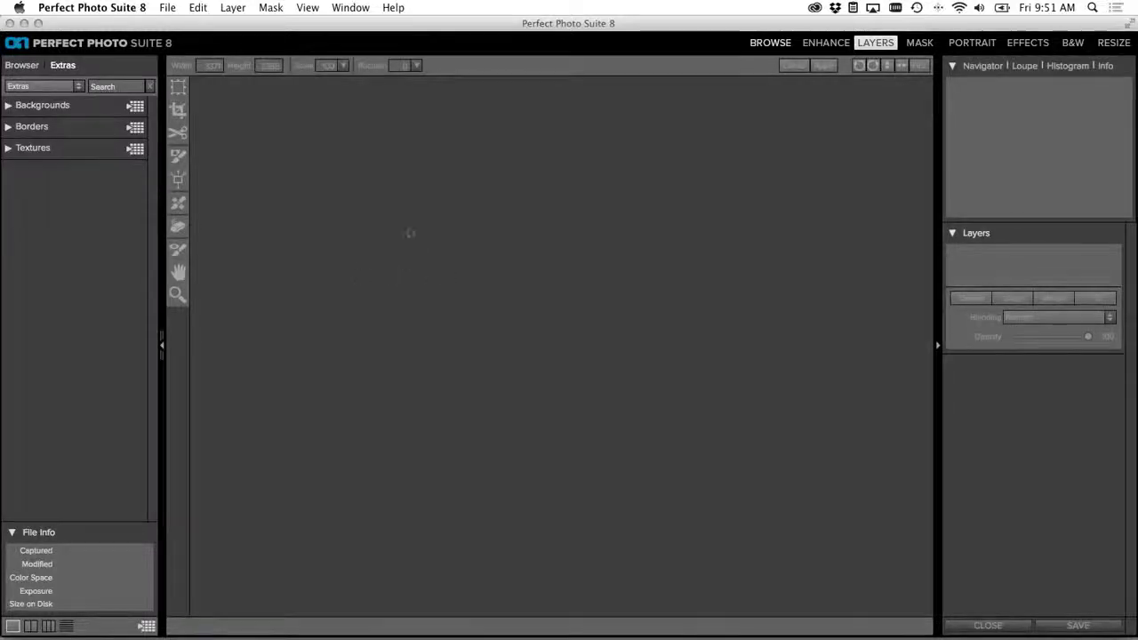
# Step: Select the four images from MG_4504_5_6.psd to YosemiteBW16-2.psd in the B&W folder of Demo Images and open the Batch dialog for them
pyautogui.click(770, 43)
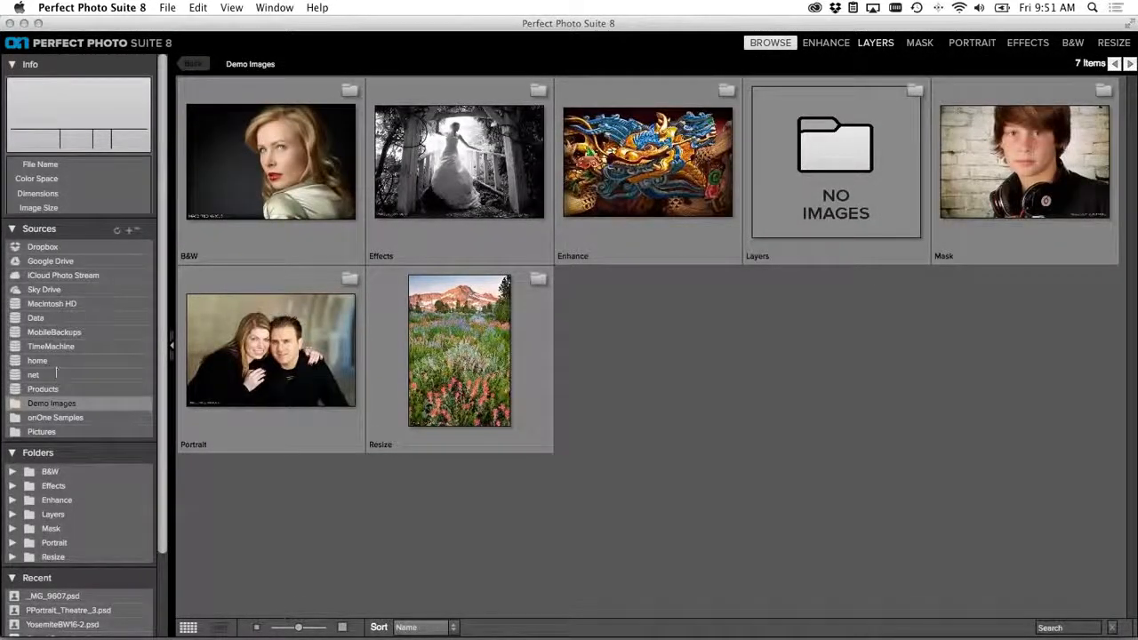
pyautogui.click(49, 471)
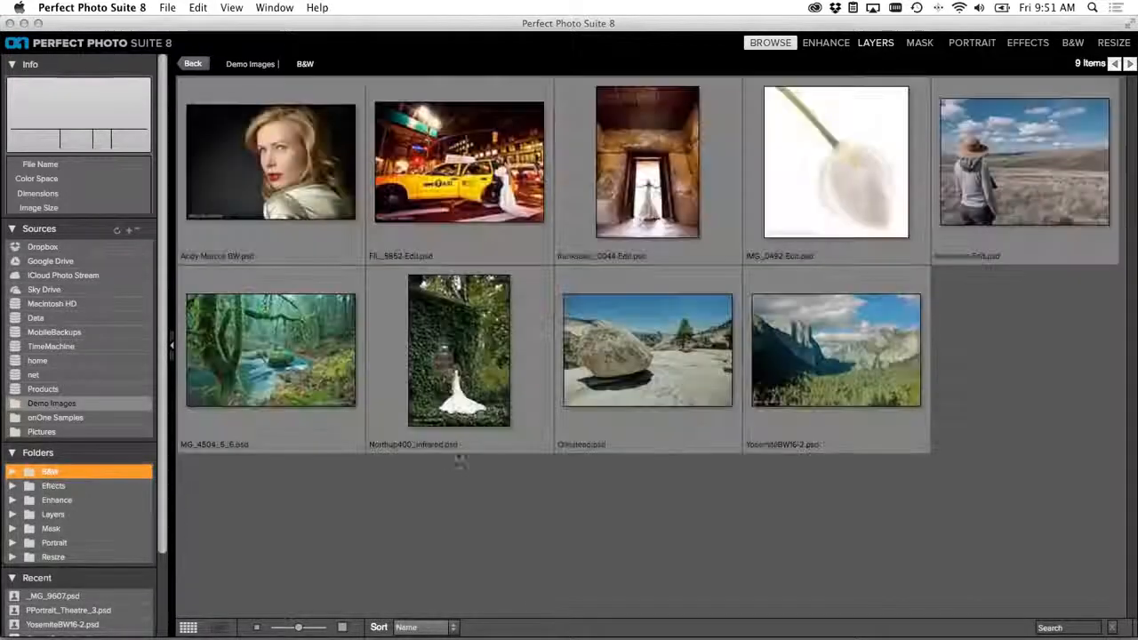
pyautogui.click(817, 404)
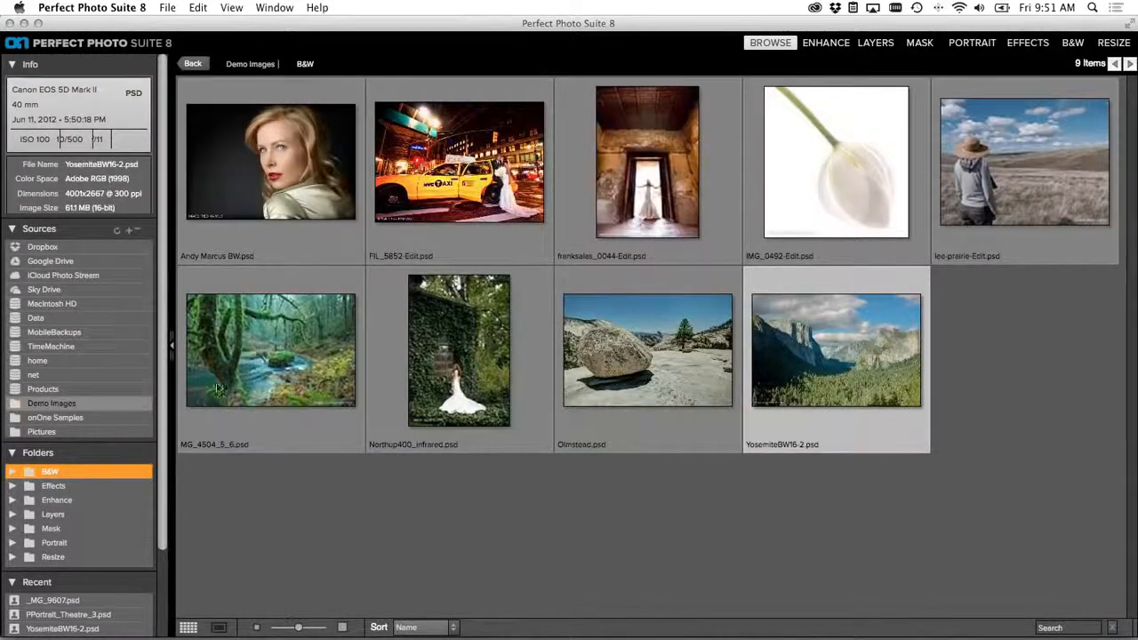
pyautogui.keyDown('shift'); pyautogui.click(246, 382); pyautogui.keyUp('shift')
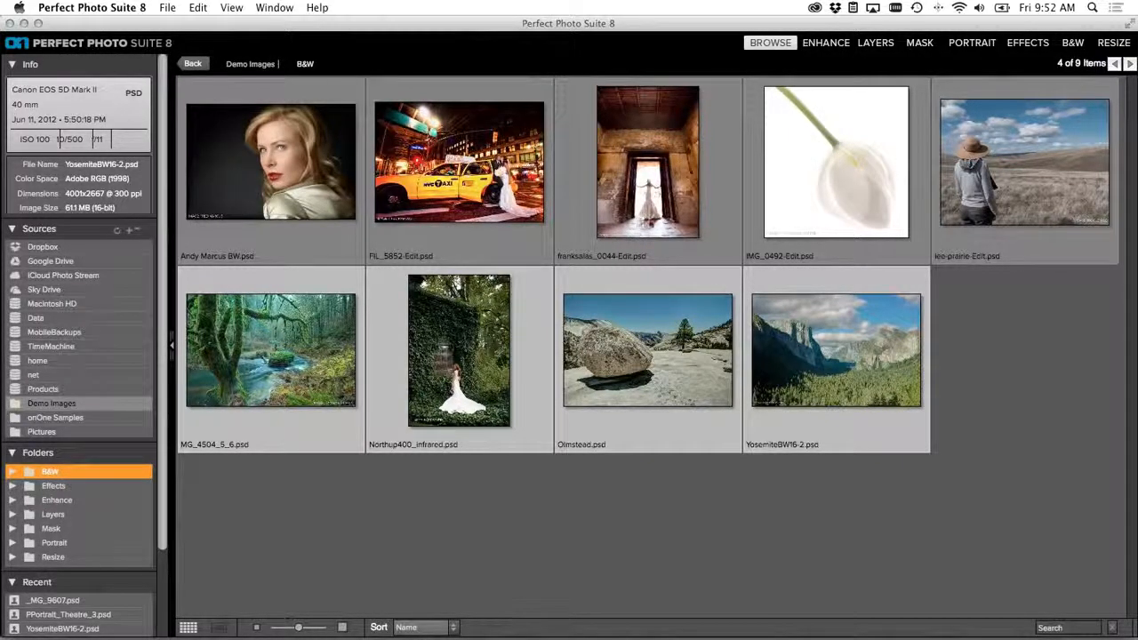
pyautogui.click(167, 8)
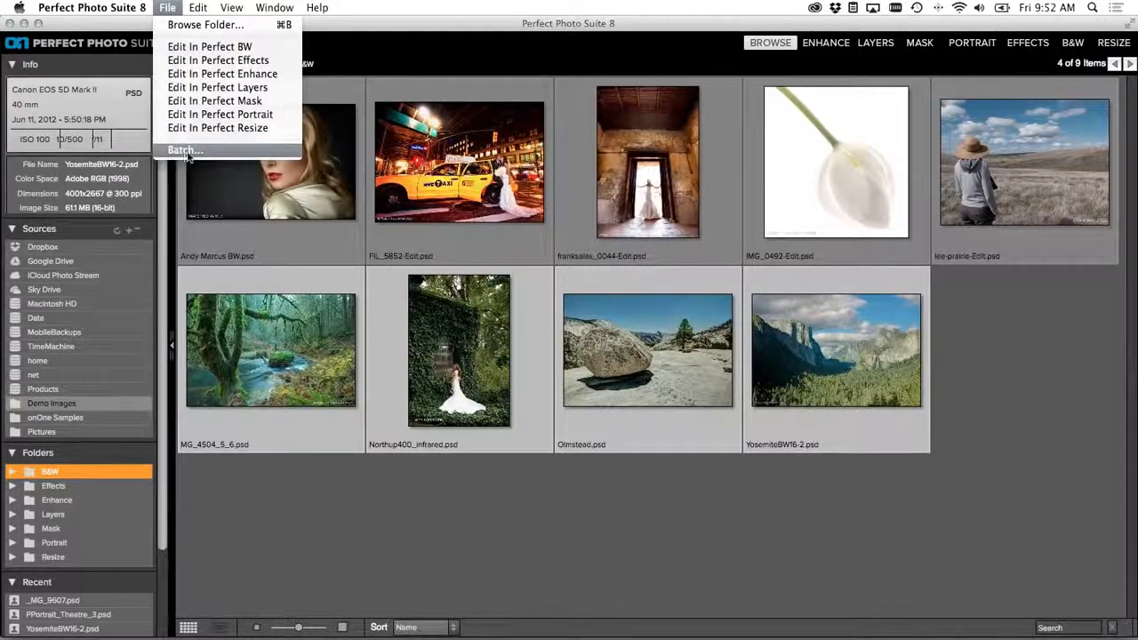
pyautogui.click(185, 149)
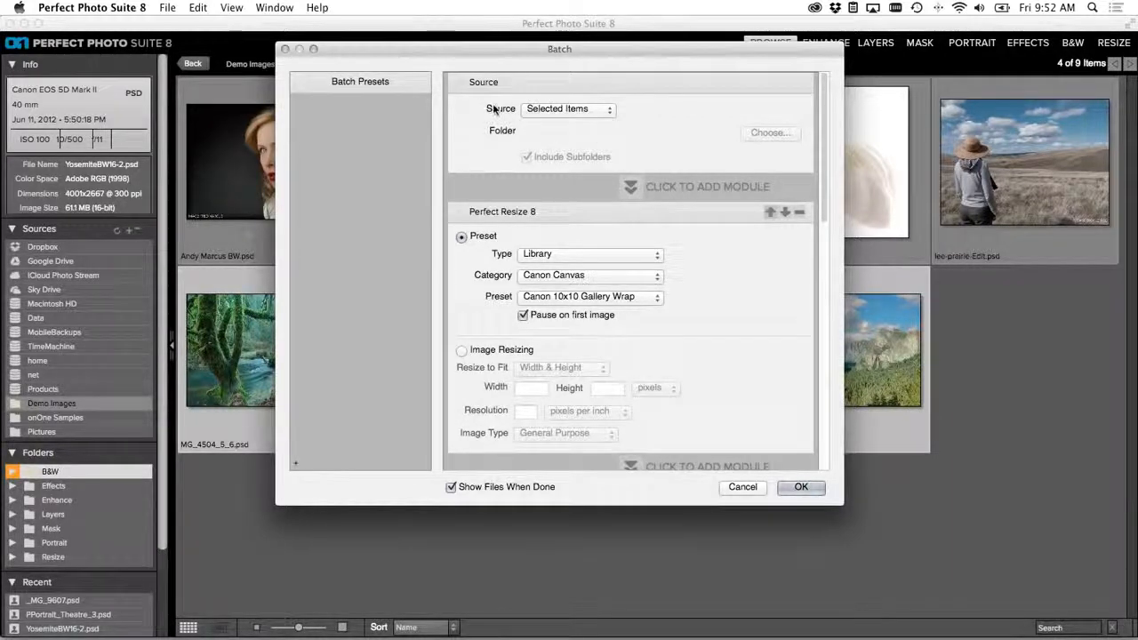
# Step: Examine the batch's destination settings, source choices and the list of modules that can be added
pyautogui.scroll(-10, 515, 179)
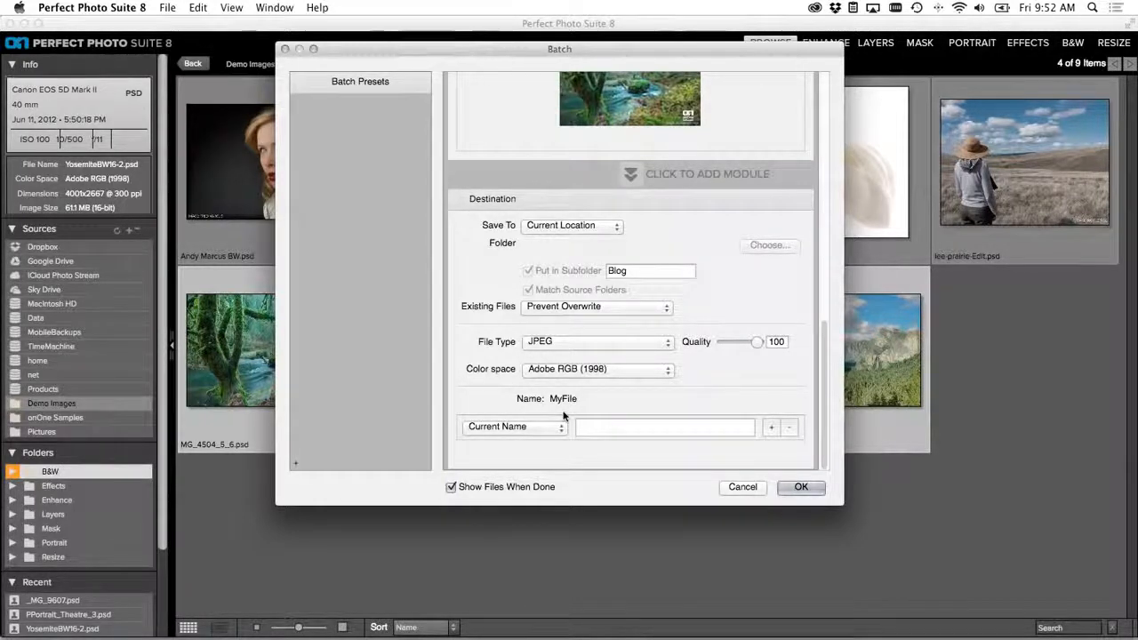
pyautogui.scroll(10, 638, 375)
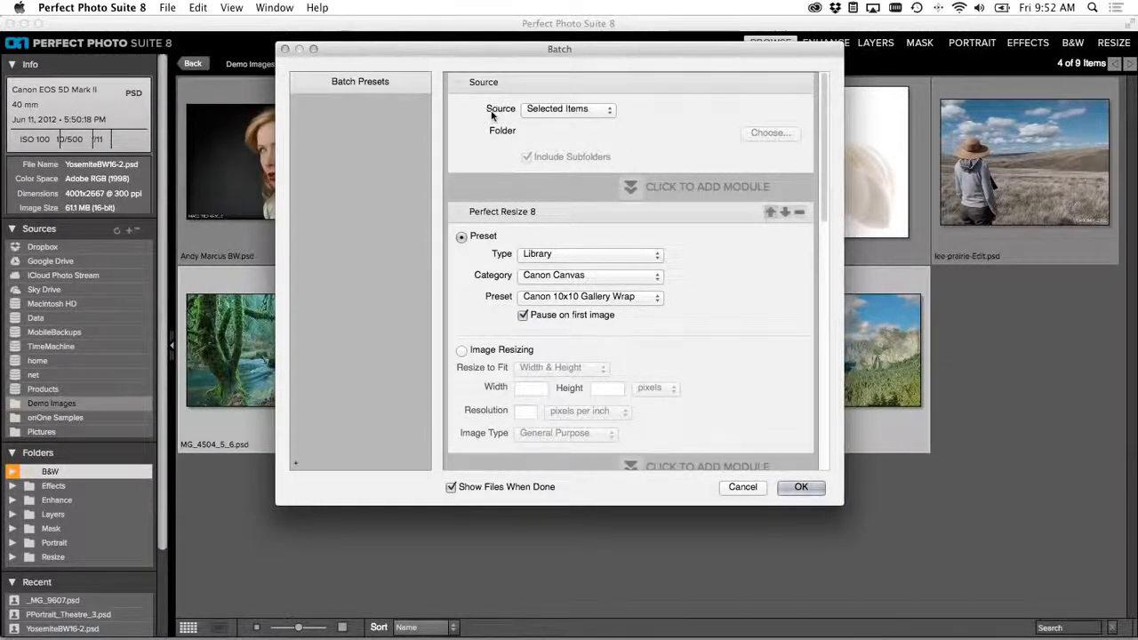
pyautogui.click(543, 111)
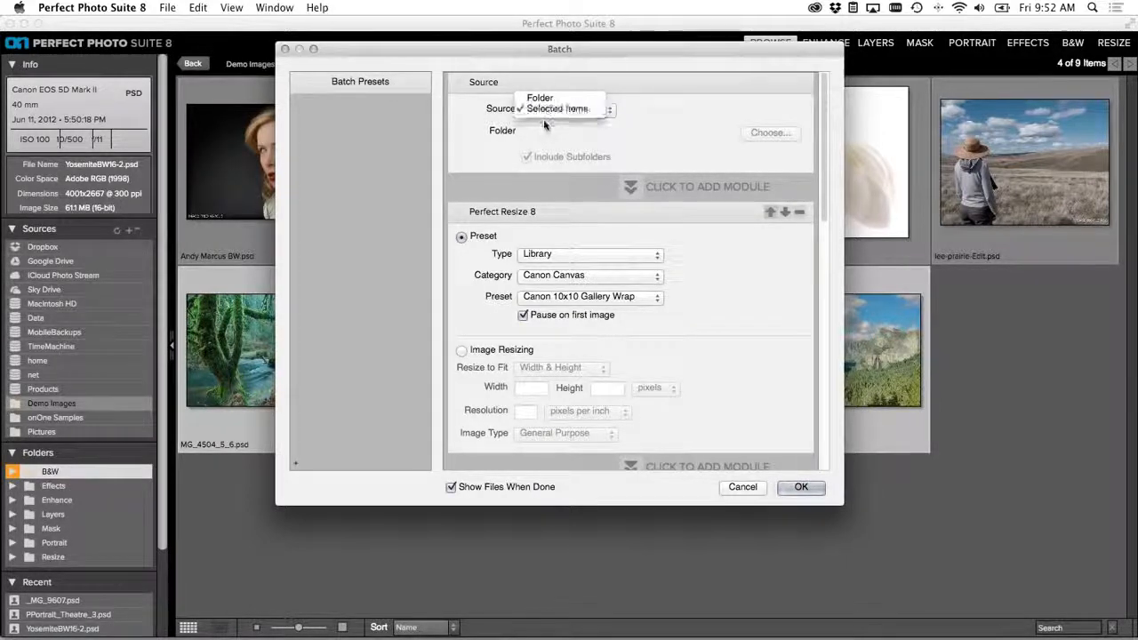
pyautogui.click(543, 130)
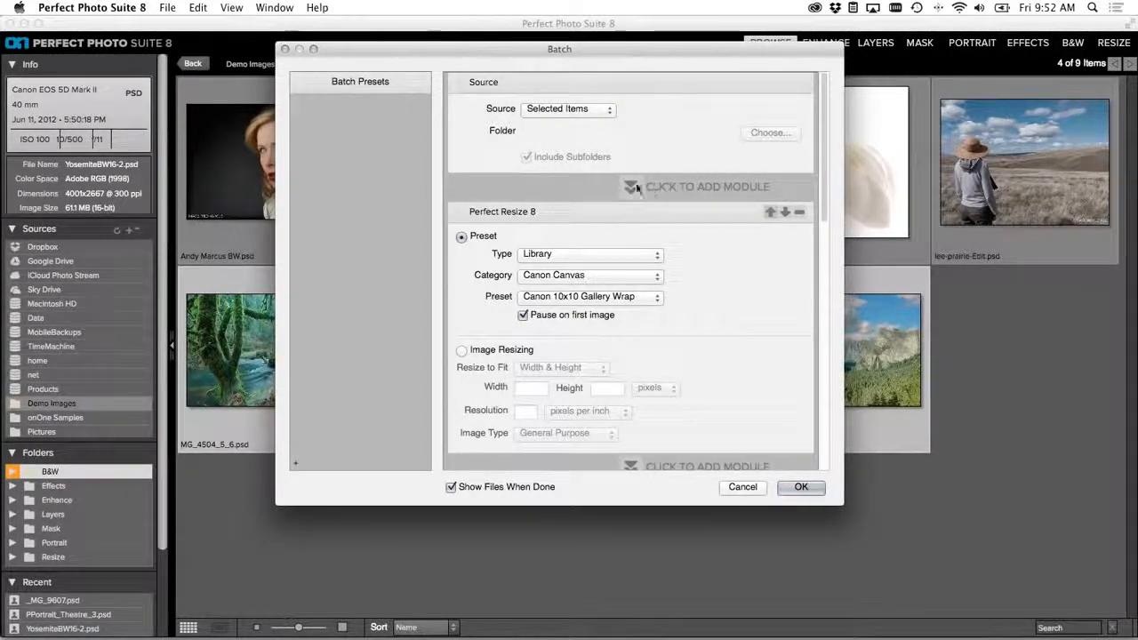
pyautogui.click(632, 186)
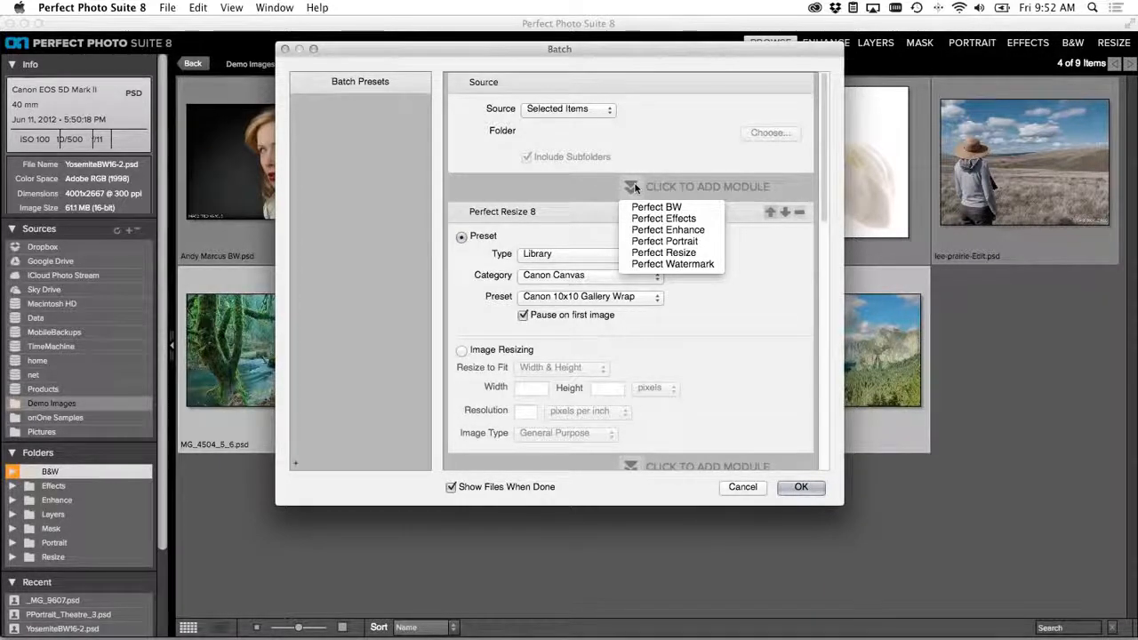
pyautogui.click(599, 186)
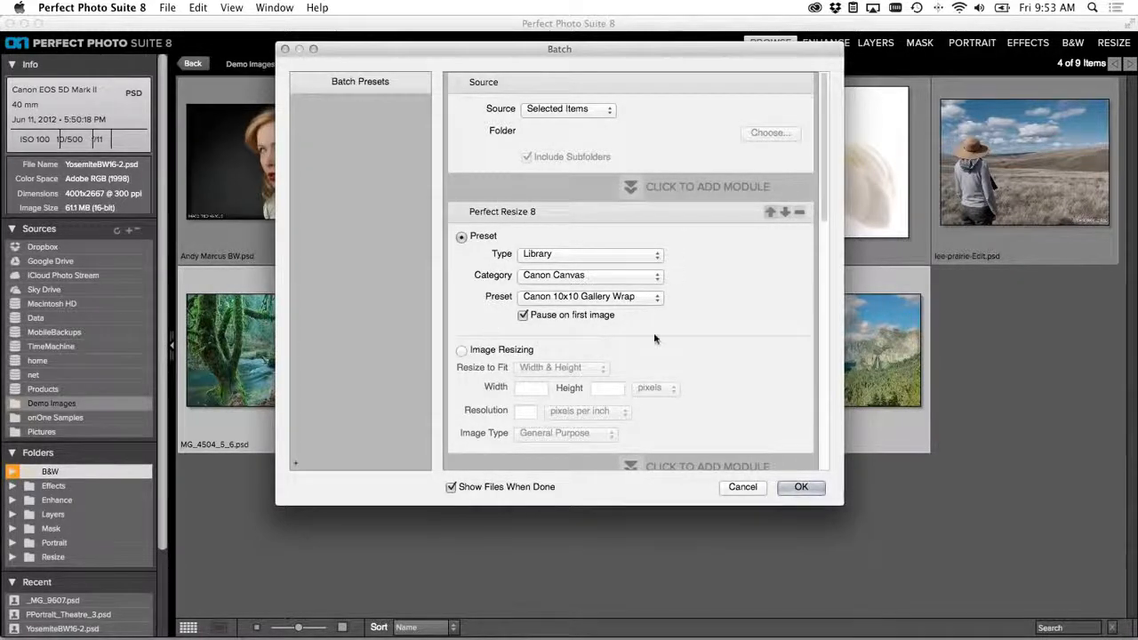
# Step: Set the batch's Perfect Resize 8 module to Image Resizing, fitting the long edge to 700 pixels at 72 pixels per inch
pyautogui.scroll(-1, 680, 338)
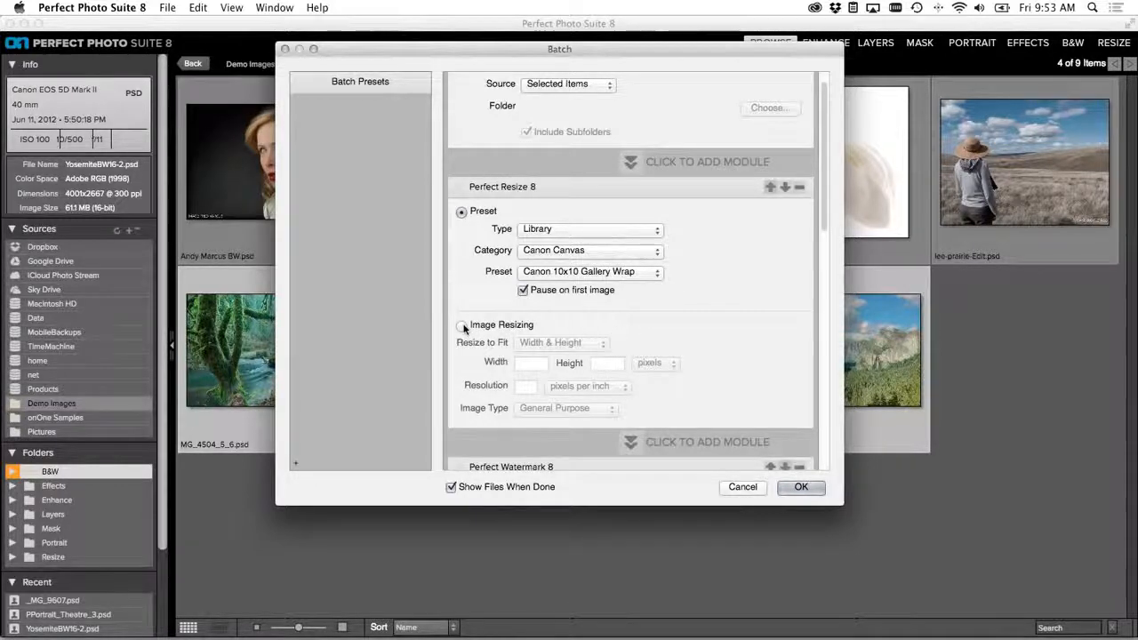
pyautogui.scroll(-1, 463, 326)
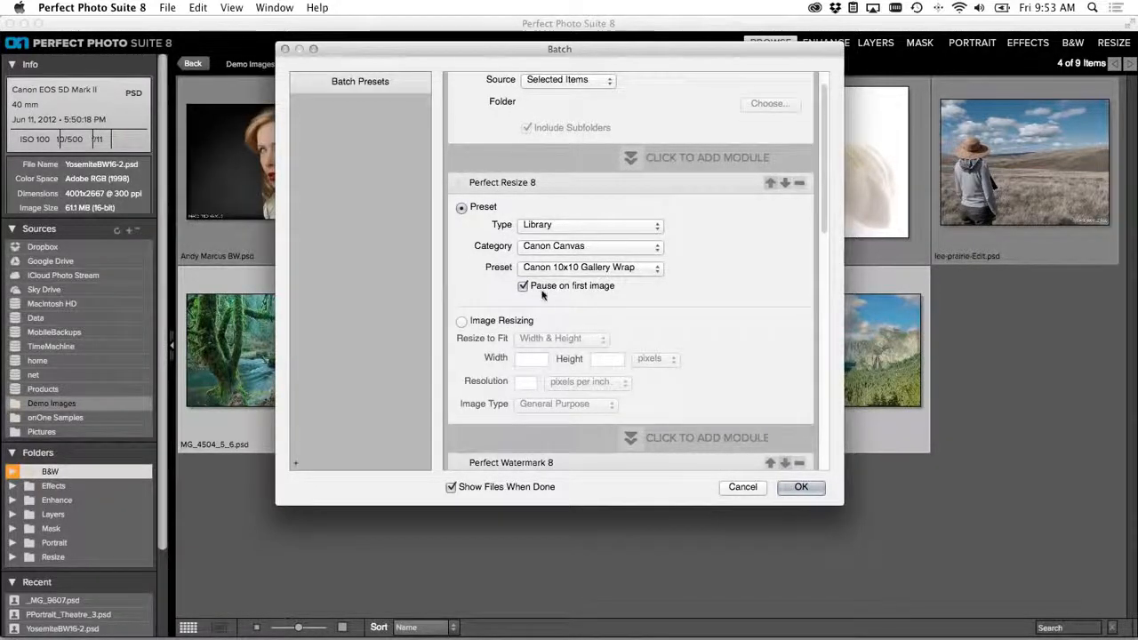
pyautogui.click(461, 322)
pyautogui.click(560, 338)
pyautogui.click(542, 348)
pyautogui.click(533, 359)
pyautogui.write('700')
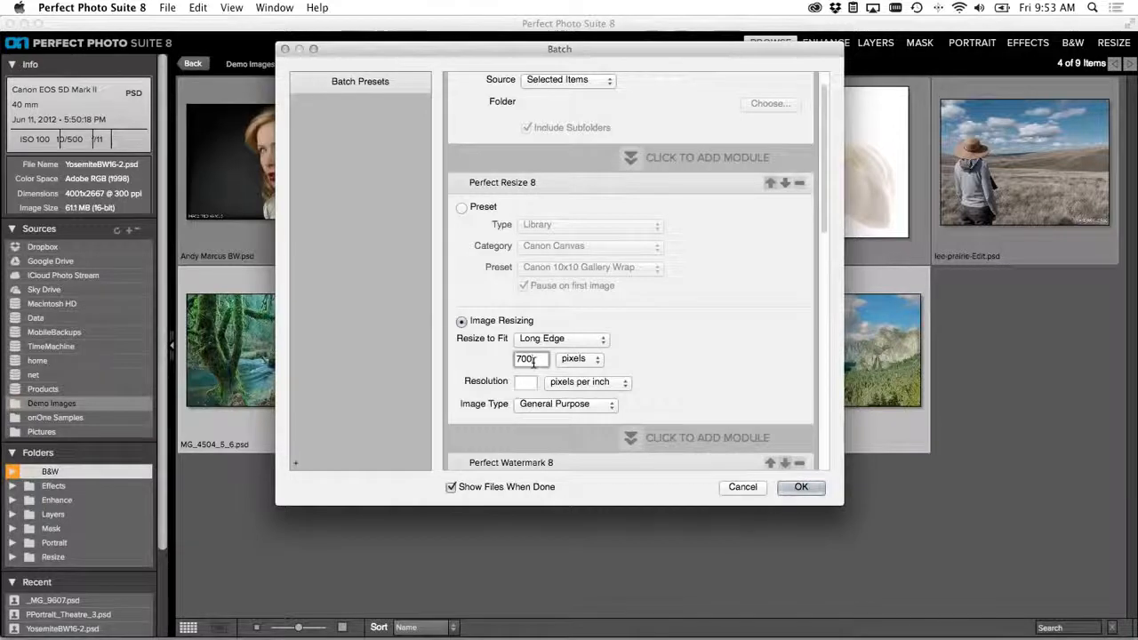
pyautogui.click(527, 381)
pyautogui.write('72')
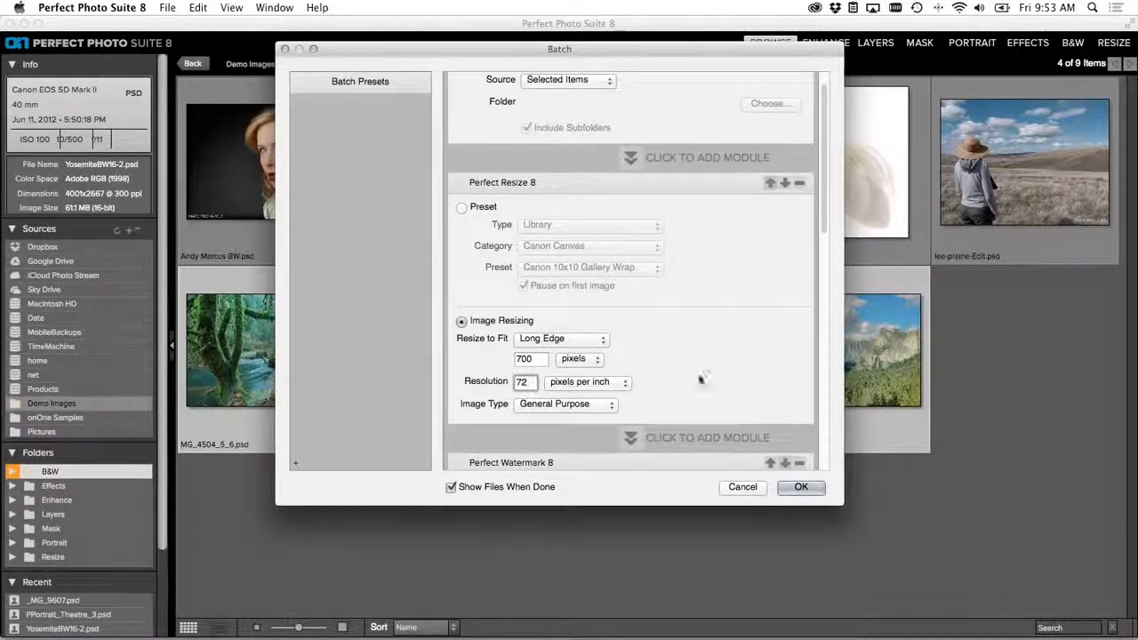
# Step: Review the watermark settings and add a Perfect Effects module between the resize and watermark modules of the batch
pyautogui.scroll(-3, 773, 376)
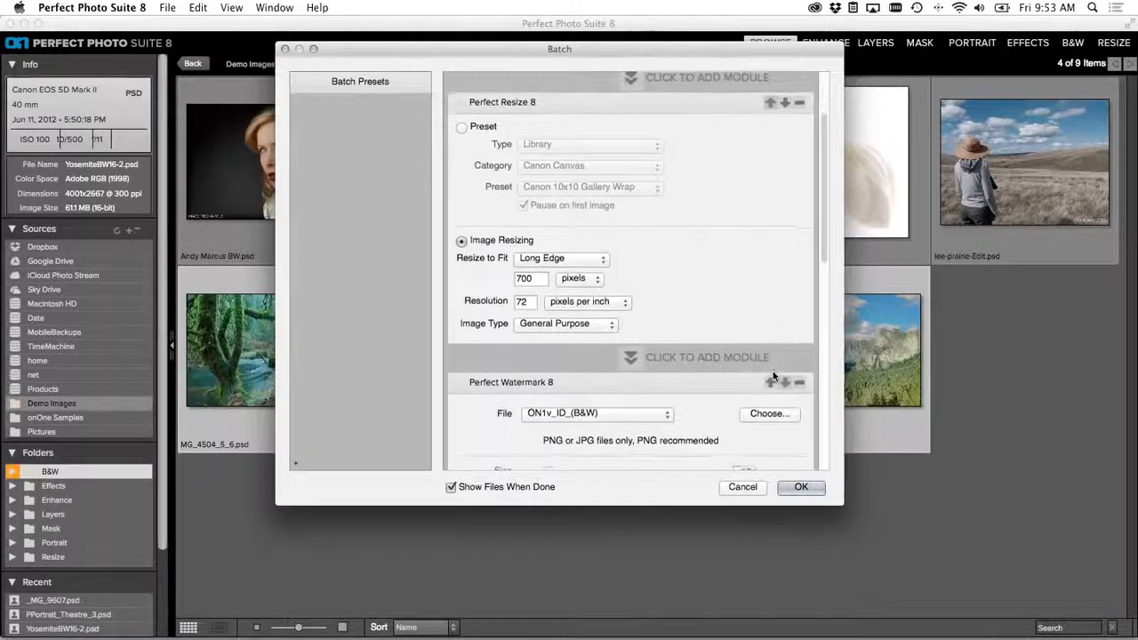
pyautogui.scroll(-10, 773, 376)
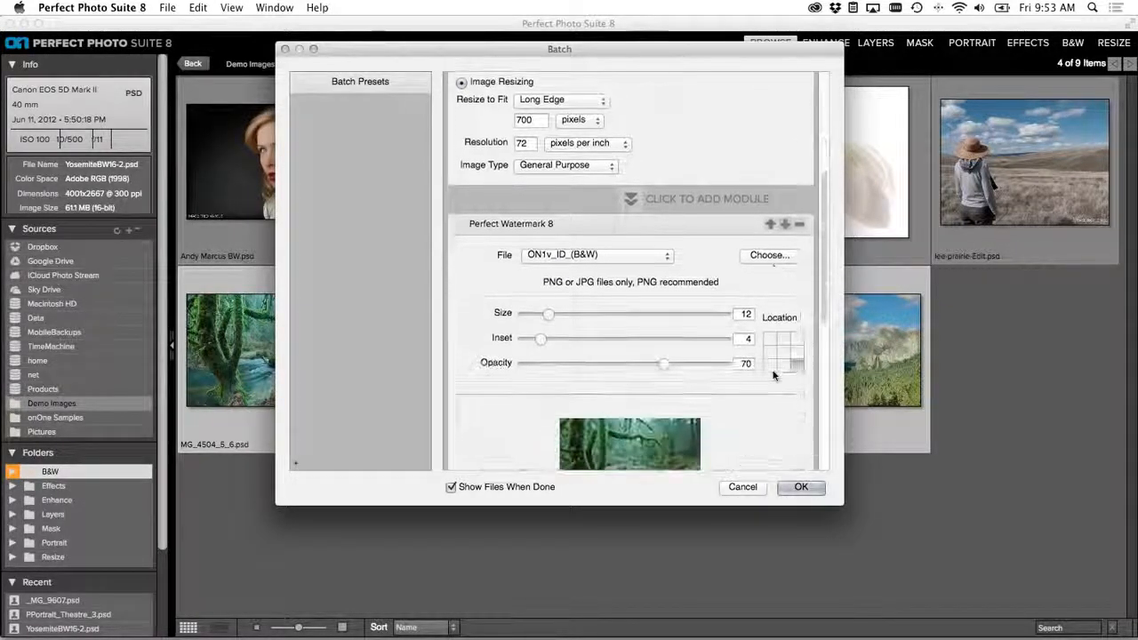
pyautogui.scroll(6, 773, 376)
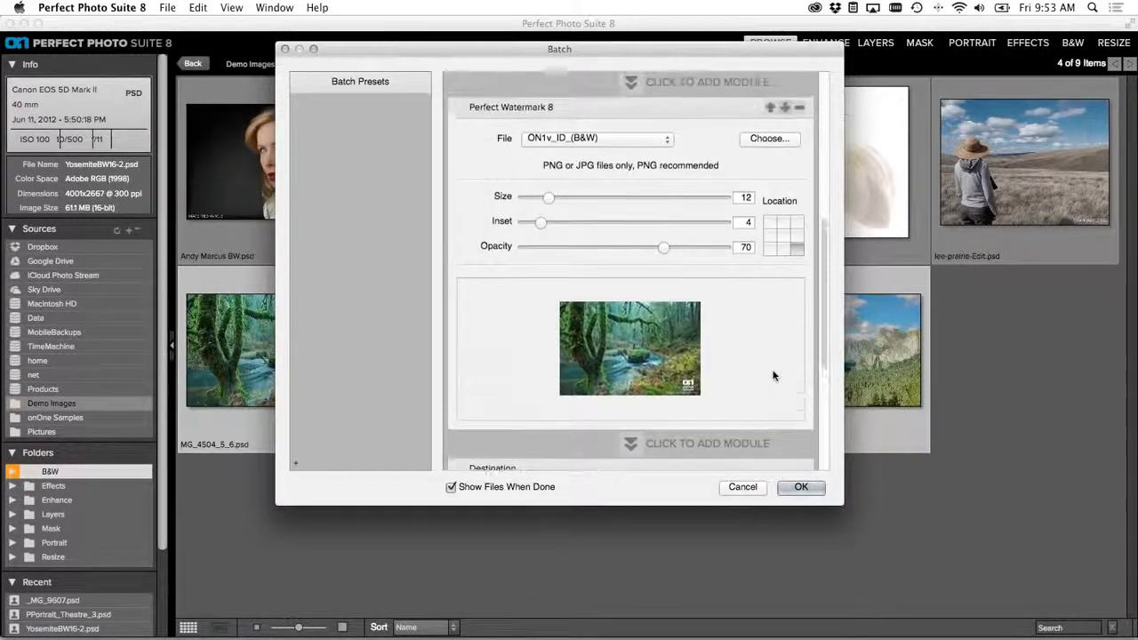
pyautogui.scroll(2, 774, 376)
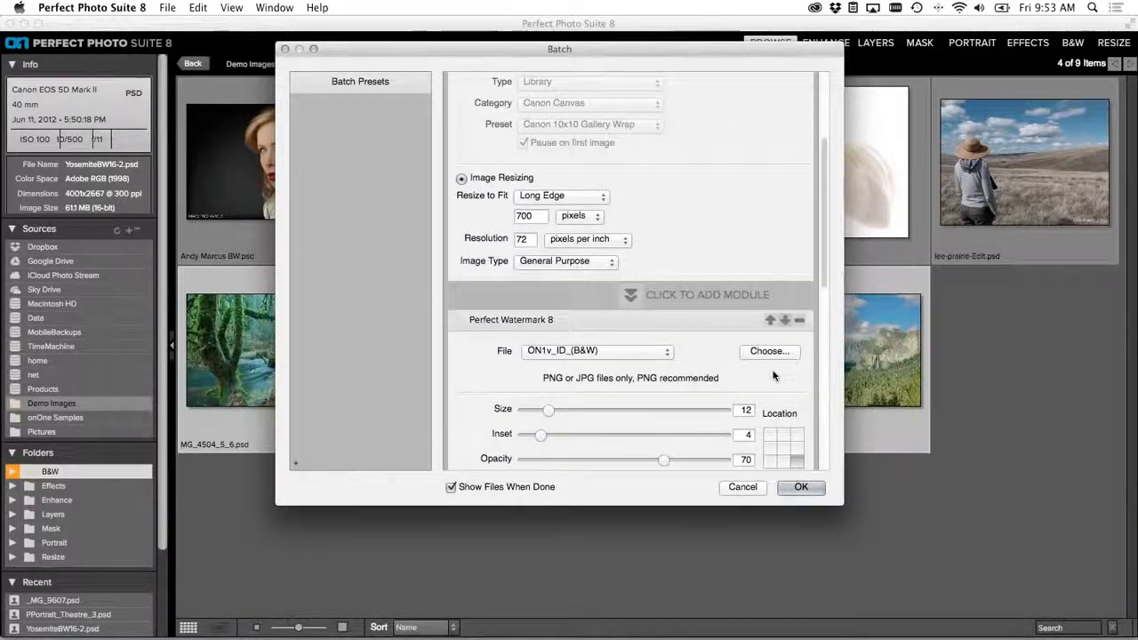
pyautogui.click(635, 291)
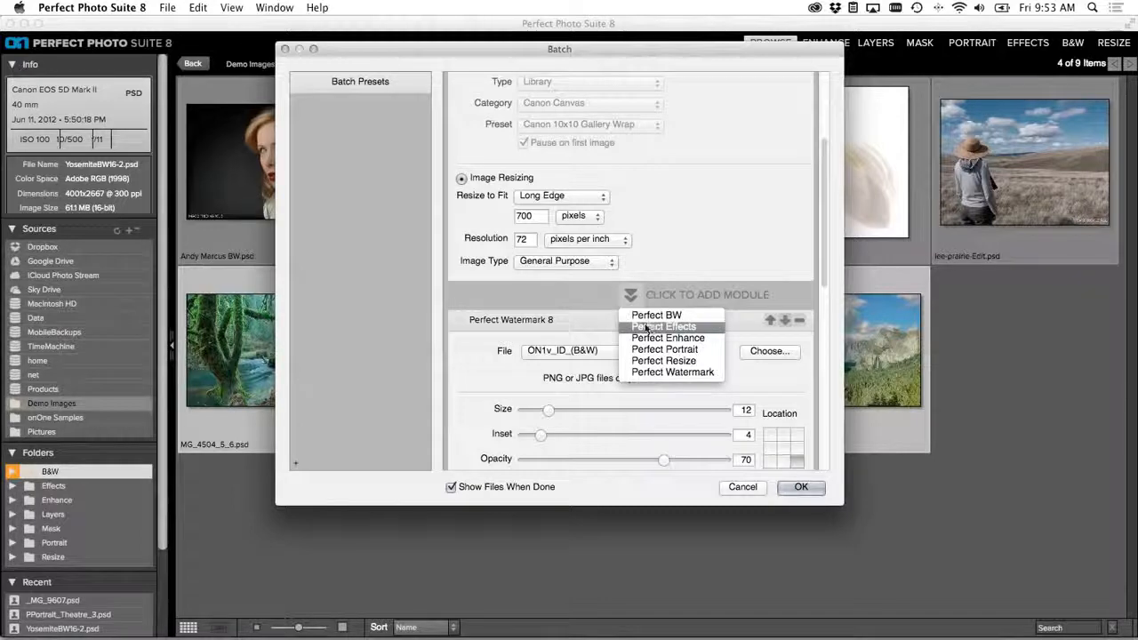
pyautogui.click(647, 327)
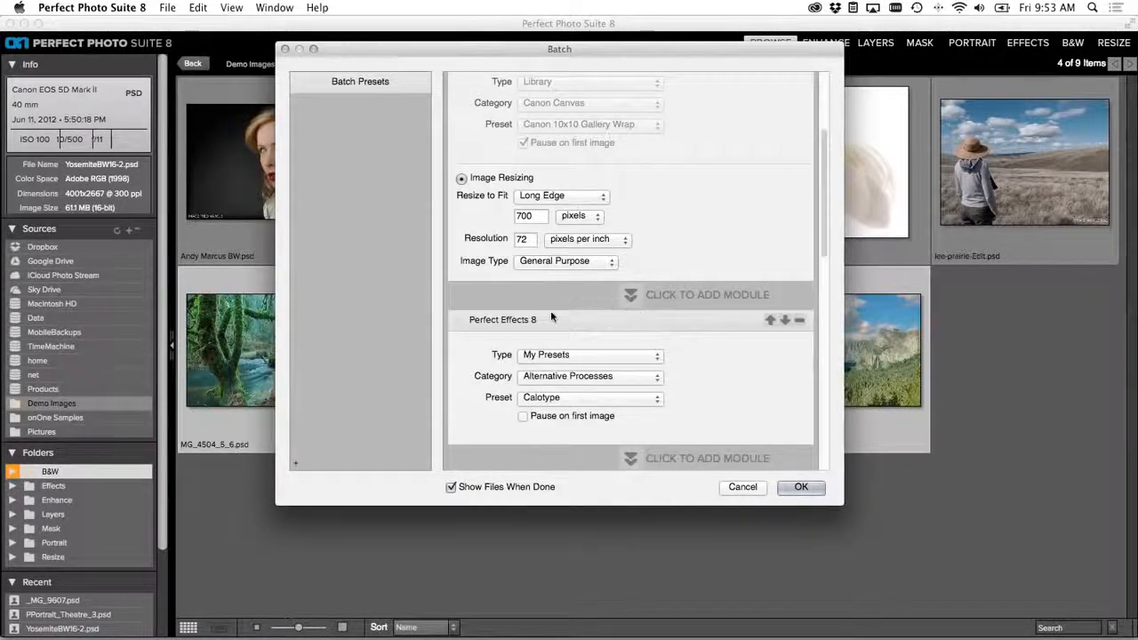
# Step: Set the batch's Perfect Effects 8 module to the Ansel preset in the Borders - Film category of My Presets
pyautogui.scroll(-3, 682, 311)
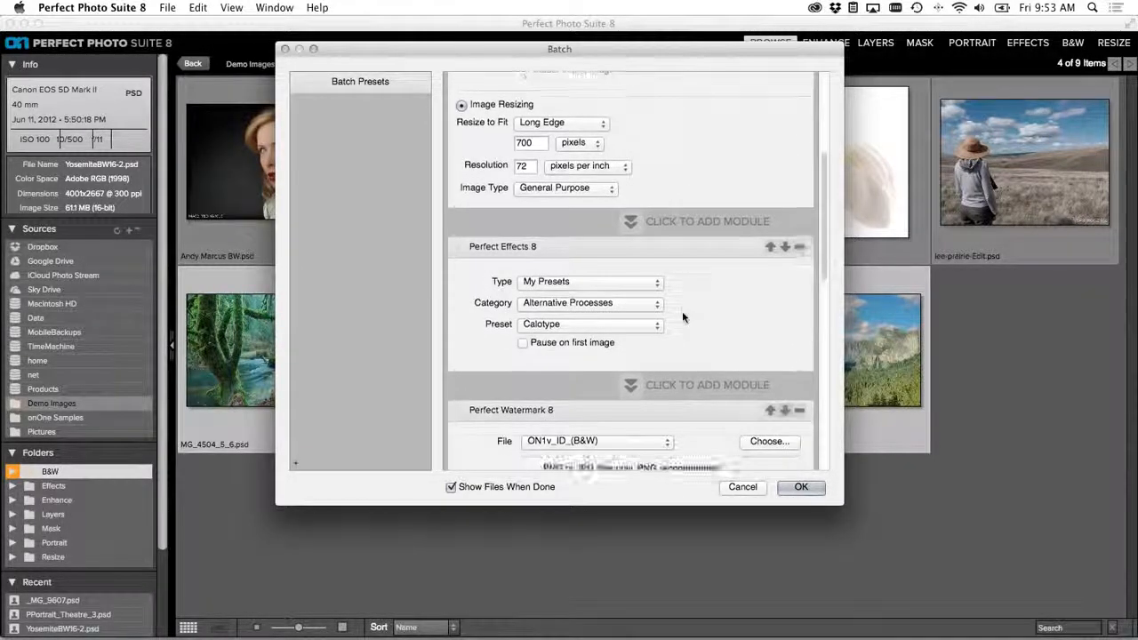
pyautogui.click(569, 290)
pyautogui.click(551, 290)
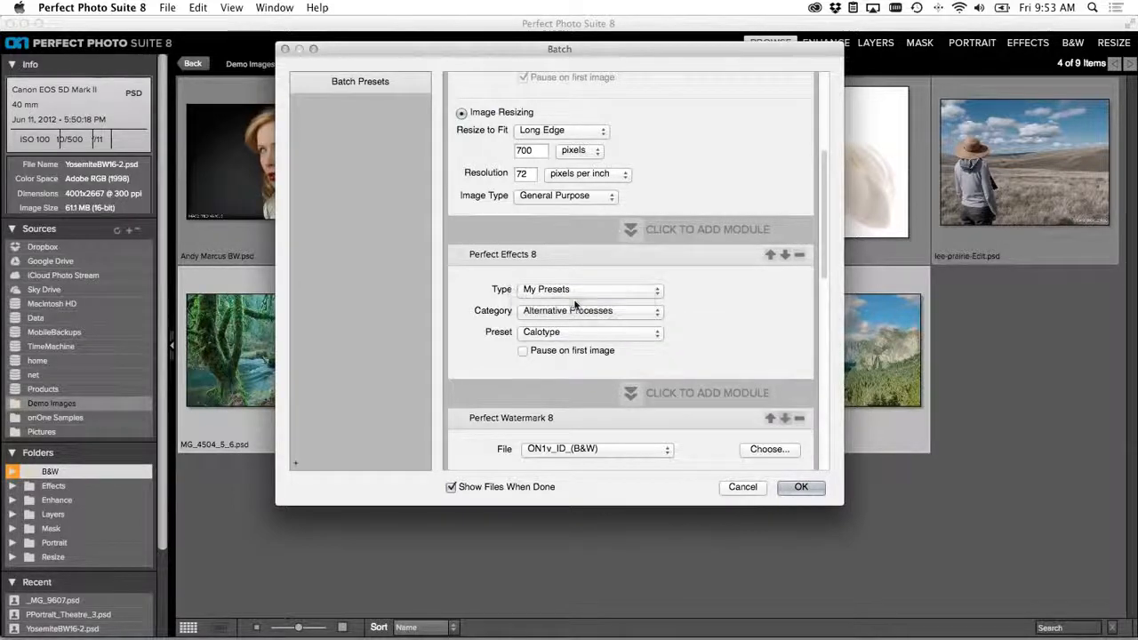
pyautogui.click(570, 311)
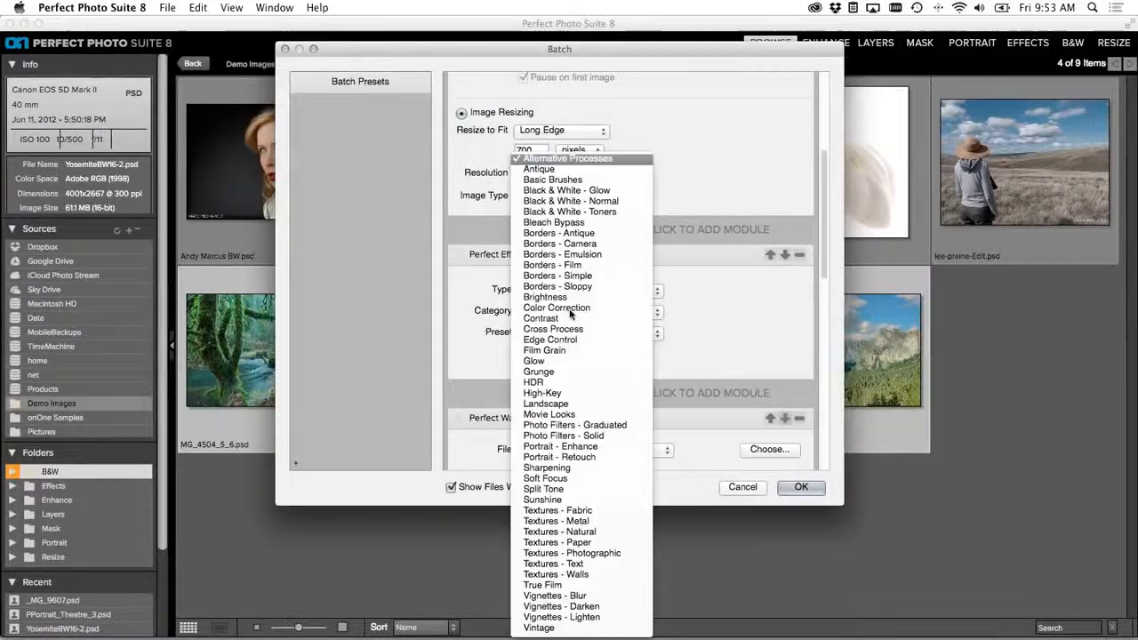
pyautogui.click(592, 255)
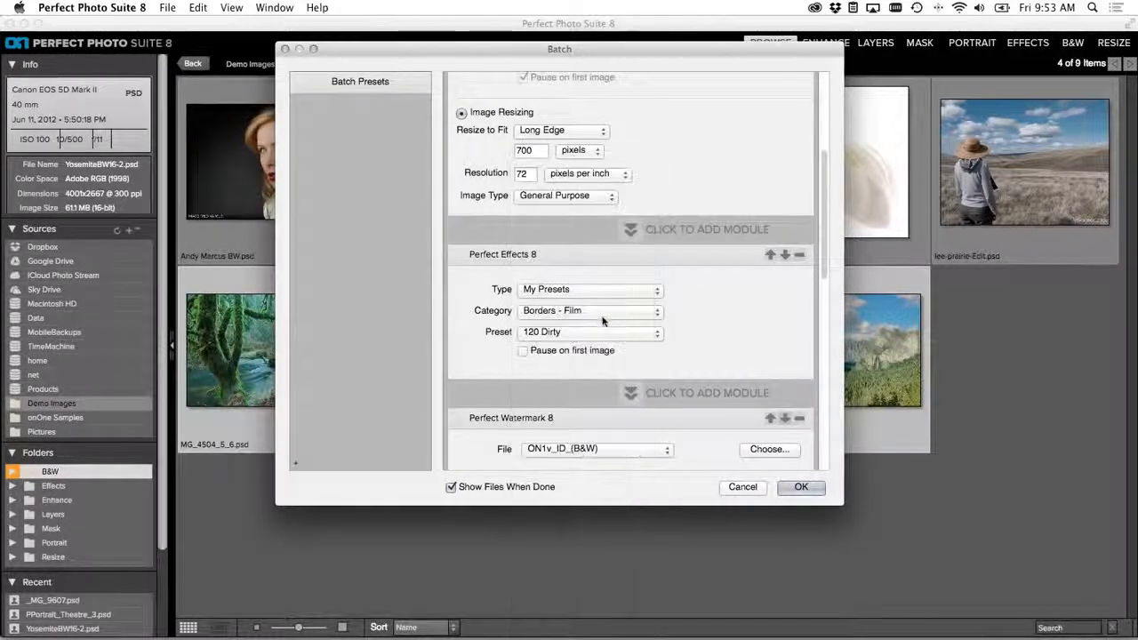
pyautogui.click(573, 335)
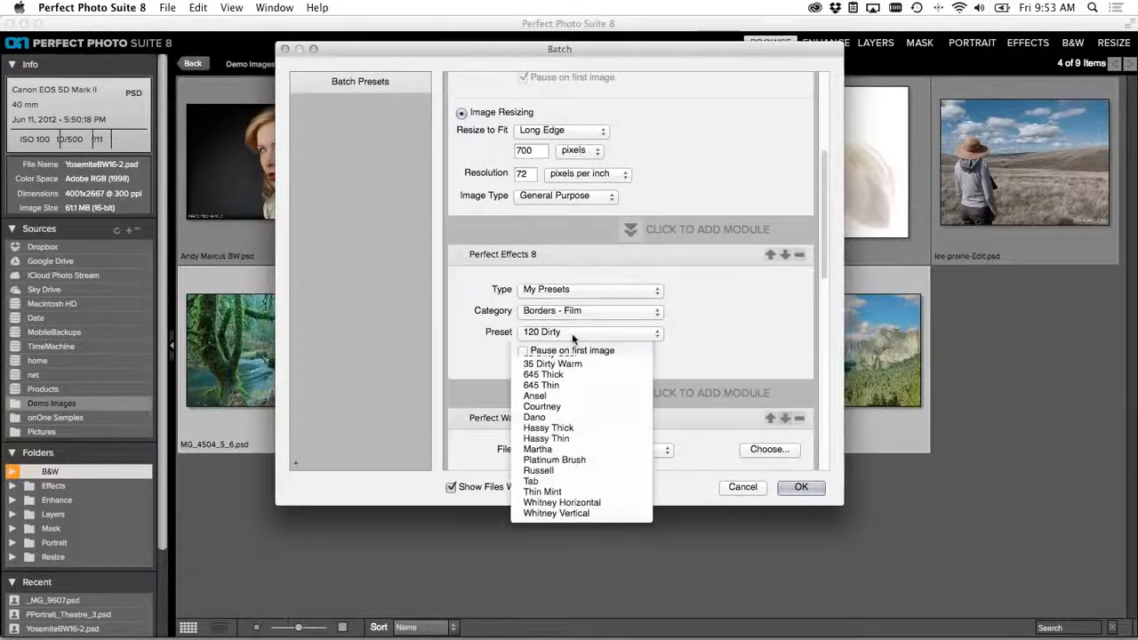
pyautogui.click(576, 396)
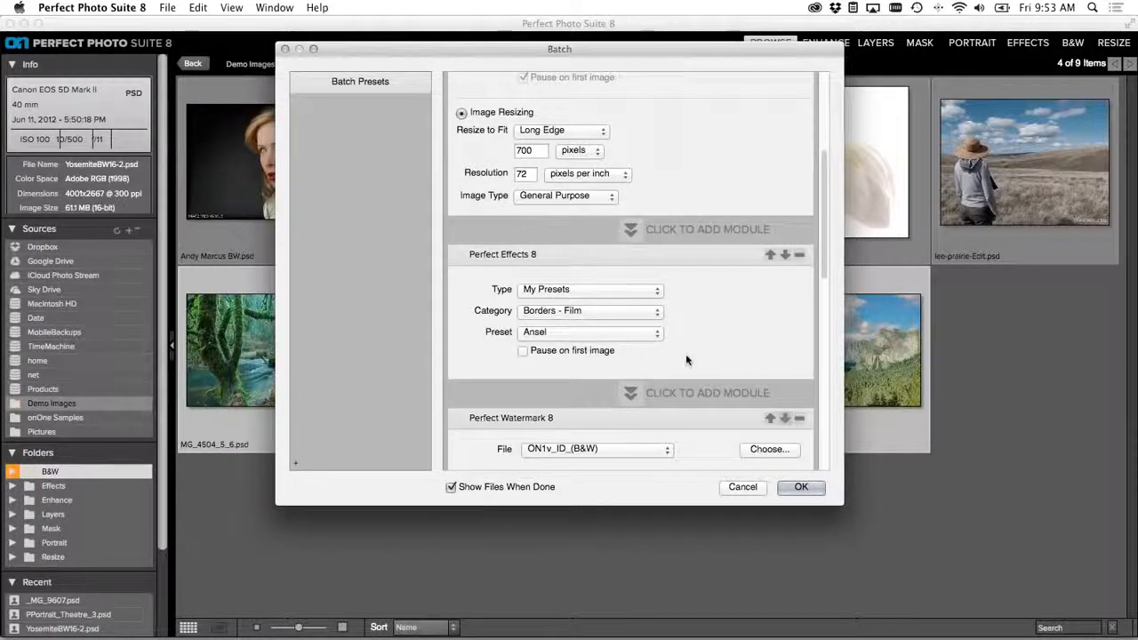
# Step: Set the watermark's size to 18, anchor it at the image's lower-right corner and adjust its inset
pyautogui.moveTo(824, 273); pyautogui.dragTo(821, 358)
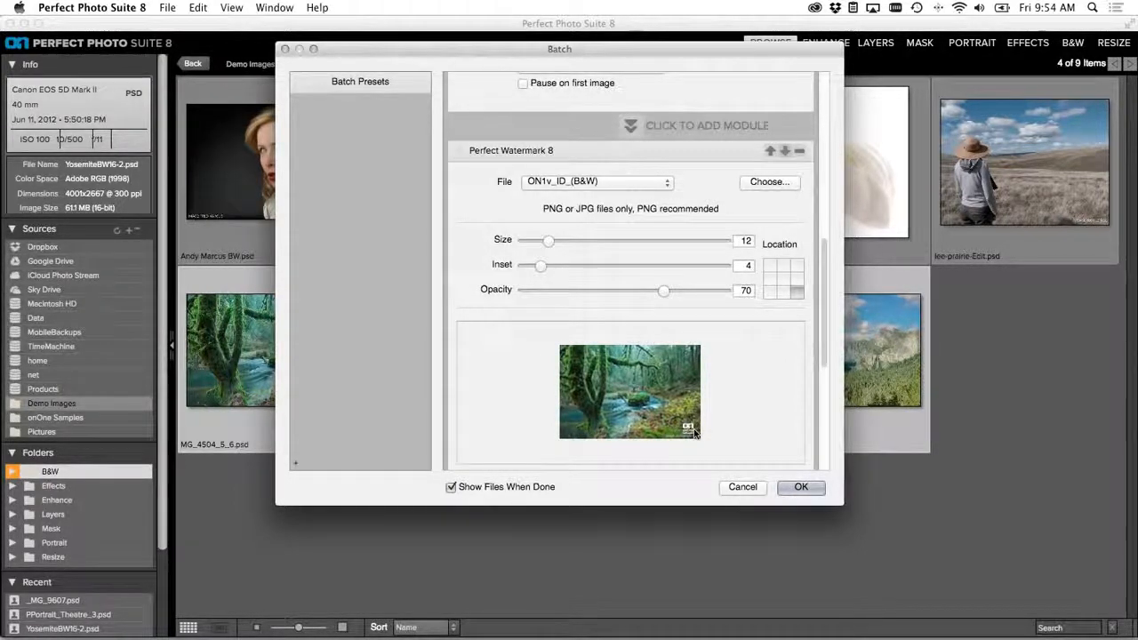
pyautogui.moveTo(559, 243)
pyautogui.mouseDown()
pyautogui.moveTo(740, 241)
pyautogui.moveTo(559, 242)
pyautogui.mouseUp()
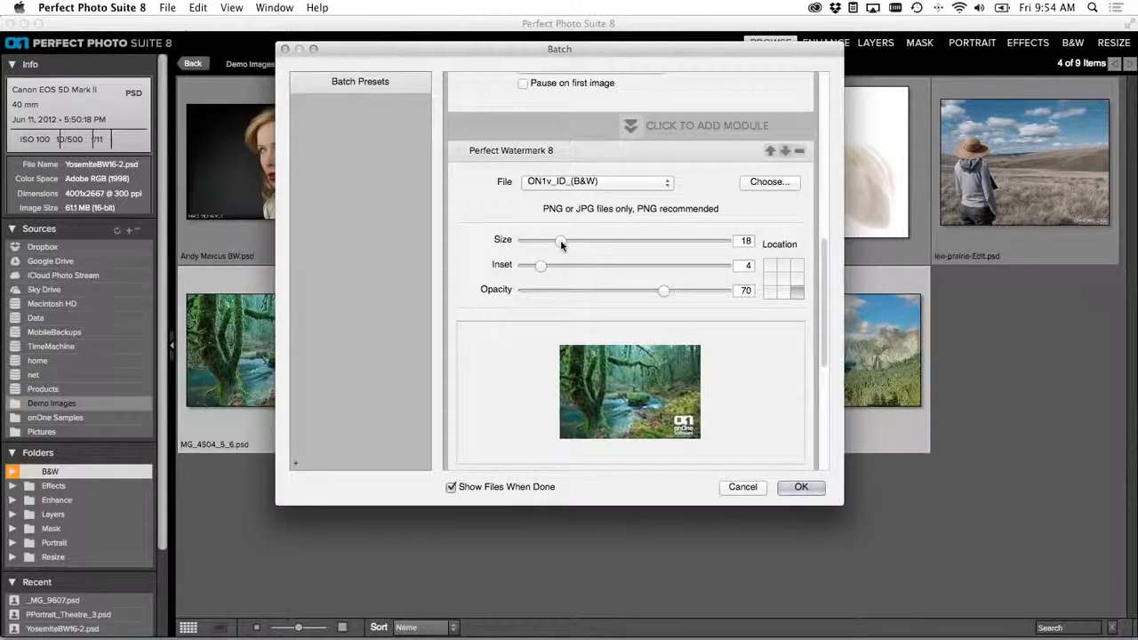
pyautogui.click(784, 294)
pyautogui.click(795, 293)
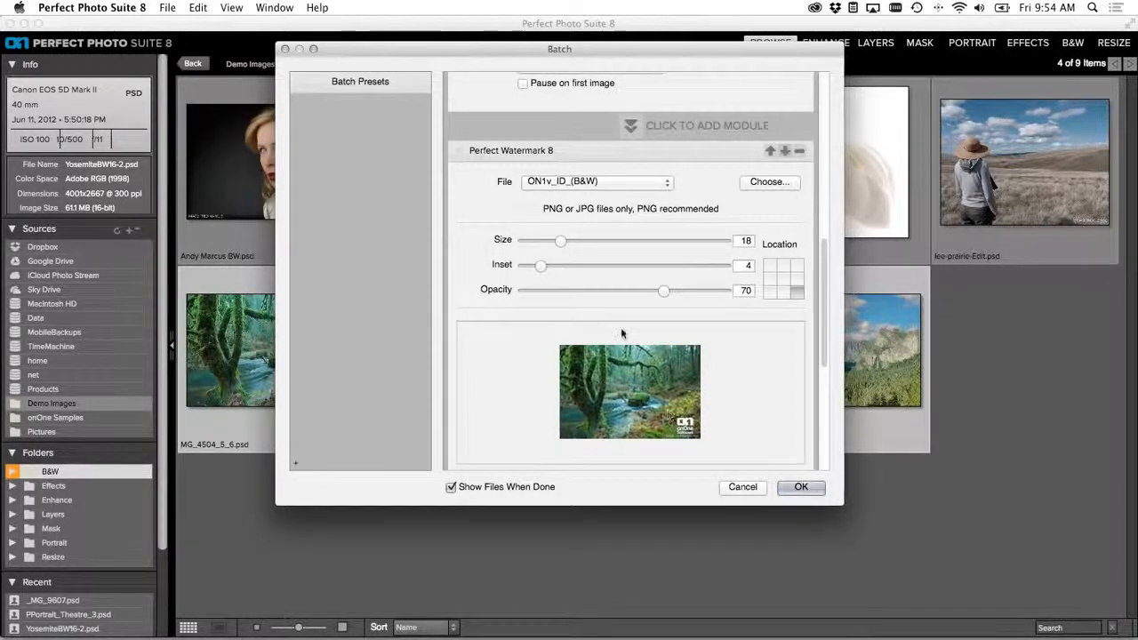
pyautogui.moveTo(541, 266); pyautogui.dragTo(550, 241)
# Step: Save the batch output to the Desktop folder as JPEG at quality 80 in the sRGB IEC61966-2.1 color space
pyautogui.moveTo(821, 351); pyautogui.dragTo(818, 465)
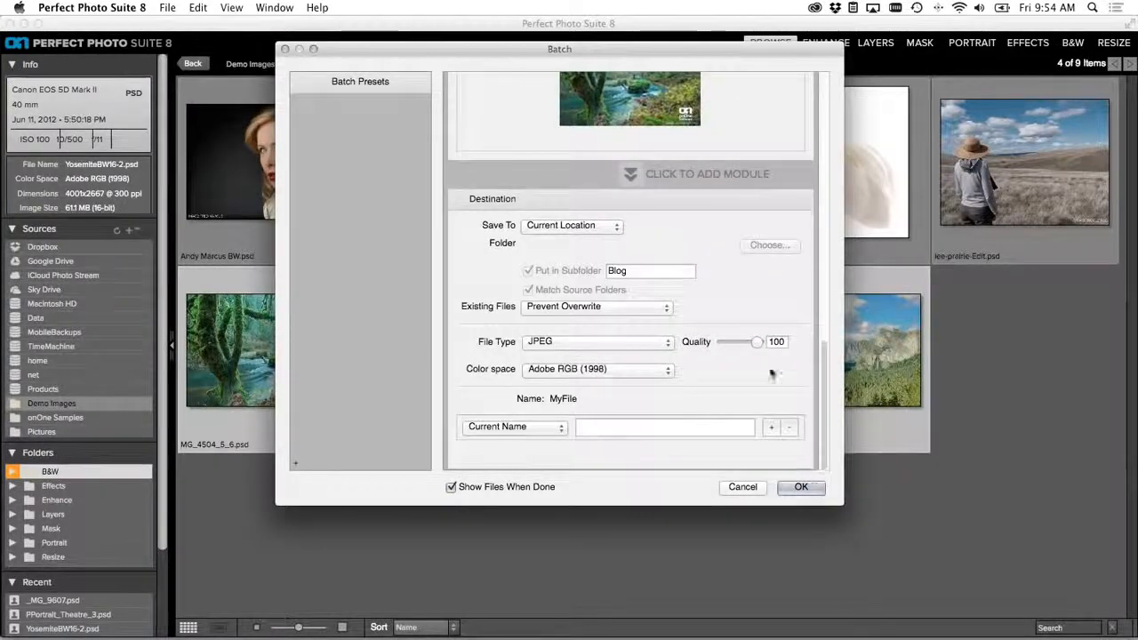
pyautogui.click(609, 225)
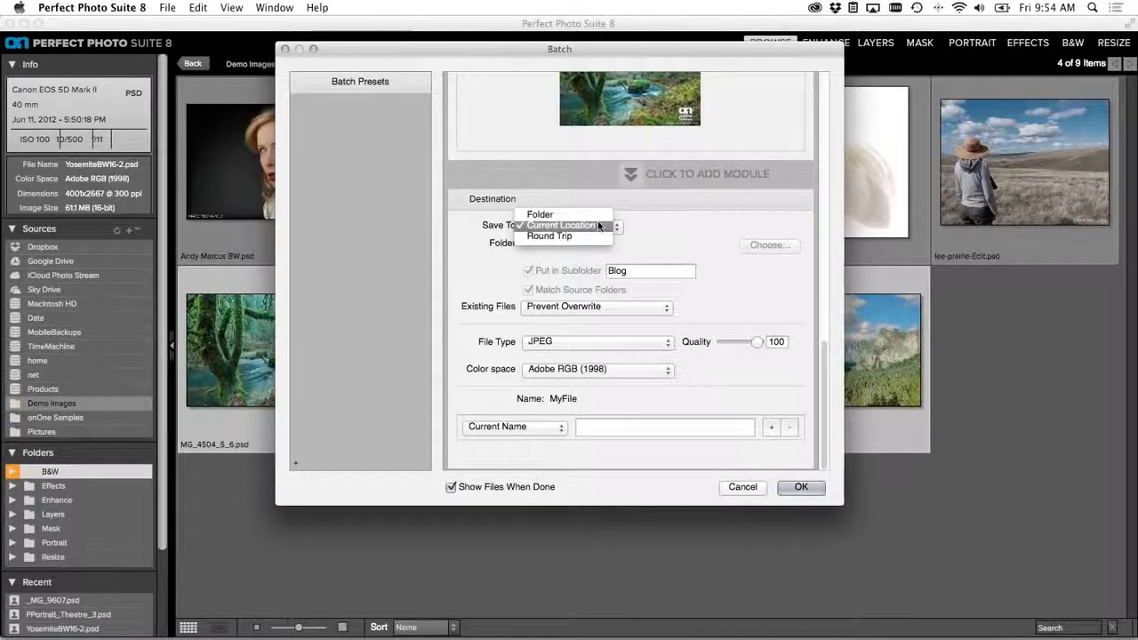
pyautogui.click(589, 214)
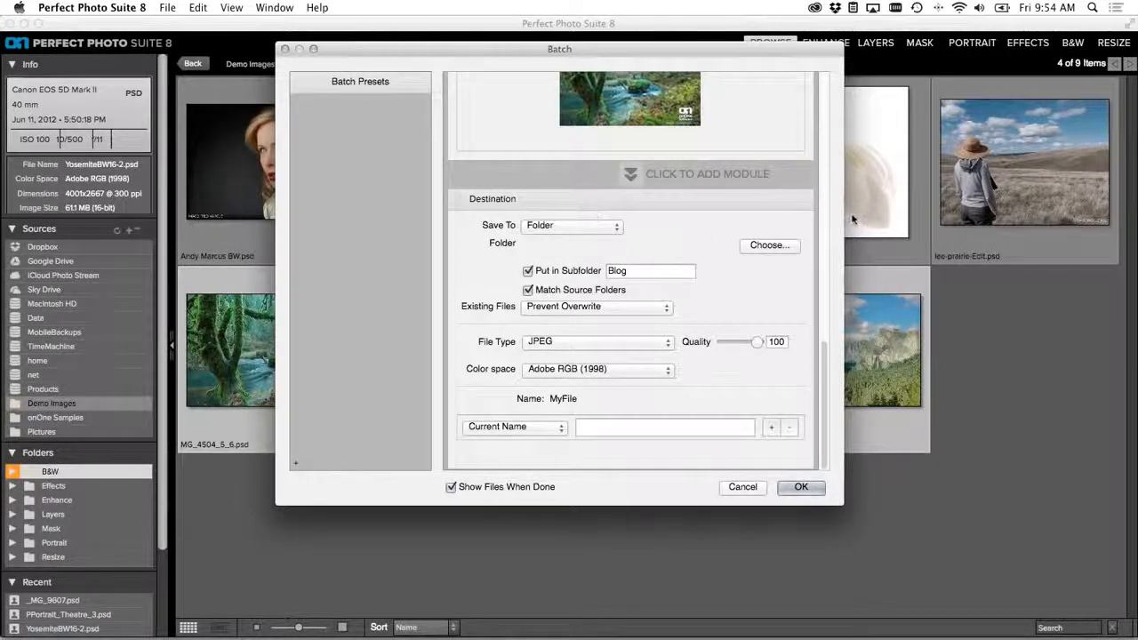
pyautogui.click(785, 244)
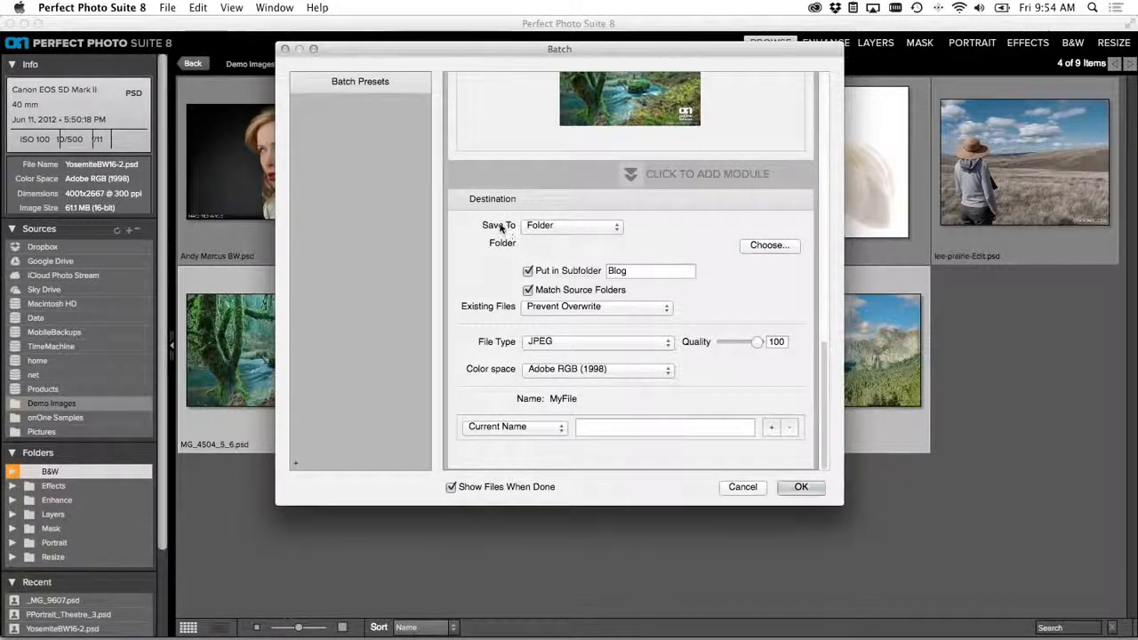
pyautogui.click(370, 209)
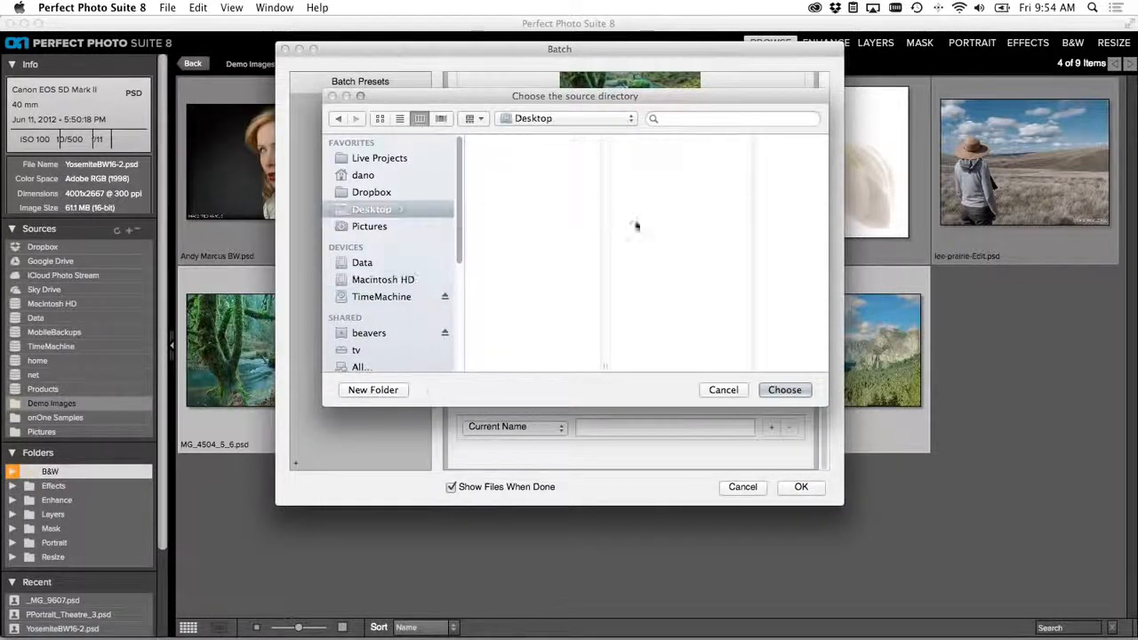
pyautogui.click(784, 391)
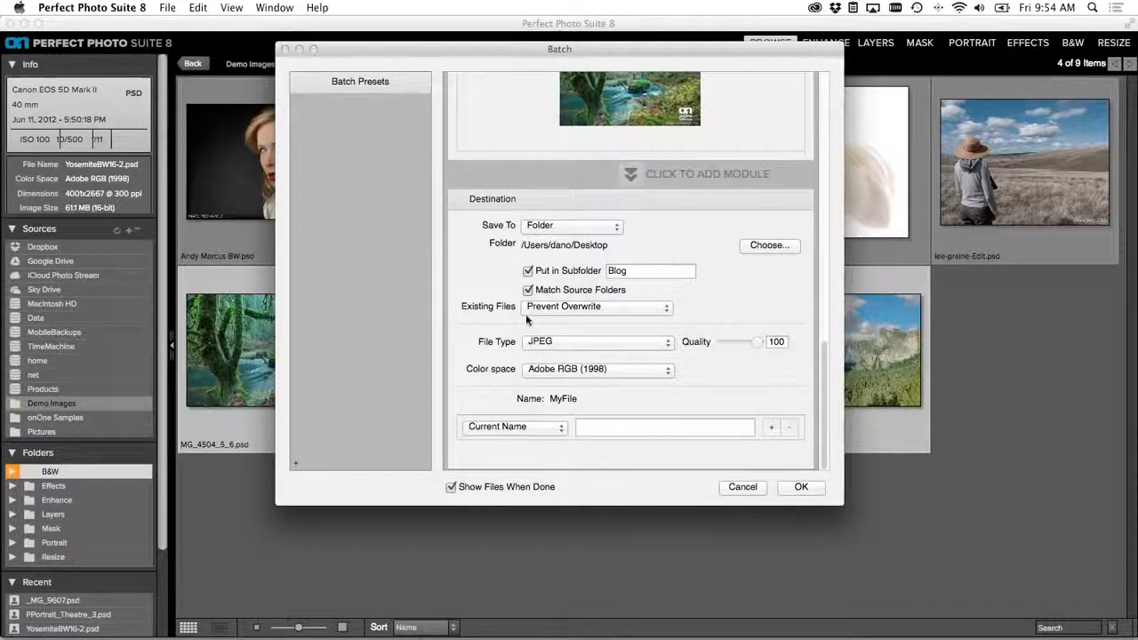
pyautogui.click(666, 369)
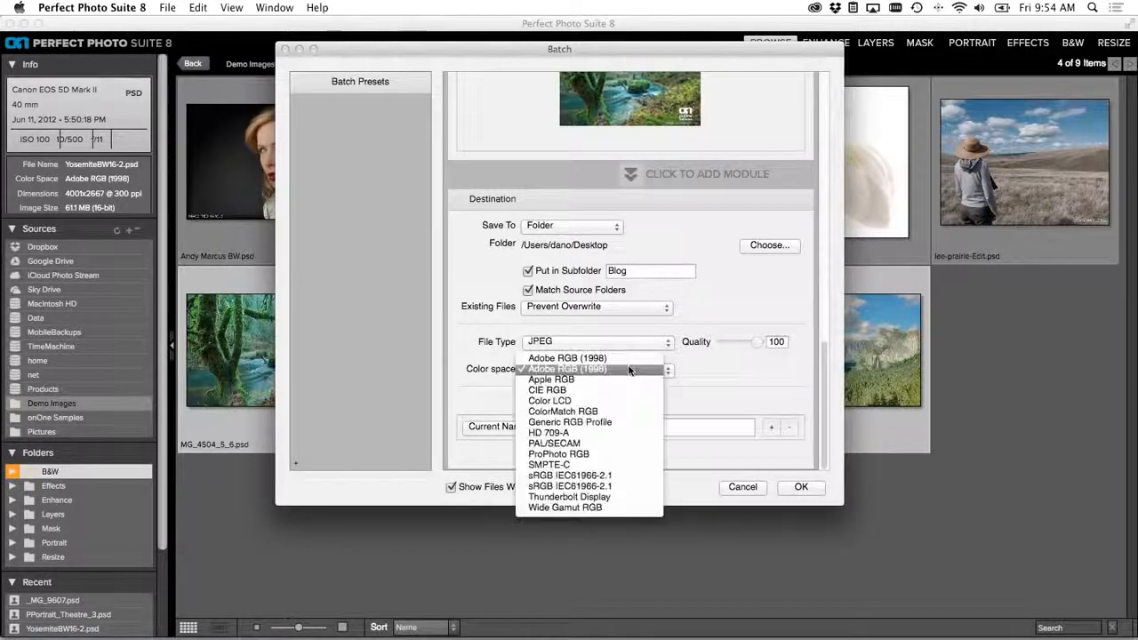
pyautogui.click(604, 476)
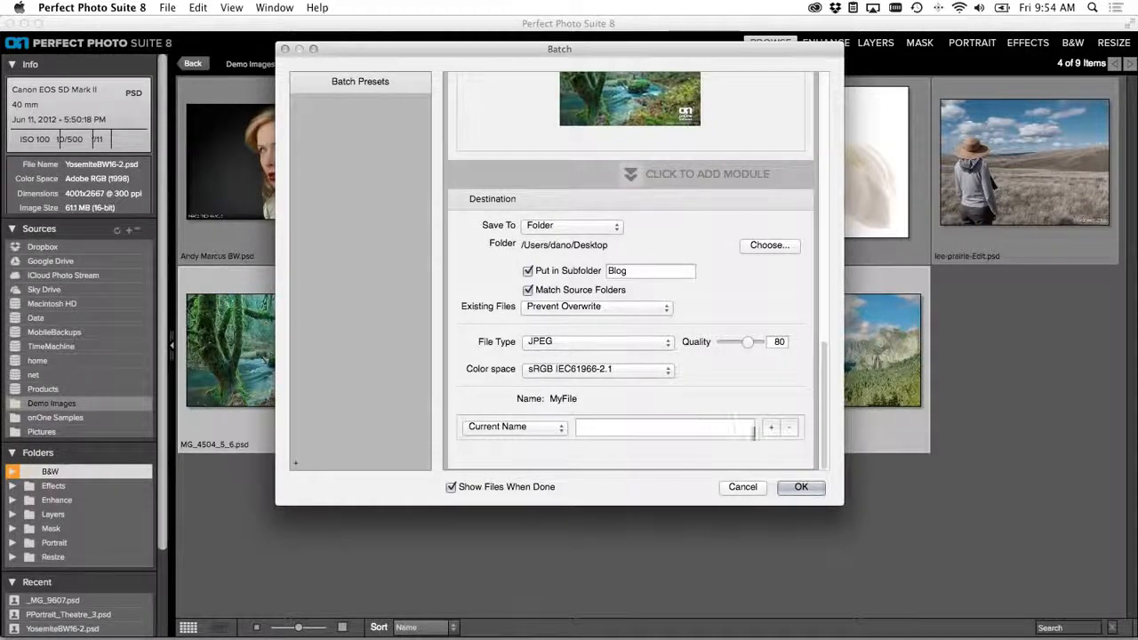
# Step: Append the custom text "_Blog" to the current names of the output files, run the batch and close its completion message
pyautogui.click(771, 427)
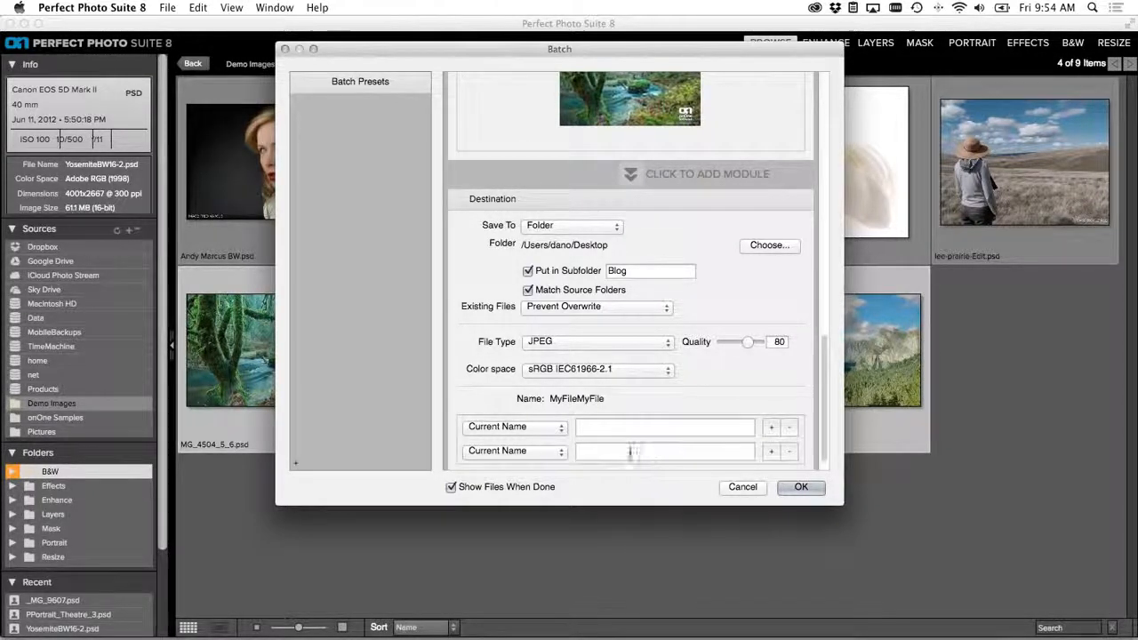
pyautogui.click(544, 451)
pyautogui.click(546, 462)
pyautogui.click(584, 452)
pyautogui.write('_blog')
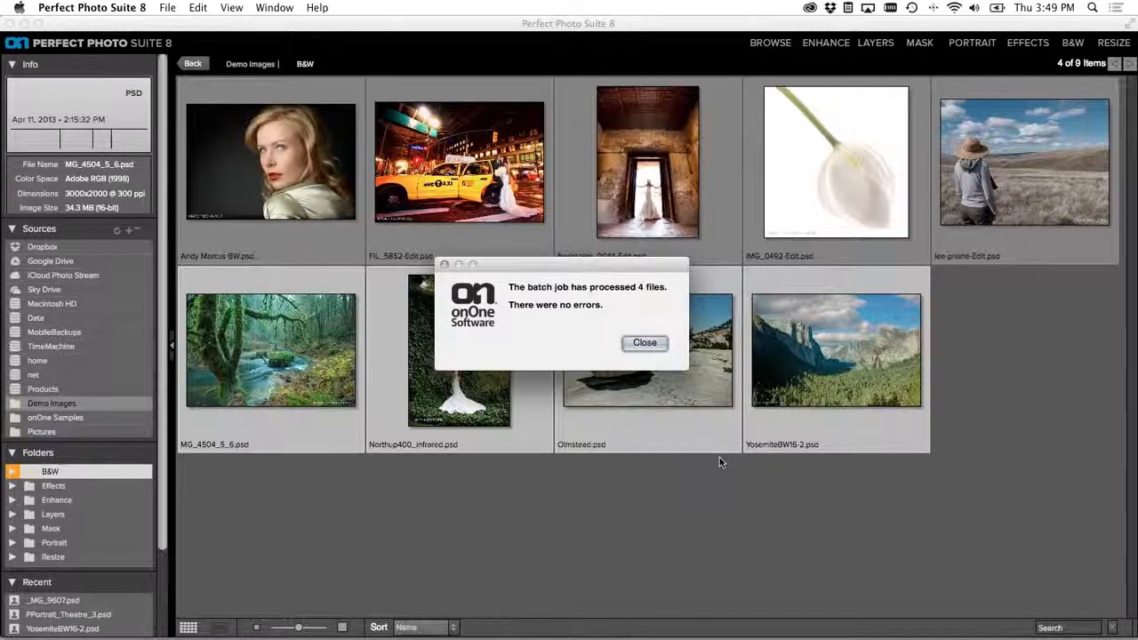
pyautogui.click(643, 342)
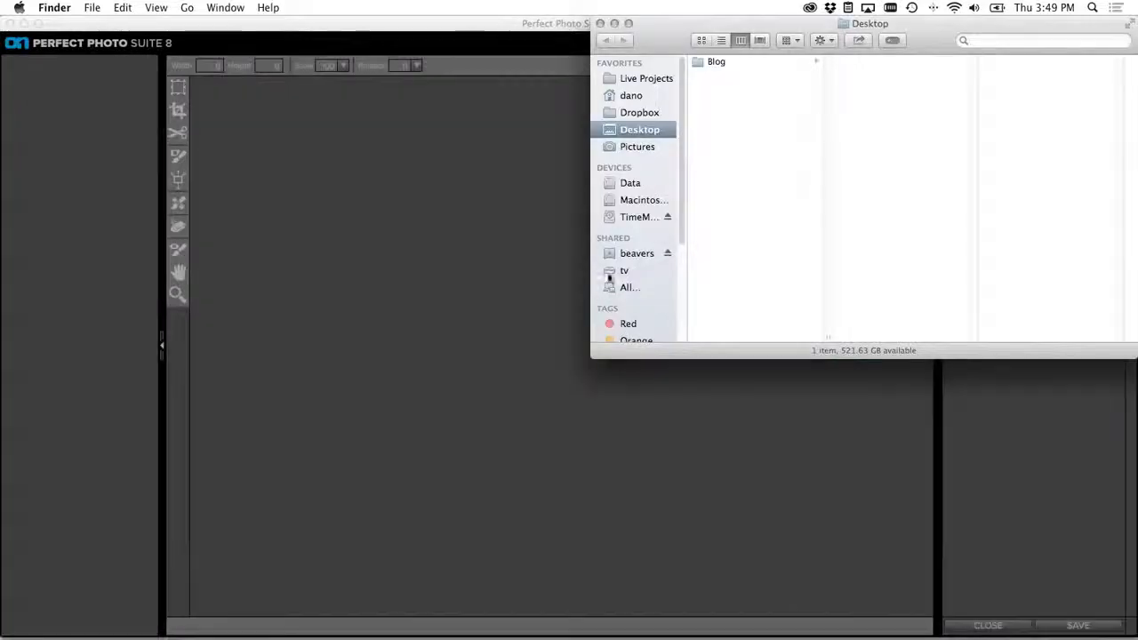
# Step: In Finder, open the B&W folder inside the Blog folder on the Desktop
pyautogui.moveTo(673, 40); pyautogui.dragTo(325, 105)
pyautogui.click(368, 128)
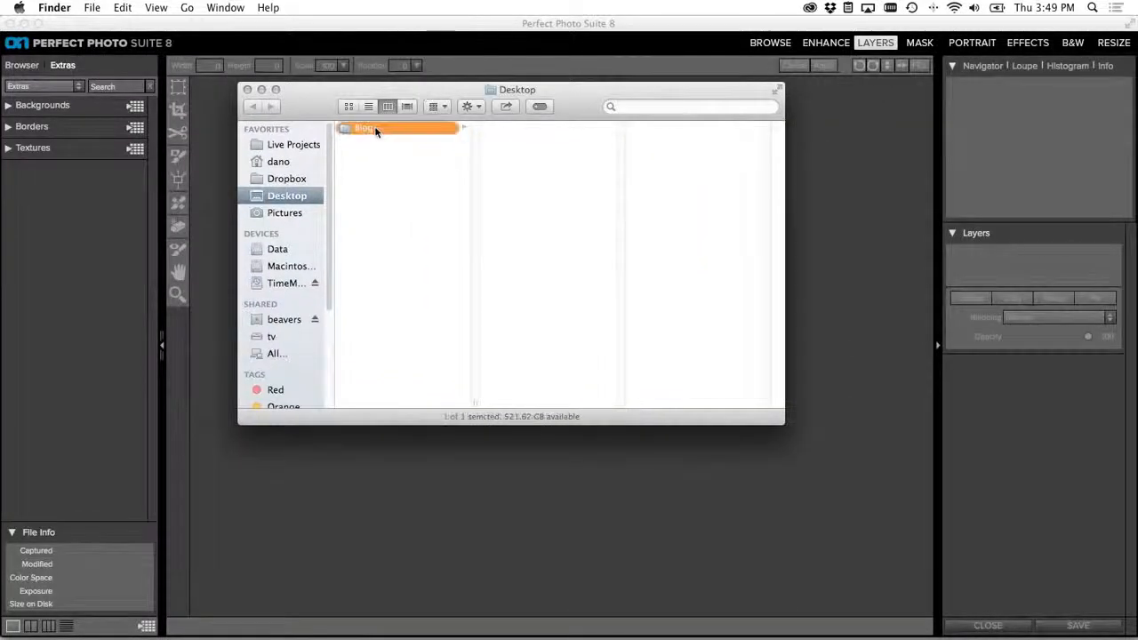
pyautogui.click(509, 128)
# Step: Select all four batch-processed JPEG files and page through their Quick Look previews to check the border and watermark
pyautogui.click(648, 131)
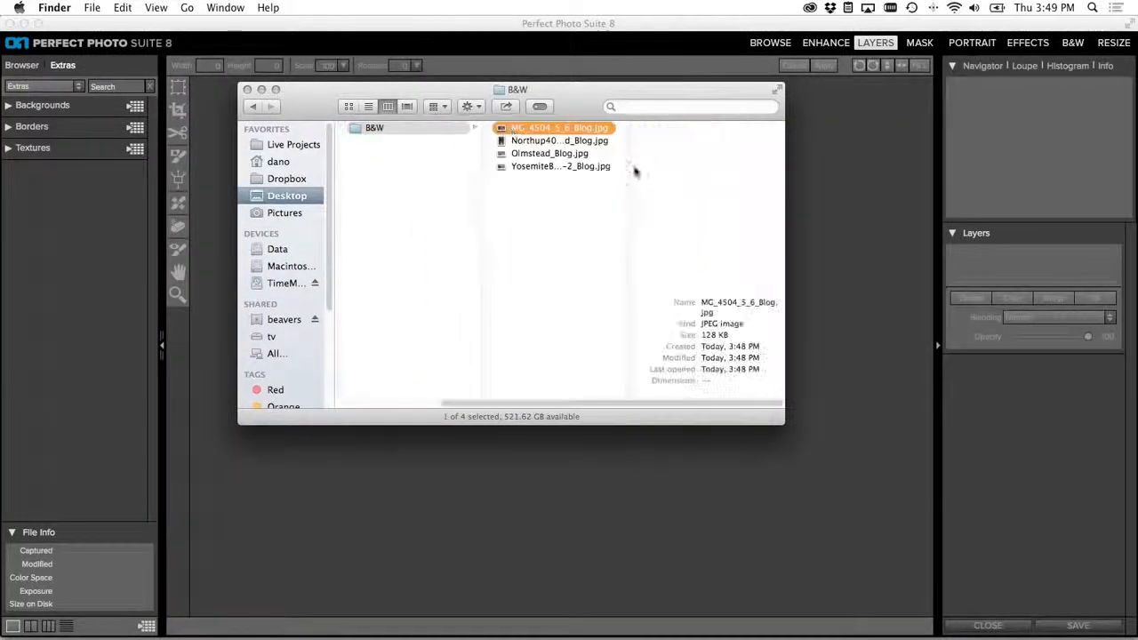
pyautogui.keyDown('shift'); pyautogui.click(589, 167); pyautogui.keyUp('shift')
pyautogui.press('space')
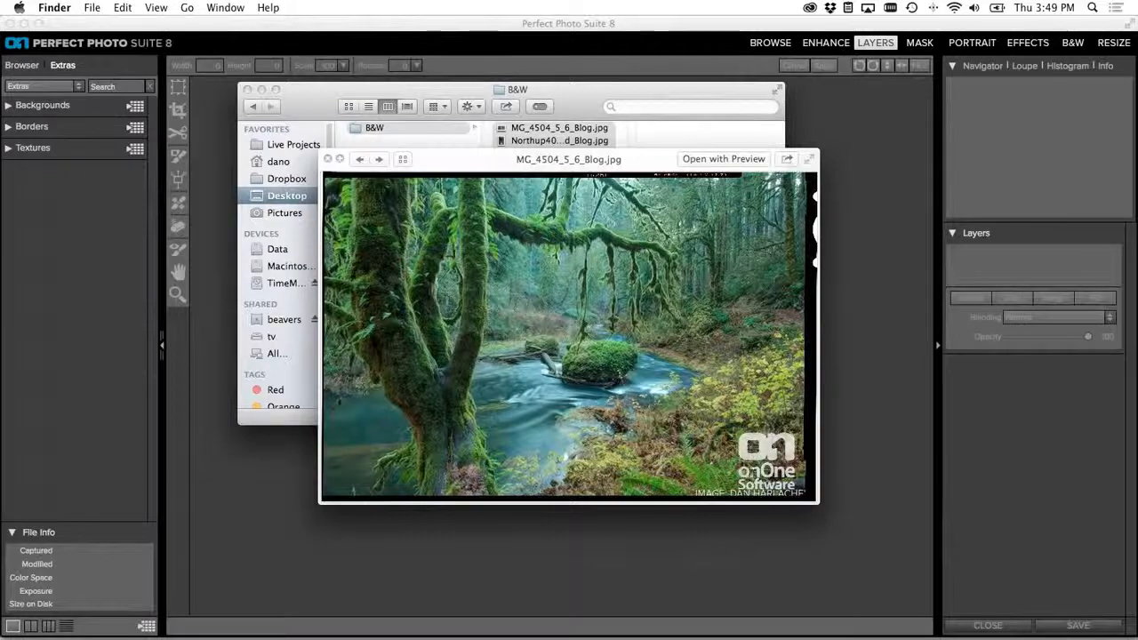
pyautogui.click(380, 160)
pyautogui.click(380, 160)
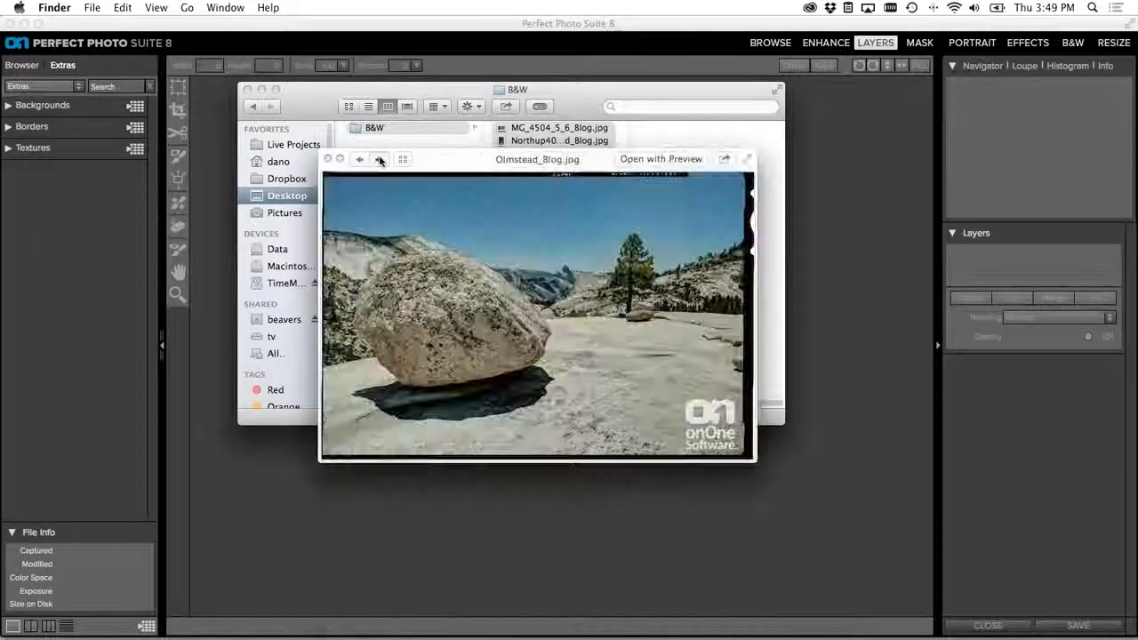
pyautogui.click(379, 159)
pyautogui.click(380, 160)
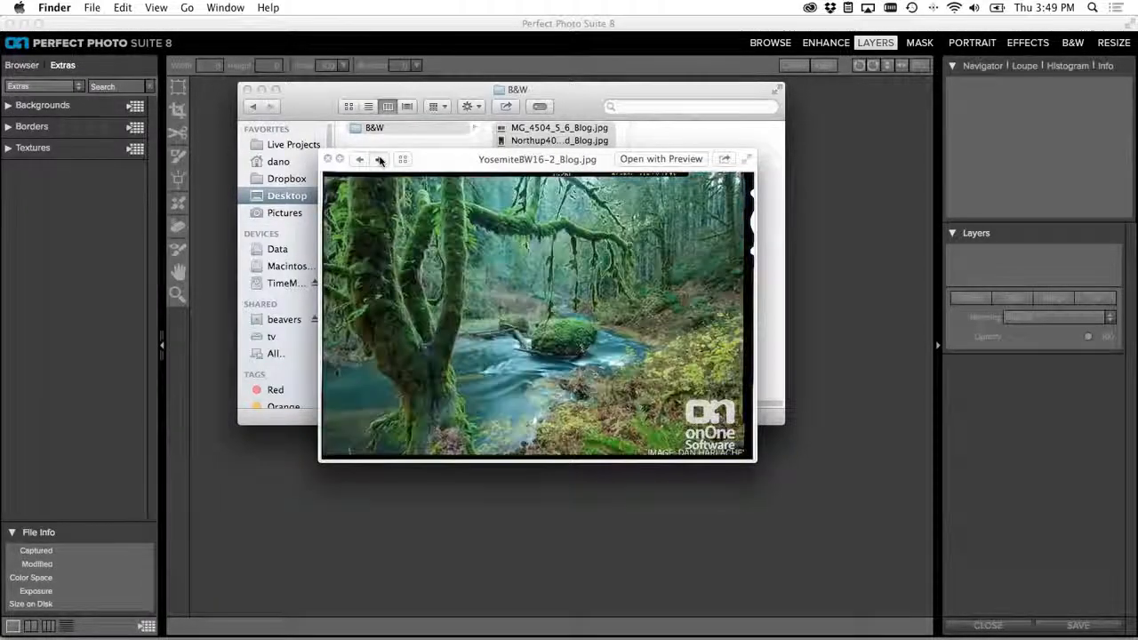
pyautogui.click(327, 159)
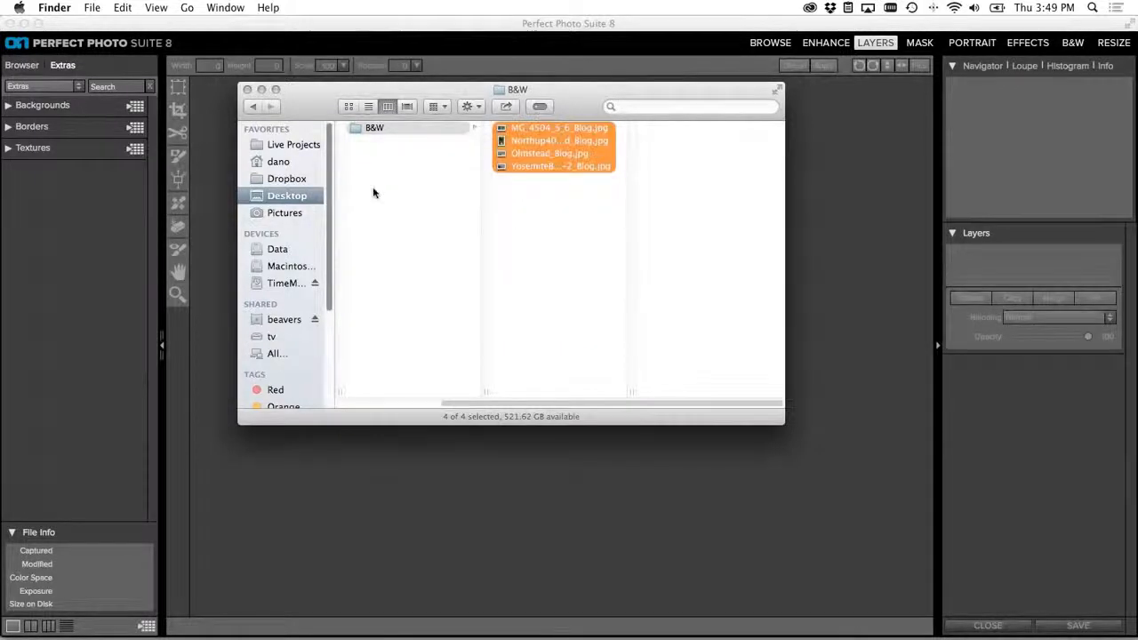
# Step: Switch to the Perfect Photo Suite 8 presentation in Keynote
pyautogui.moveTo(581, 633)
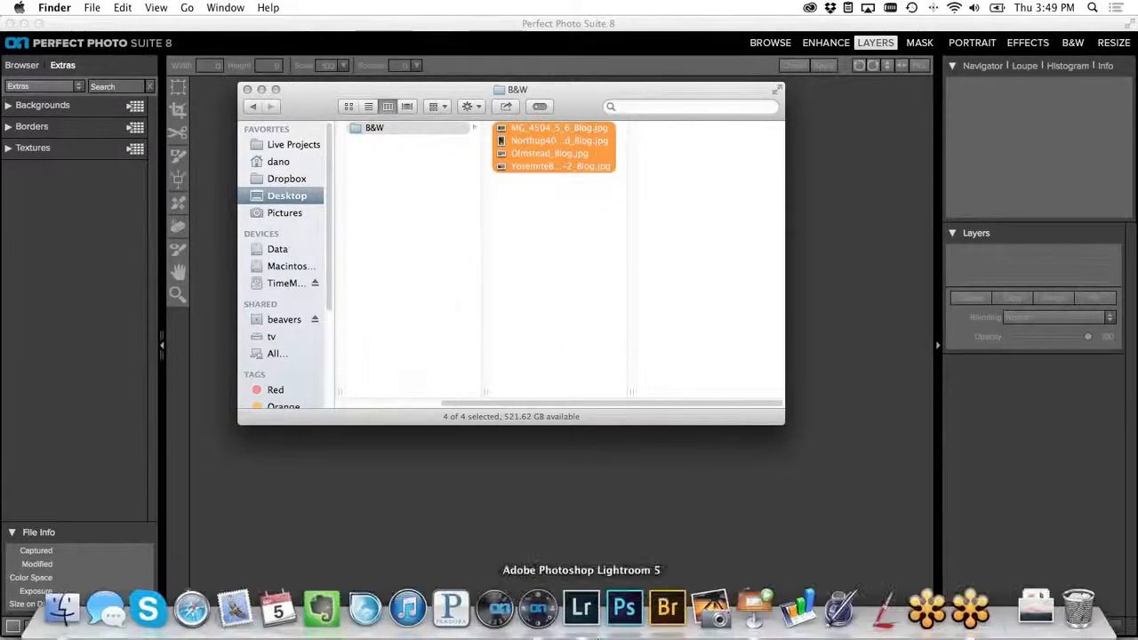
pyautogui.click(754, 610)
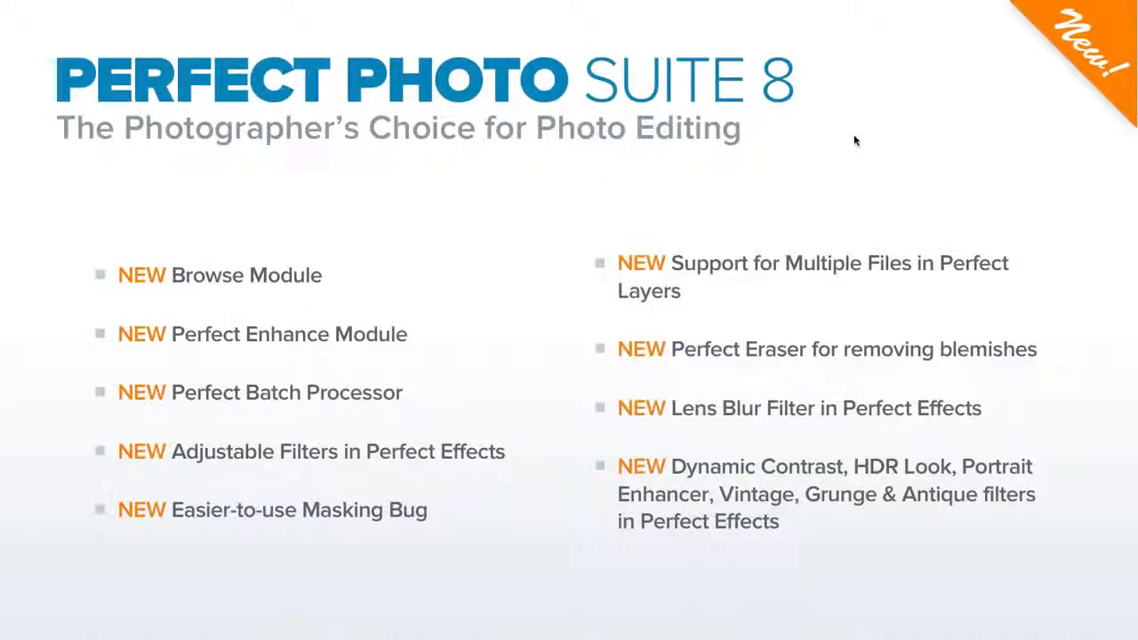